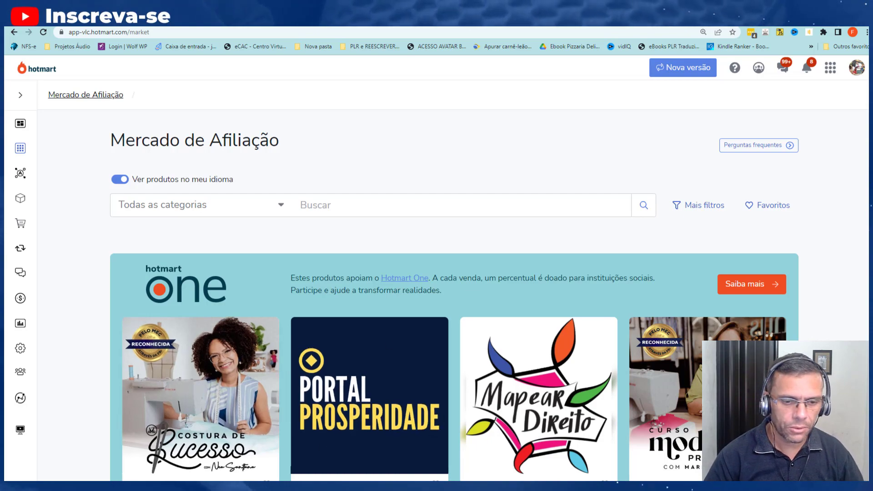
Switch to the Word review script and examine its colour legend and the highlighted product, presenter, benefit, producer and testimonial placeholders
click(166, 449)
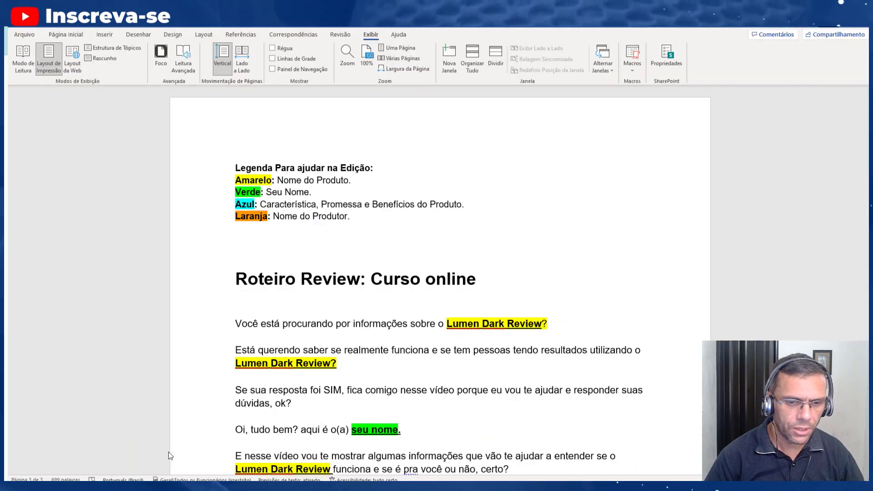
scroll(421, 225, down, 3)
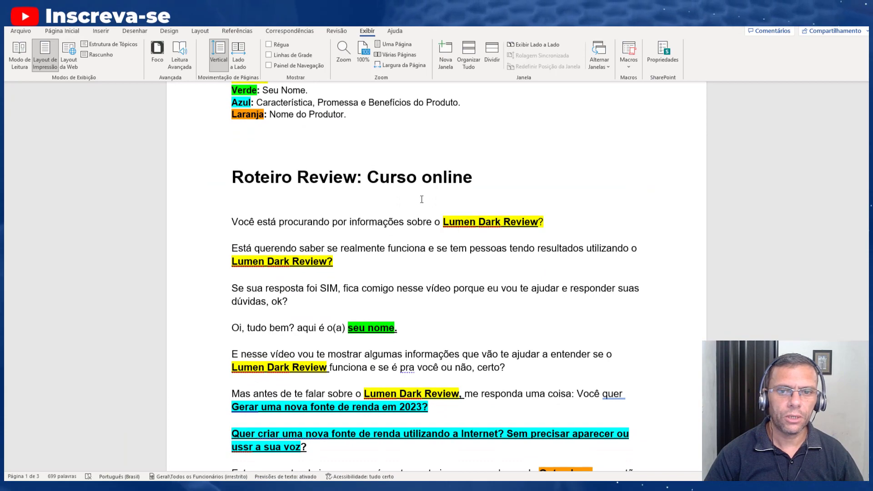
scroll(471, 227, down, 4)
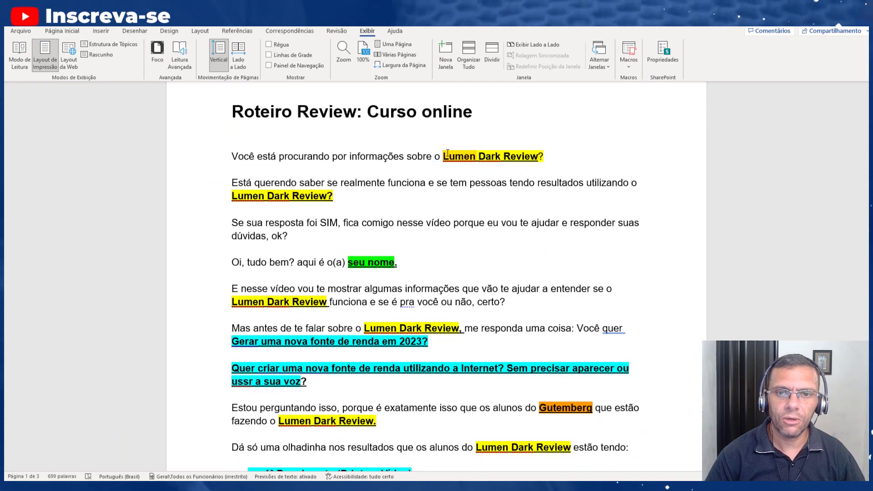
drag(443, 153, 538, 157)
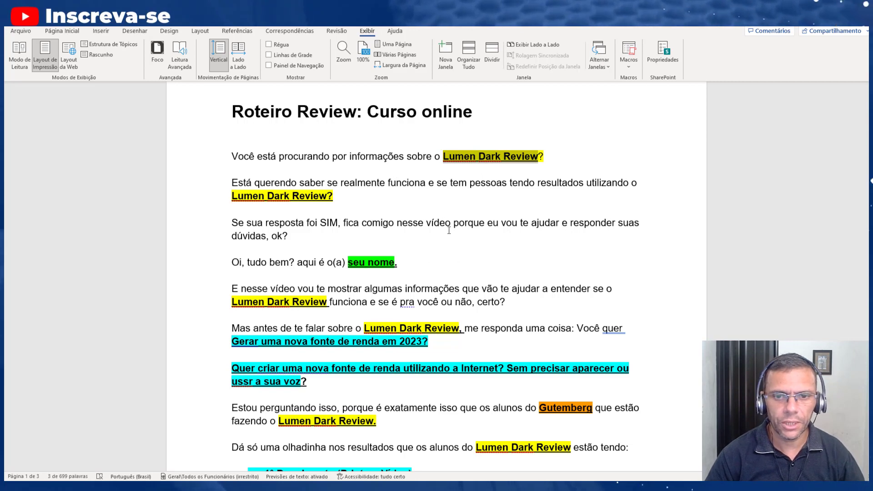
click(412, 195)
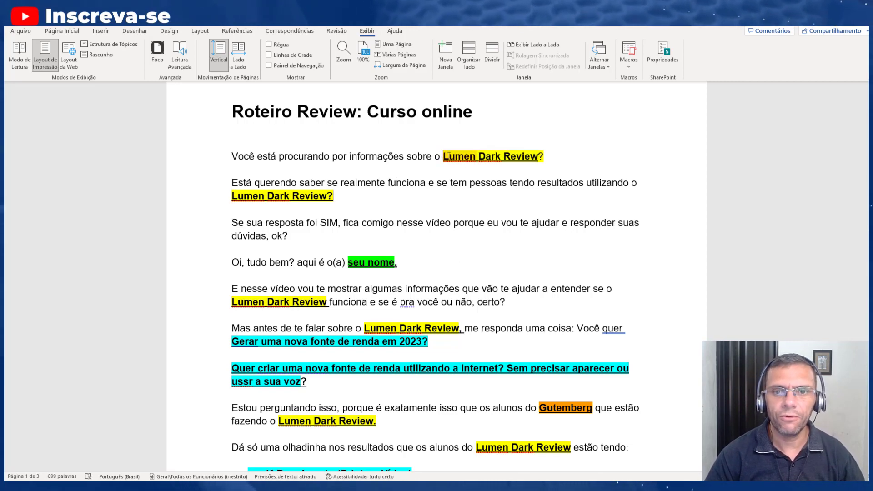
drag(442, 156, 542, 157)
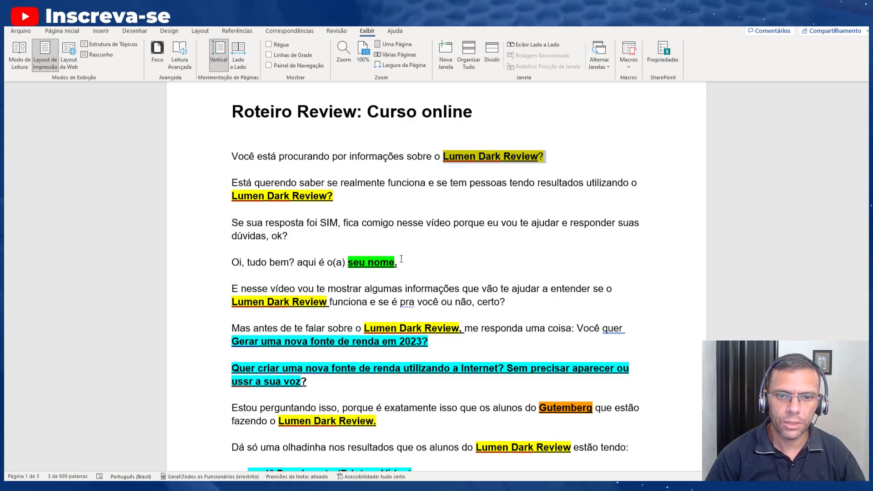
scroll(445, 203, down, 4)
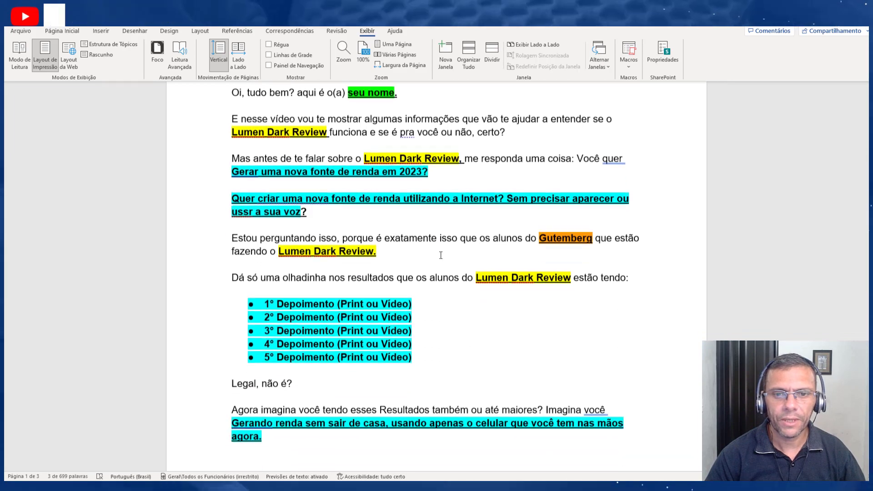
scroll(459, 234, up, 6)
scroll(459, 234, up, 2)
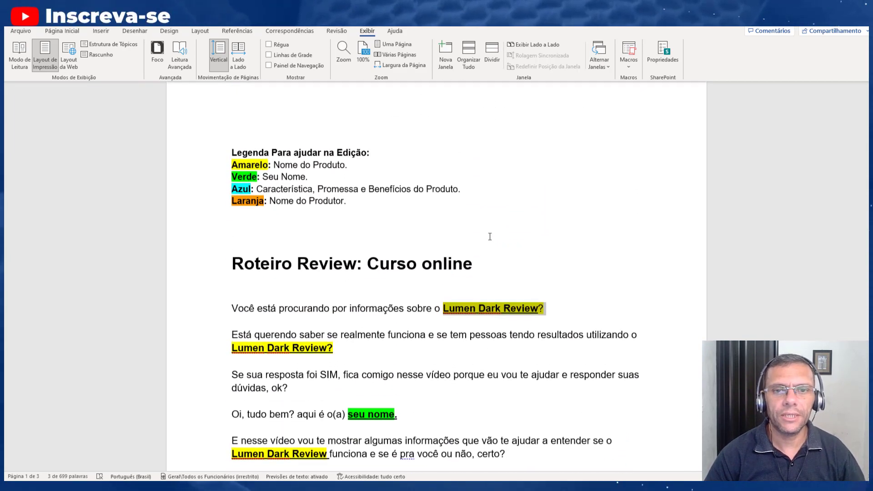
scroll(490, 237, down, 2)
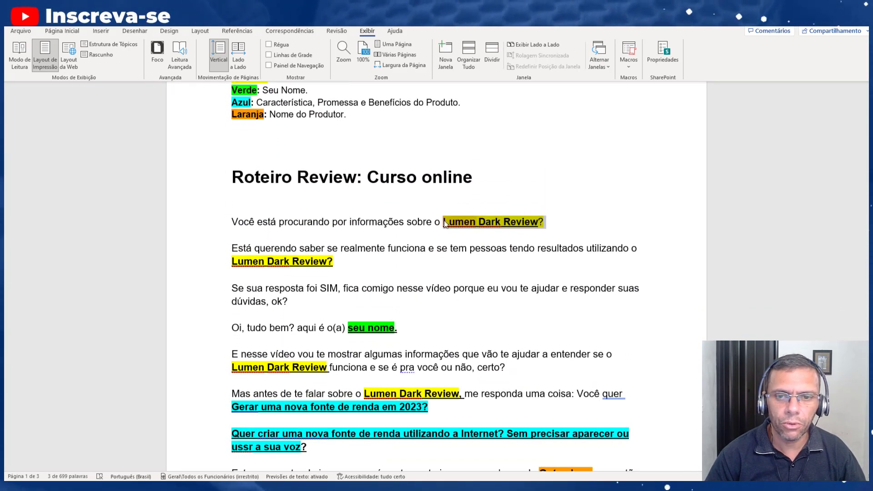
click(491, 222)
drag(444, 222, 546, 222)
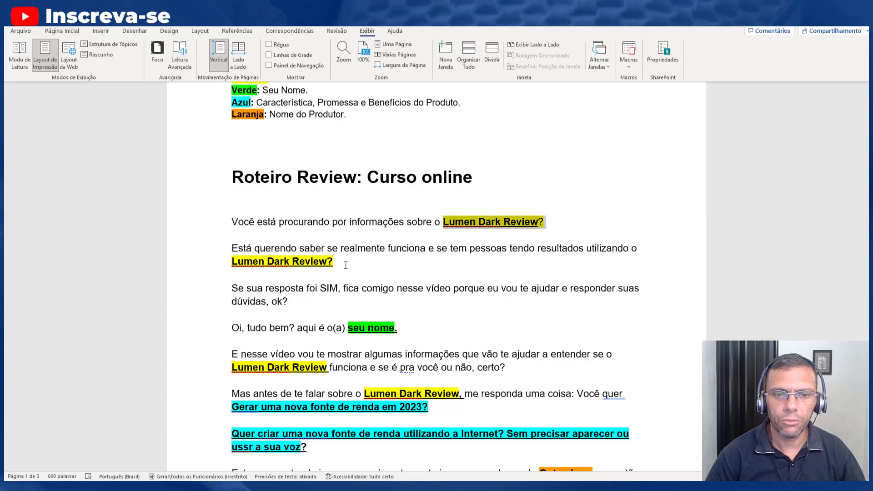
scroll(370, 213, down, 4)
scroll(460, 327, down, 5)
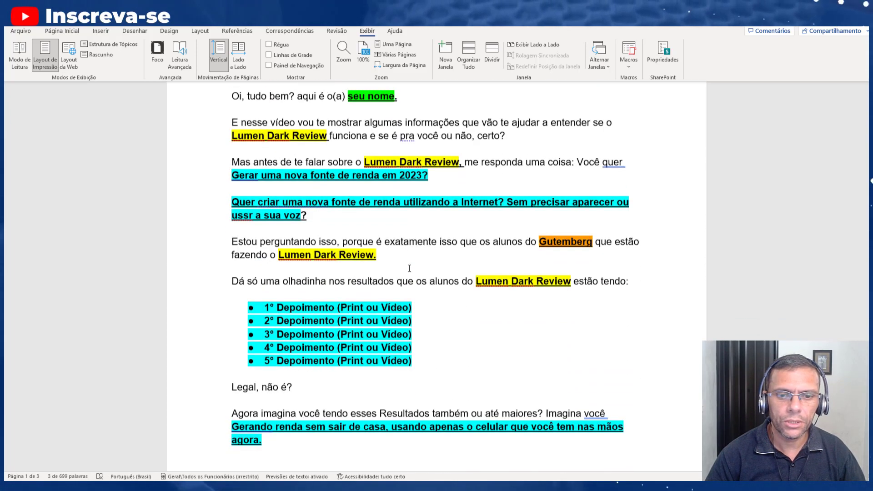
scroll(460, 327, up, 9)
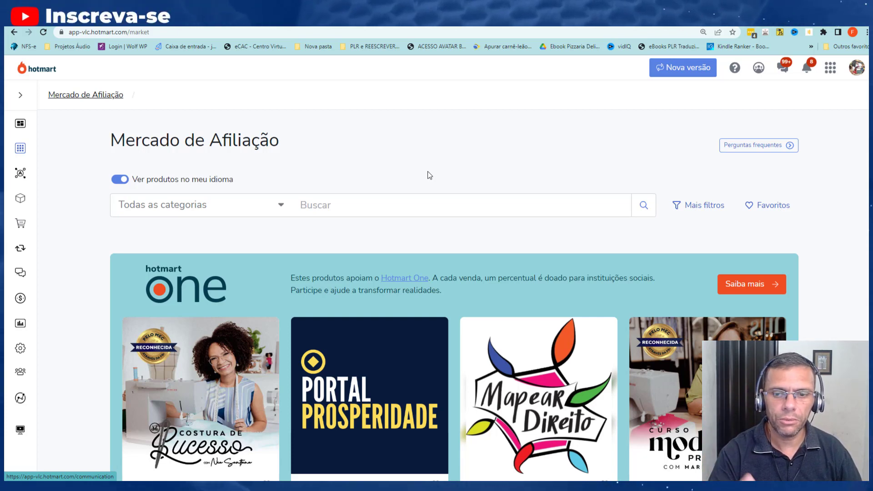
Return to the Hotmart affiliate marketplace and look over the Hotmart One and Recomendados products
scroll(429, 176, down, 10)
scroll(466, 317, down, 3)
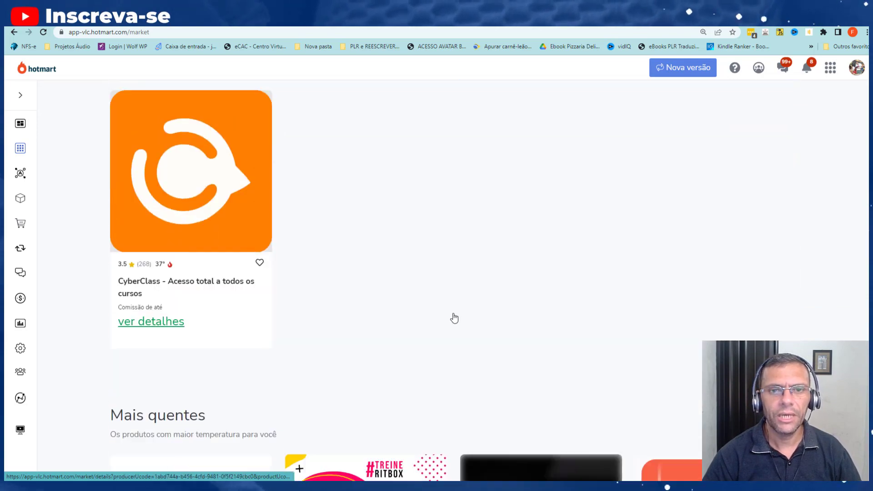
scroll(454, 318, up, 14)
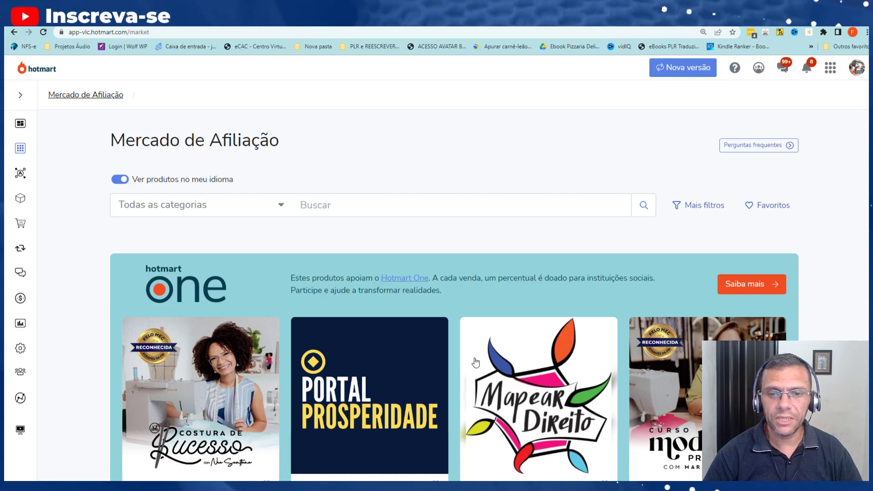
scroll(473, 358, down, 10)
scroll(448, 352, up, 6)
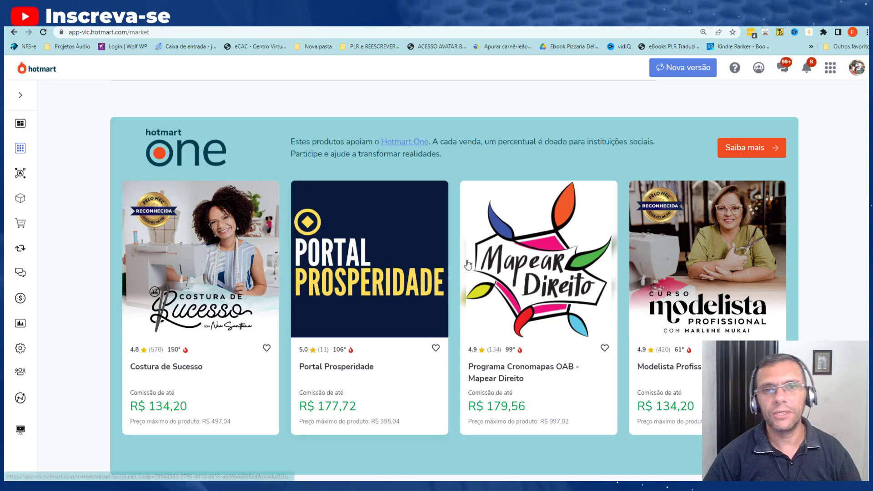
scroll(450, 277, down, 10)
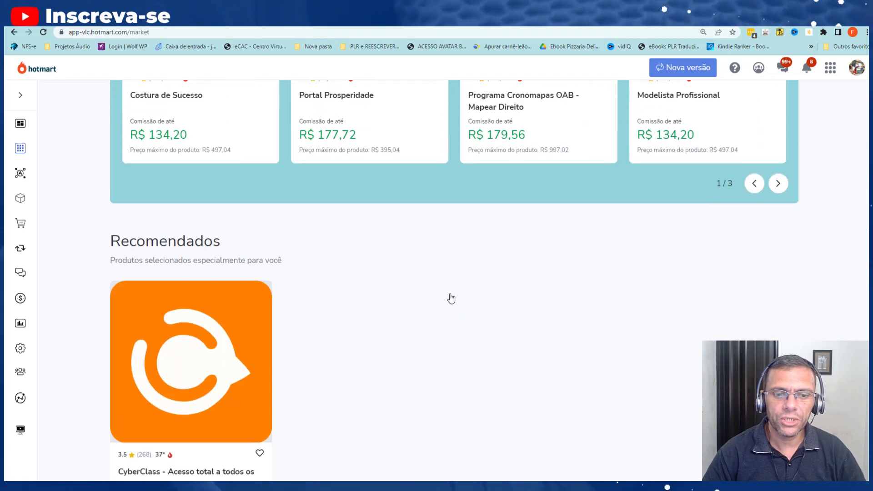
scroll(453, 296, up, 10)
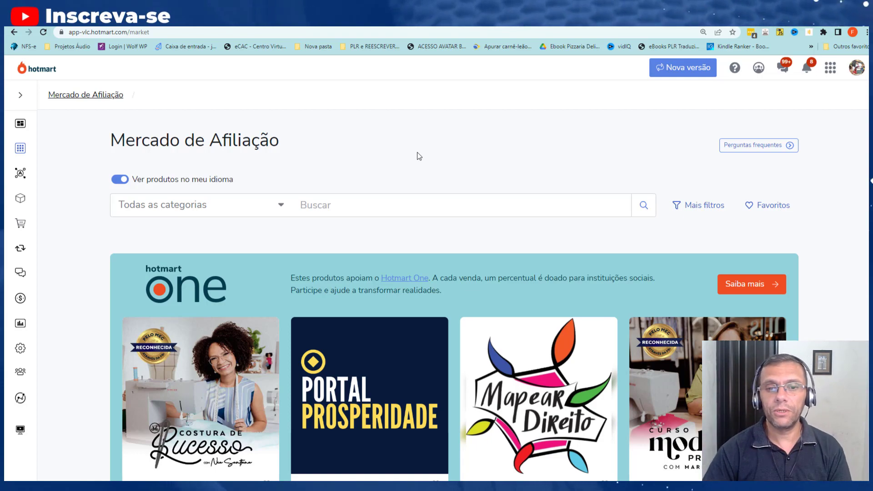
Examine the commissions, ratings and temperatures of the marketplace products down through the Mais quentes and Mais queridos sections
scroll(435, 161, down, 3)
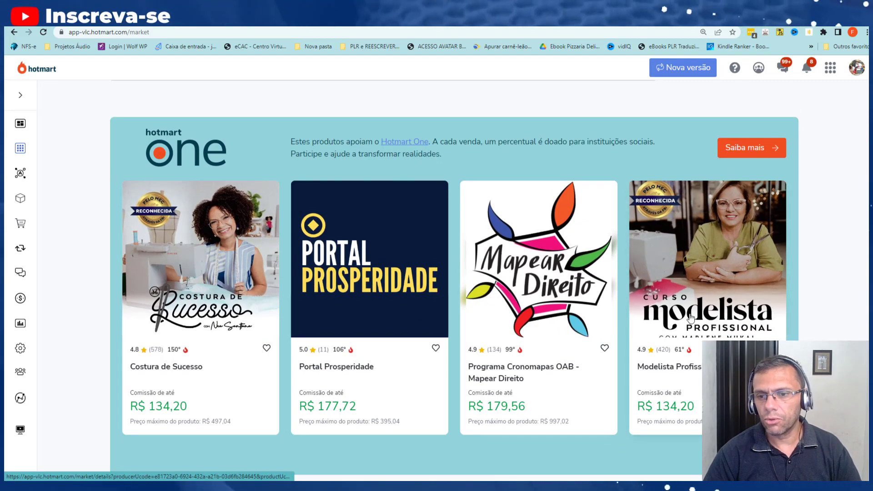
scroll(465, 347, down, 10)
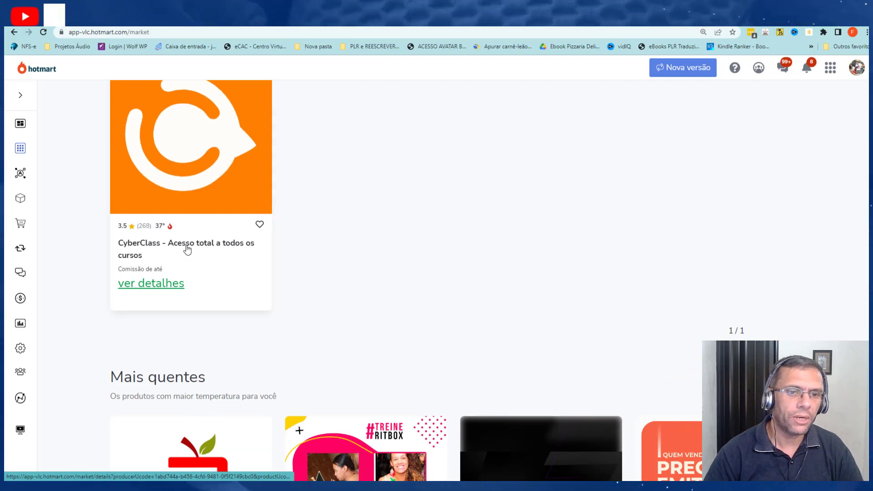
scroll(191, 255, down, 5)
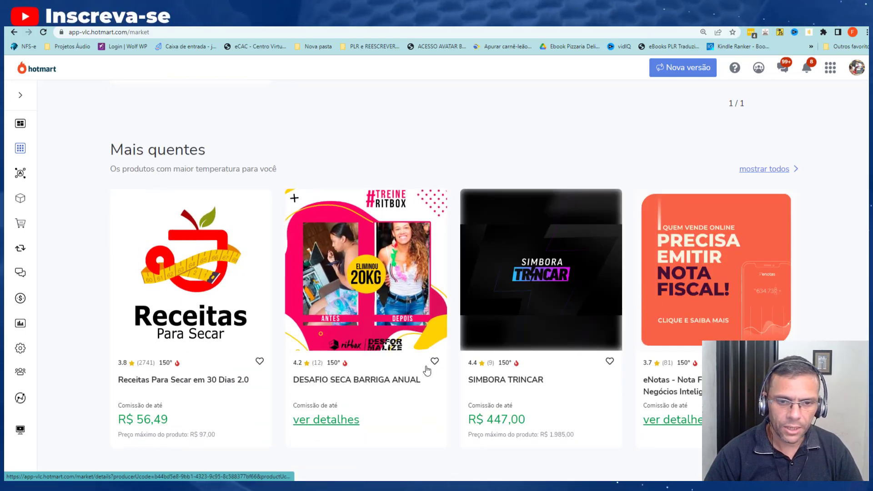
scroll(481, 375, down, 2)
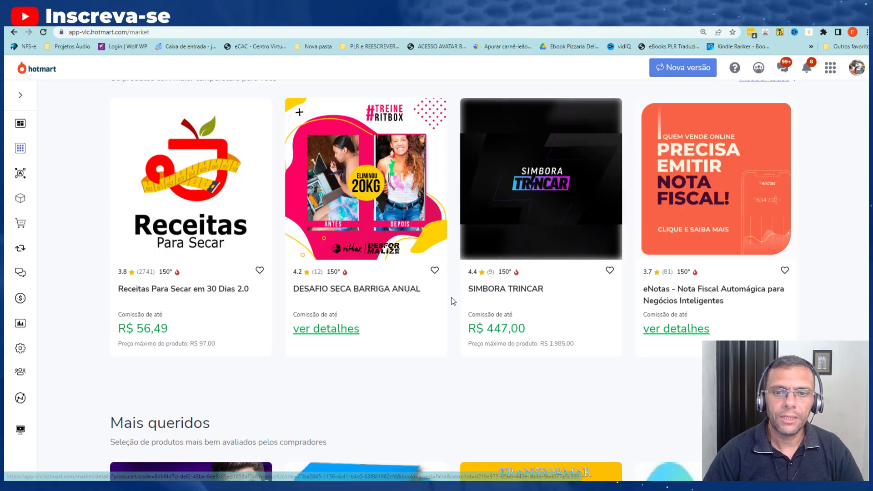
scroll(452, 301, down, 3)
scroll(452, 281, down, 2)
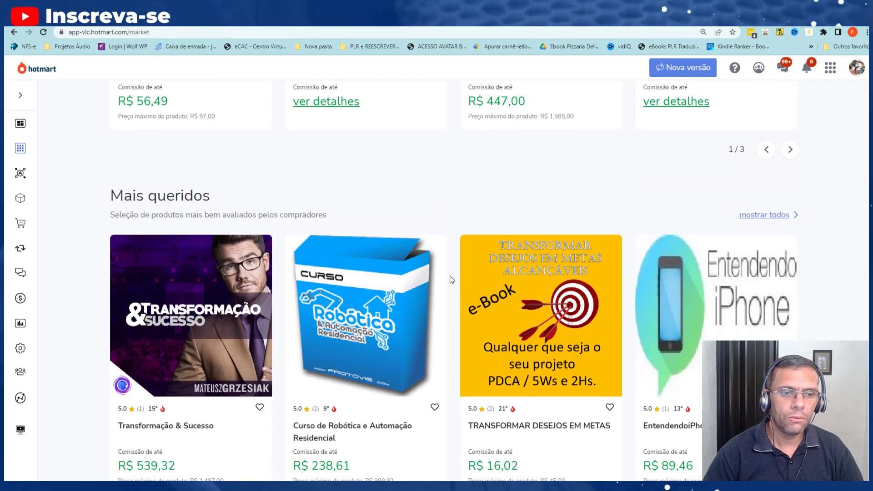
scroll(446, 230, up, 4)
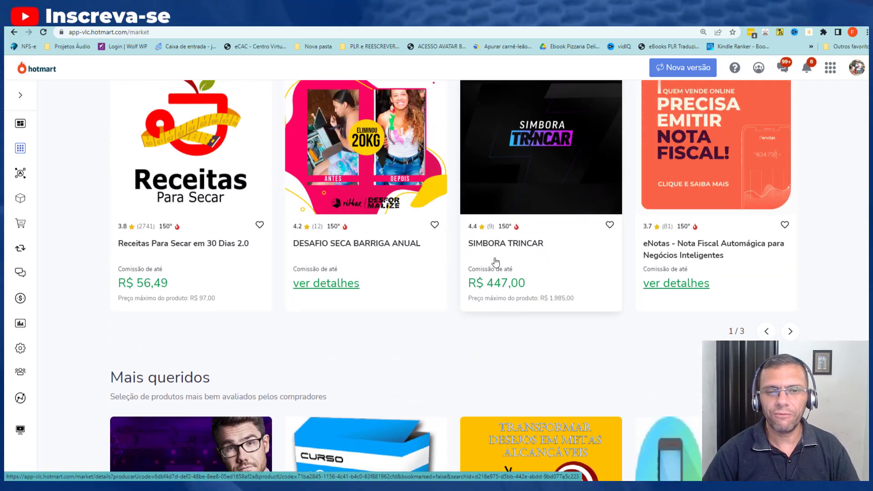
scroll(449, 248, up, 15)
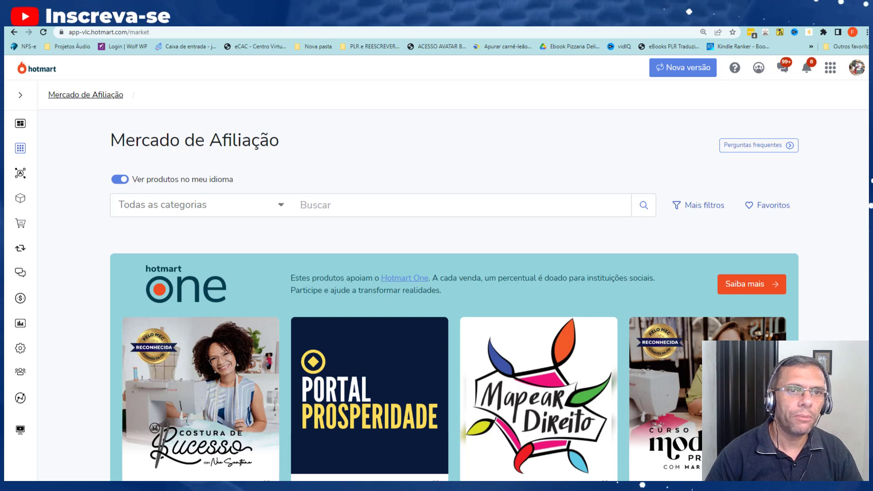
Search the affiliate marketplace for "auxiliar administrativo" across all categories
click(326, 204)
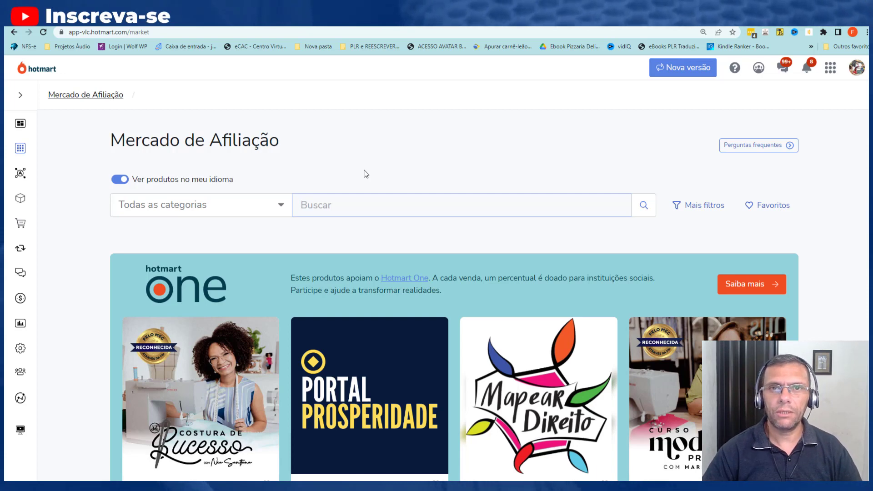
text(auxiliar a)
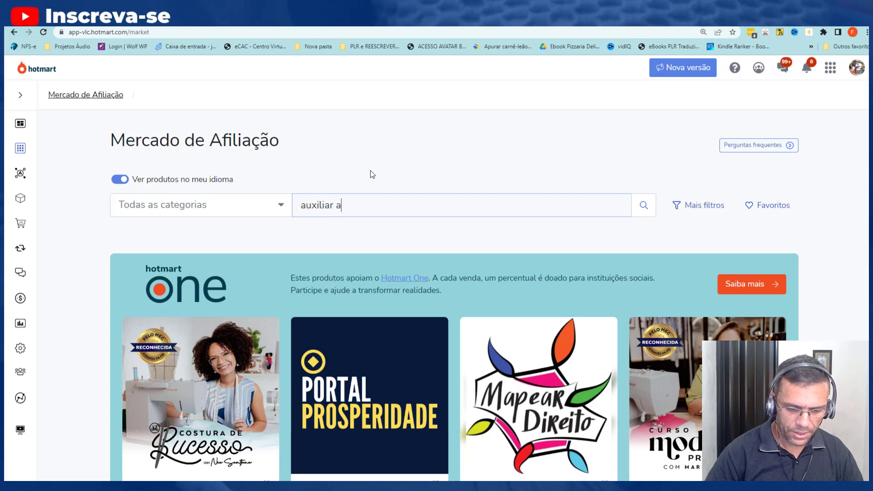
text(dministra)
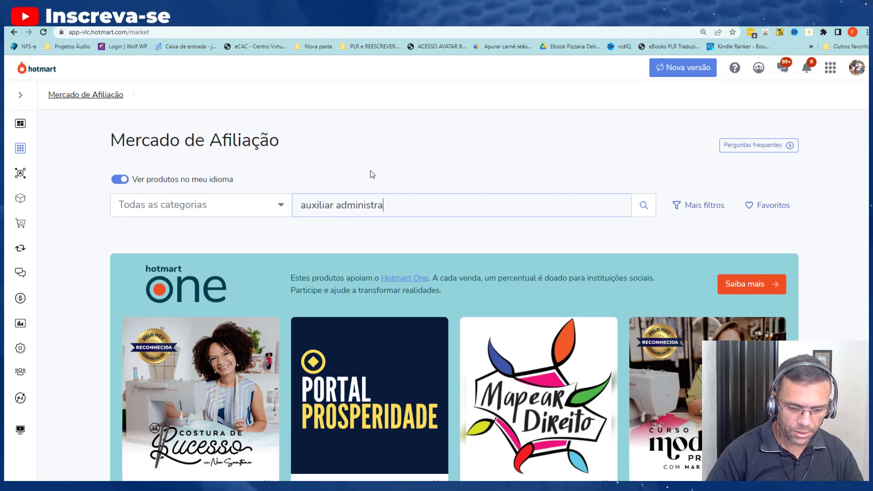
text(tivo)
key(Return)
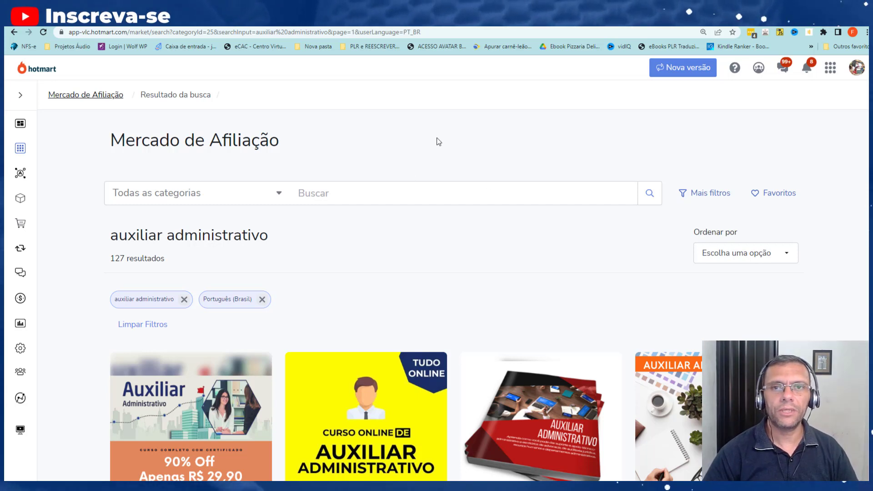
Look through the course listings on pages 1 and 2 of the search results, comparing ratings, temperatures and commissions
scroll(438, 266, down, 3)
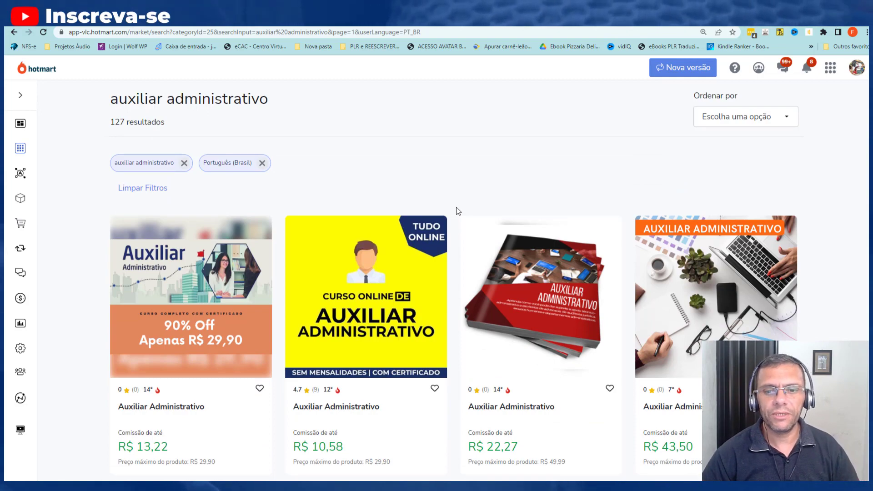
scroll(456, 206, down, 7)
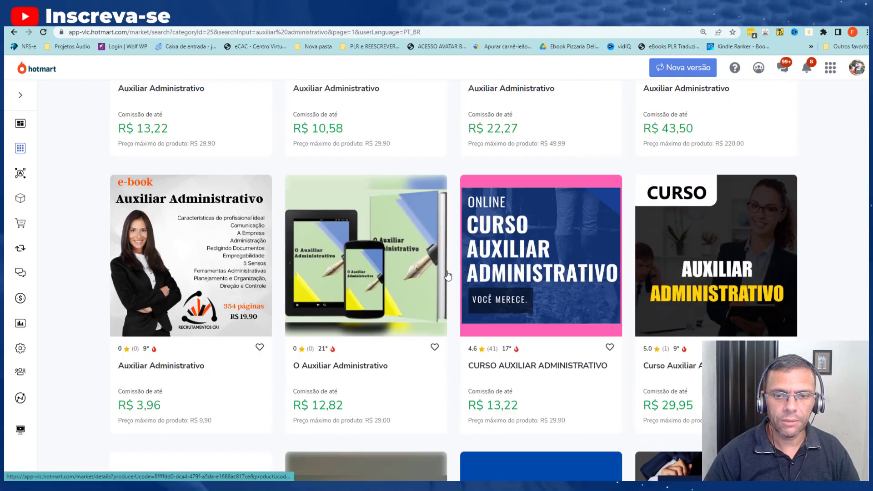
scroll(451, 285, down, 9)
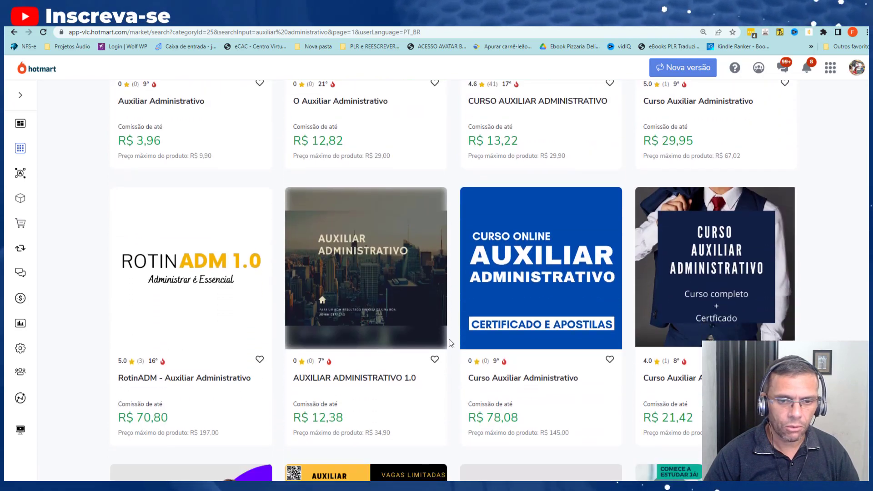
scroll(451, 343, down, 8)
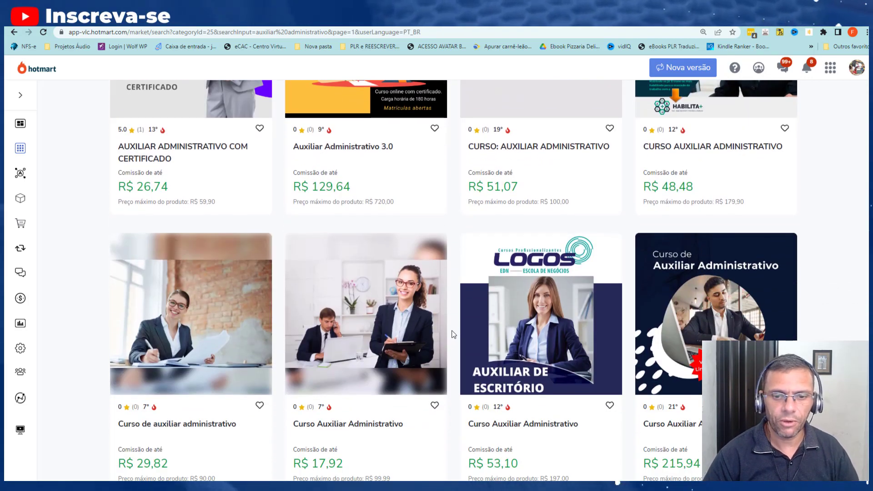
scroll(456, 339, down, 2)
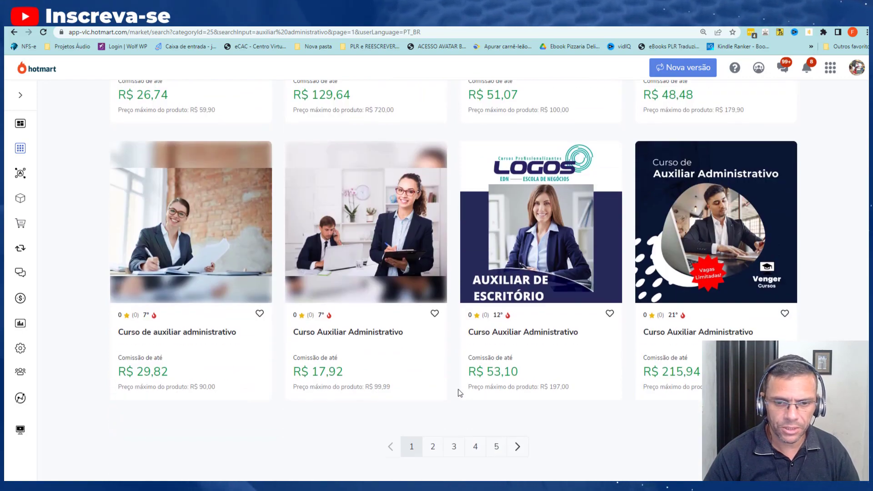
click(433, 447)
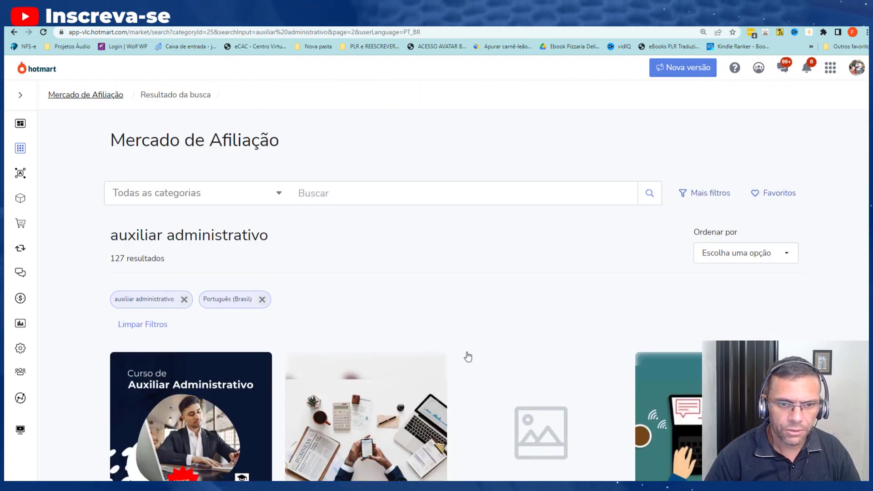
scroll(467, 359, down, 5)
scroll(467, 362, down, 4)
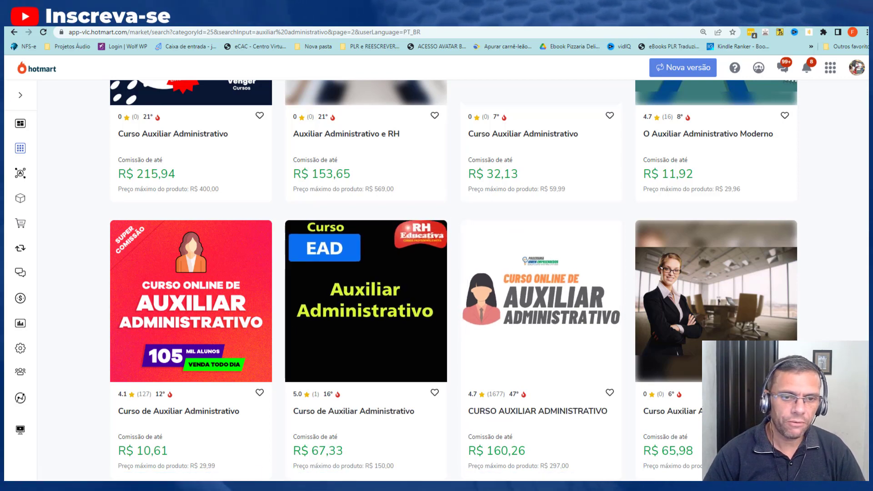
Compare the ratings, temperatures and commissions of the auxiliar administrativo courses on page 2 of the search results
mouse_move(208, 487)
click(195, 448)
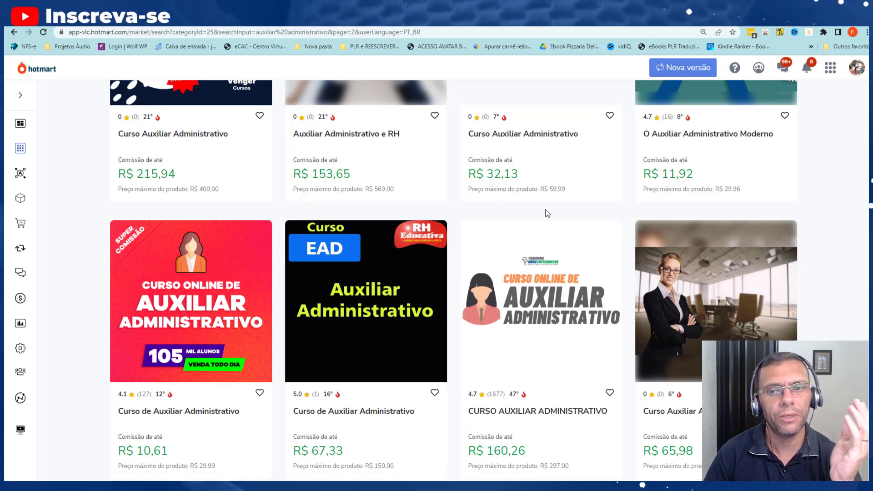
scroll(448, 347, down, 5)
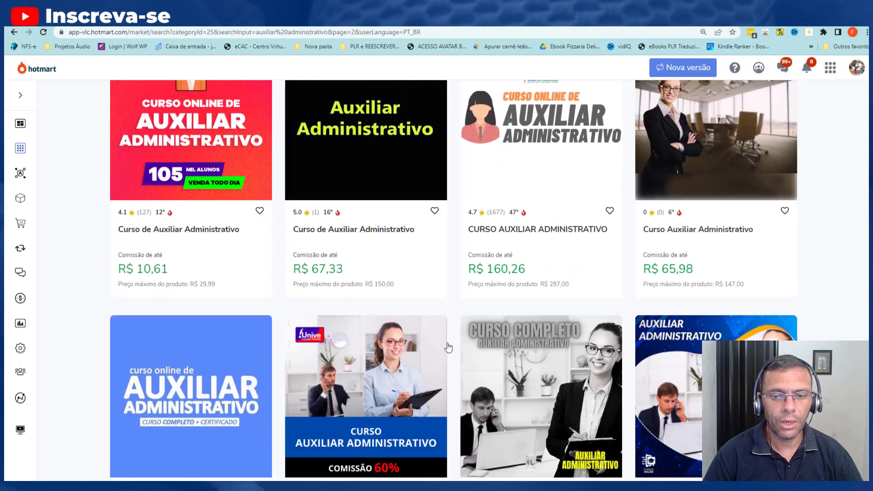
scroll(451, 350, down, 5)
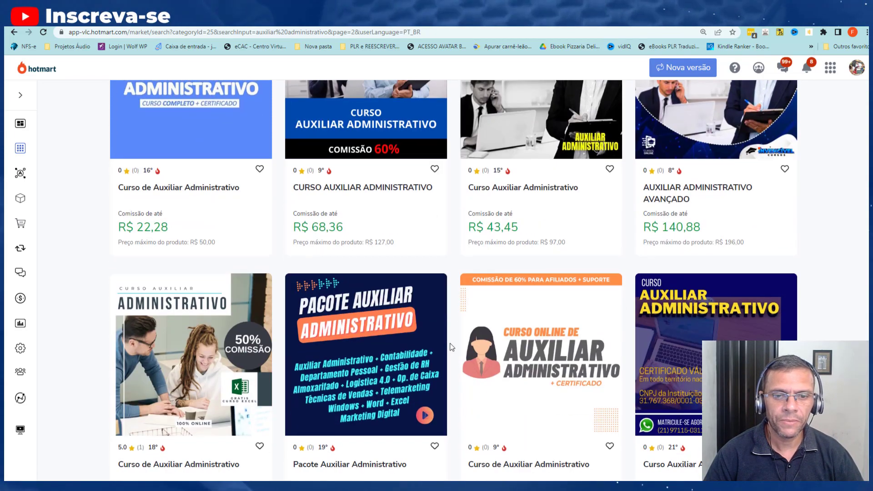
scroll(452, 339, down, 2)
scroll(453, 333, down, 5)
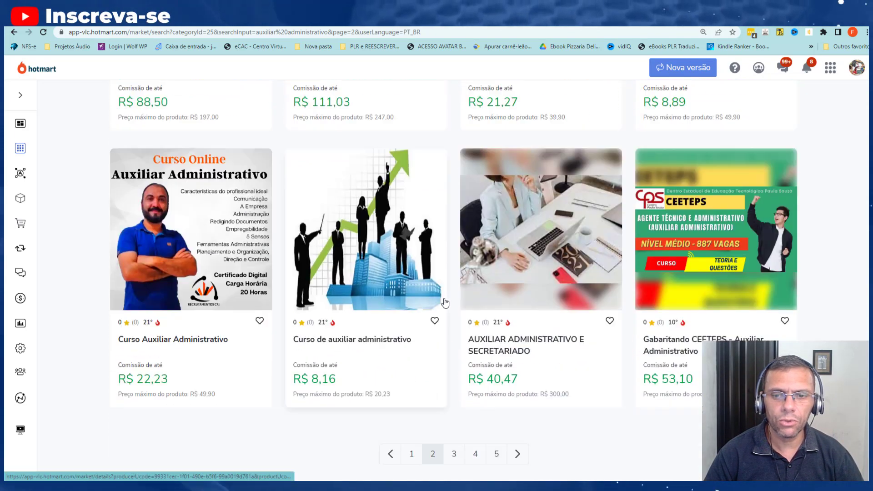
scroll(452, 320, up, 5)
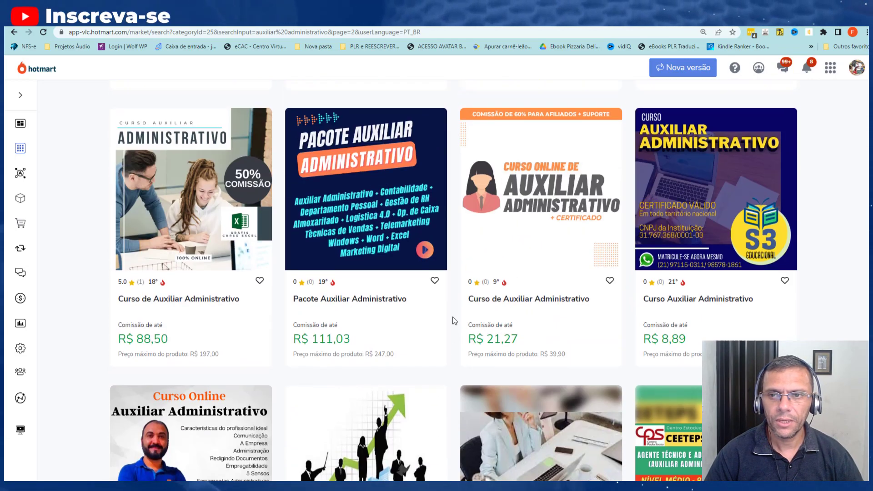
scroll(452, 321, up, 9)
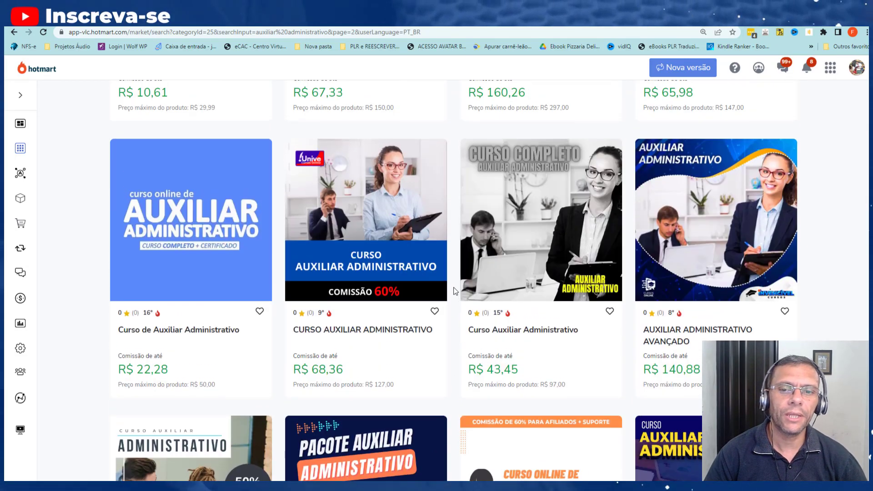
scroll(457, 288, up, 3)
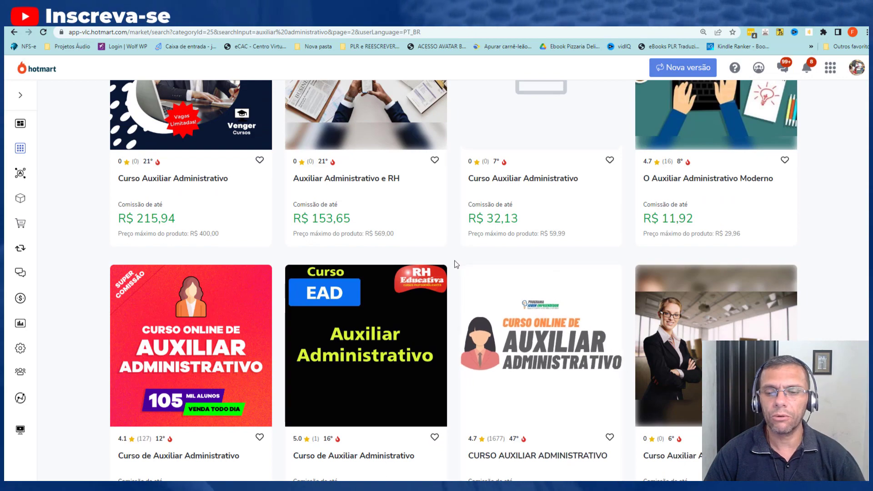
scroll(452, 260, up, 3)
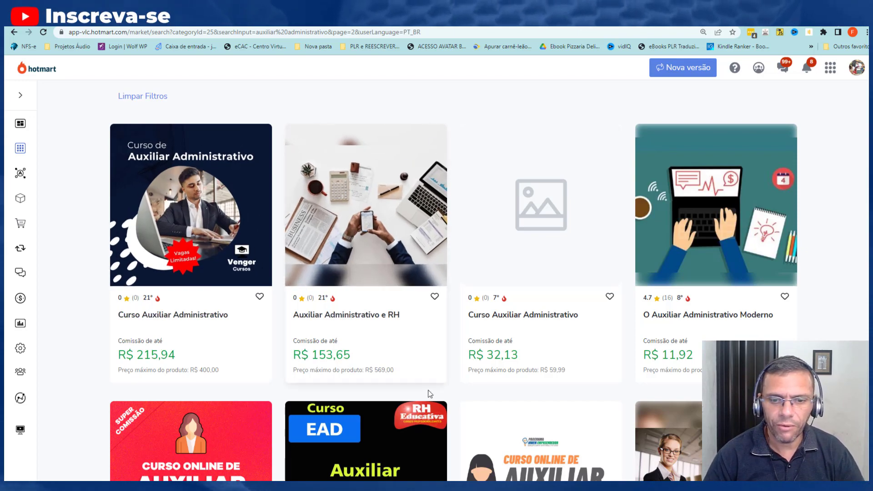
scroll(430, 394, down, 5)
scroll(460, 213, up, 6)
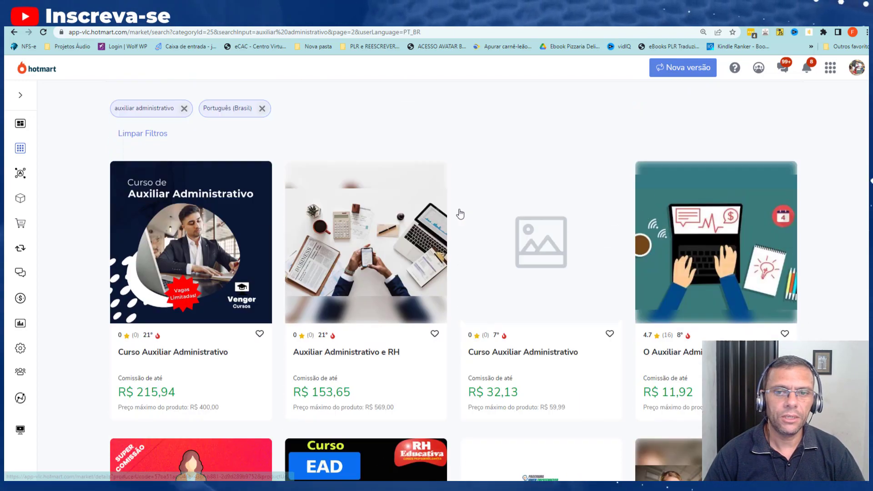
scroll(457, 212, up, 4)
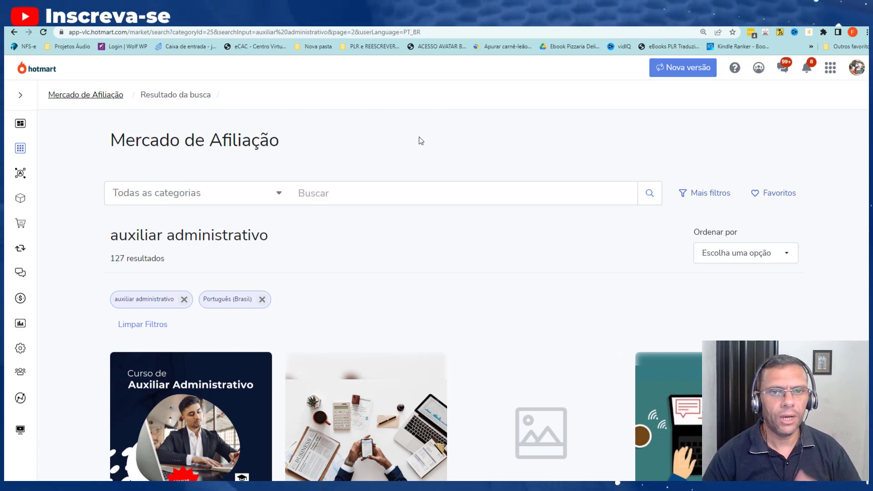
Switch to ChatGPT, reload the chat page and dismiss the high-demand notice
key(ctrl+Tab)
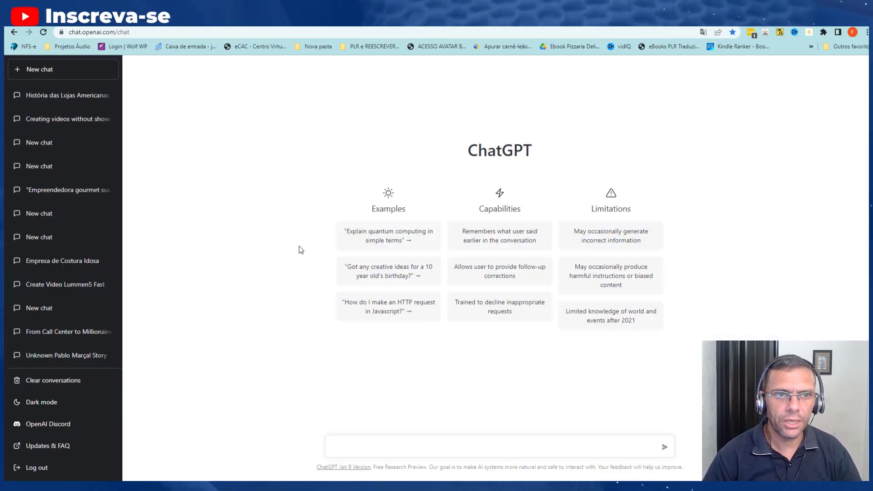
click(43, 31)
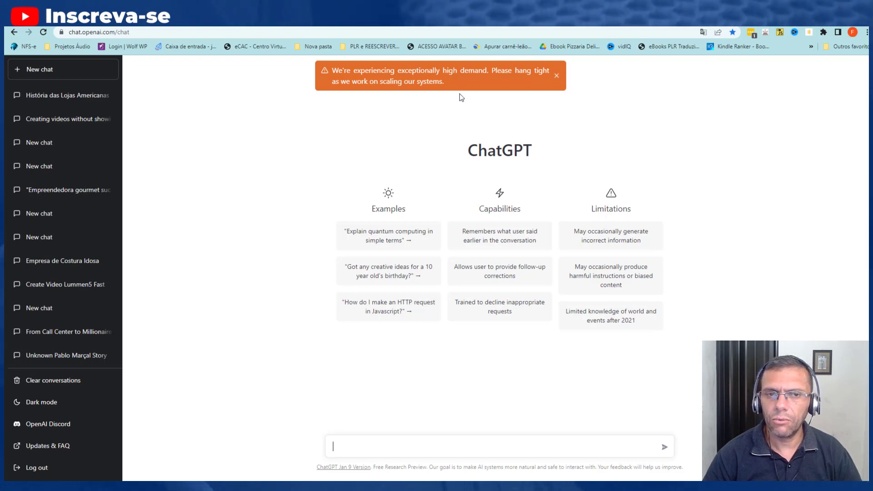
click(558, 78)
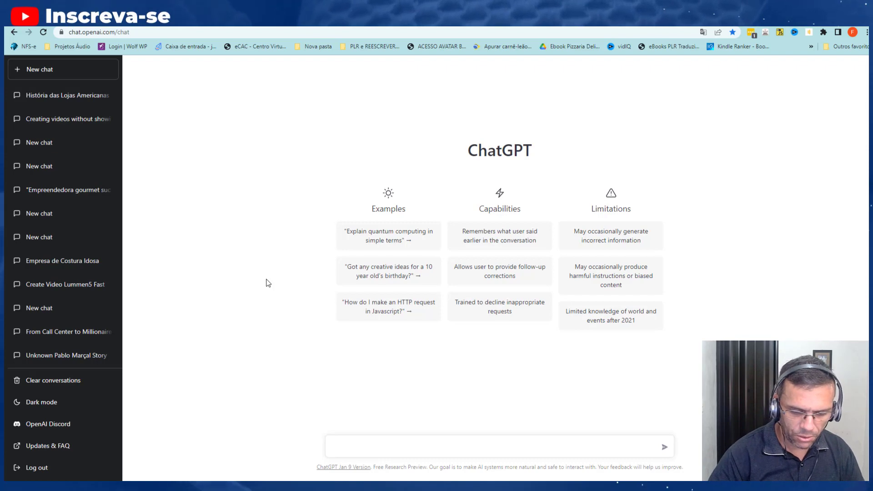
Write the prompt "O que faz um auxiliar administrativo" in the new chat without sending it
text(O que fa)
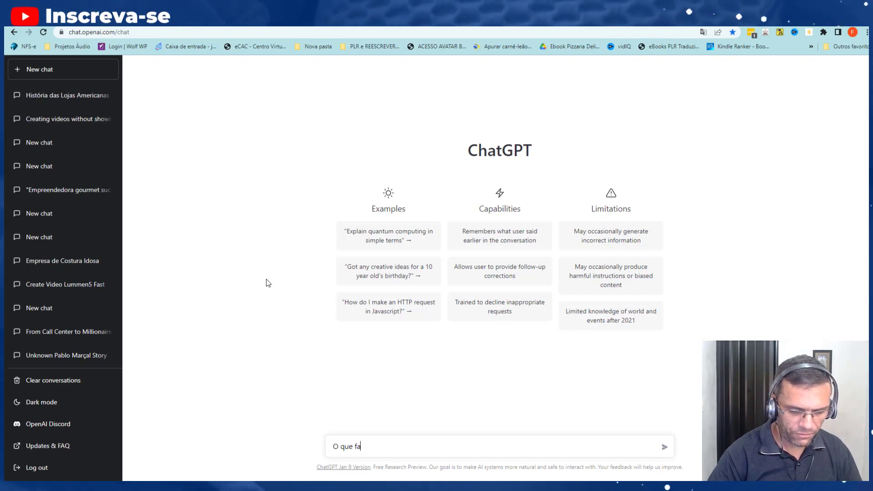
text(z um au)
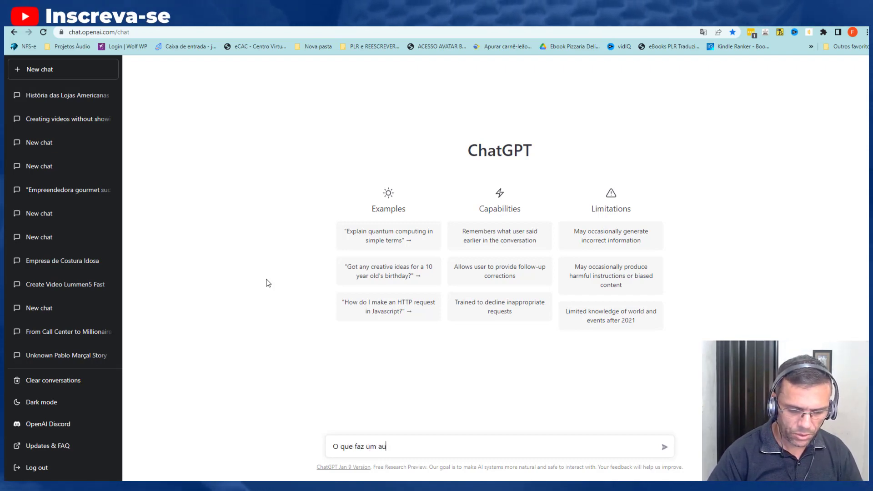
text(xiliar )
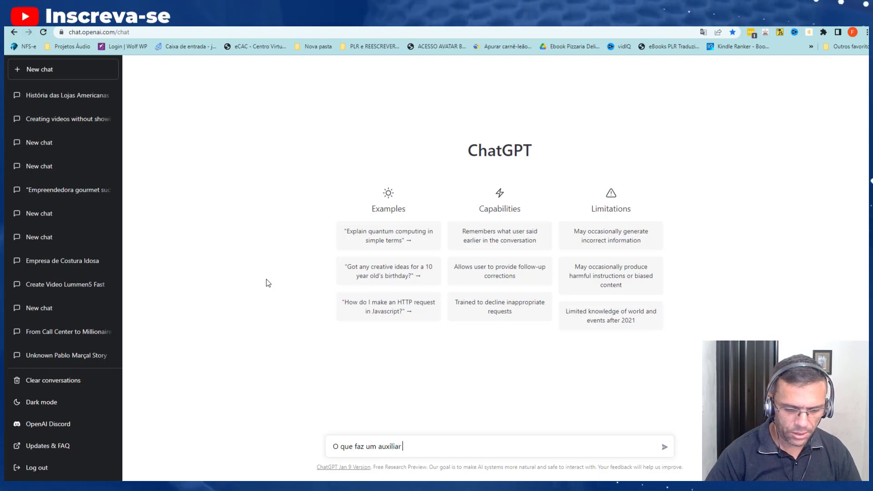
text(adminis)
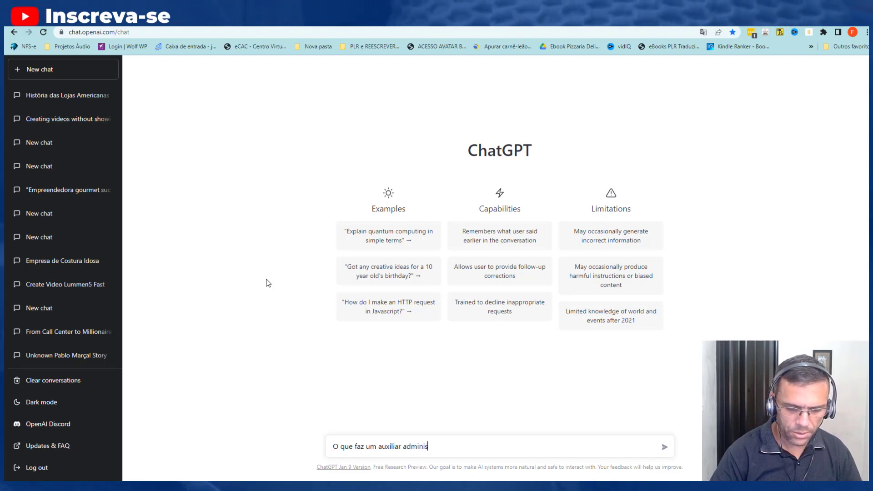
text(trativo)
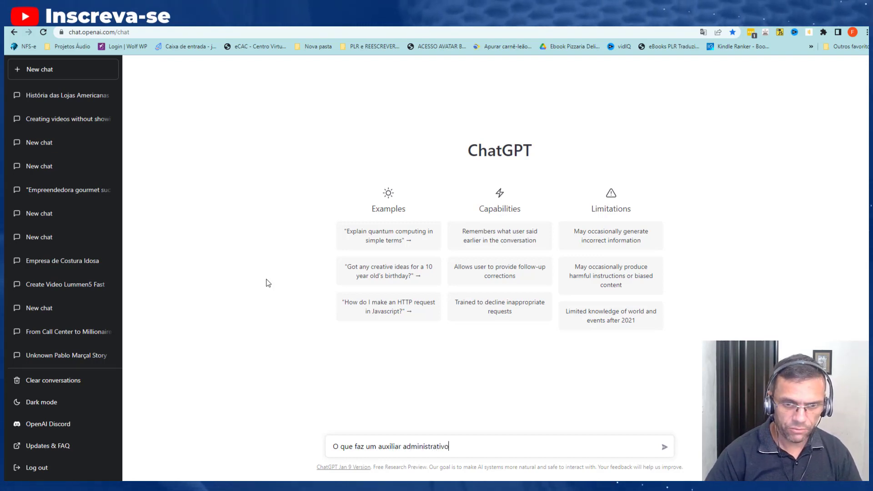
Insert "faça uma descrição curto sobre" at the beginning of the unsent prompt
click(336, 445)
text(faça um)
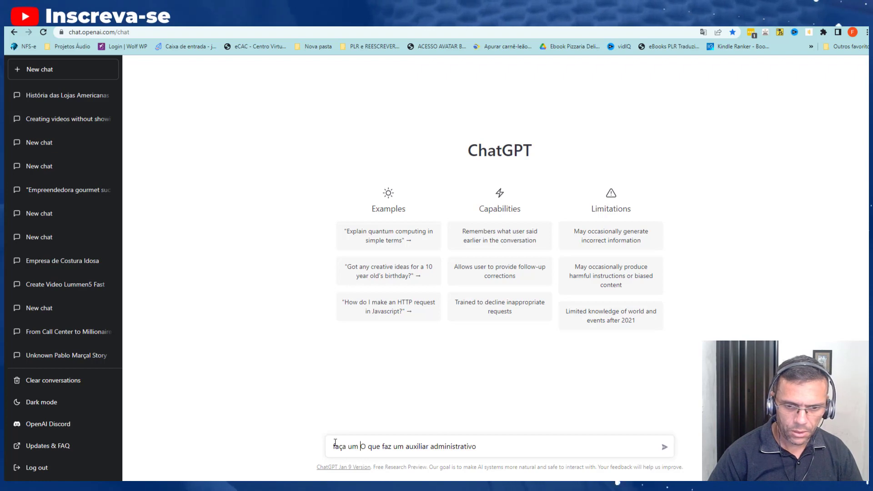
key(BackSpace)
text(a descriç)
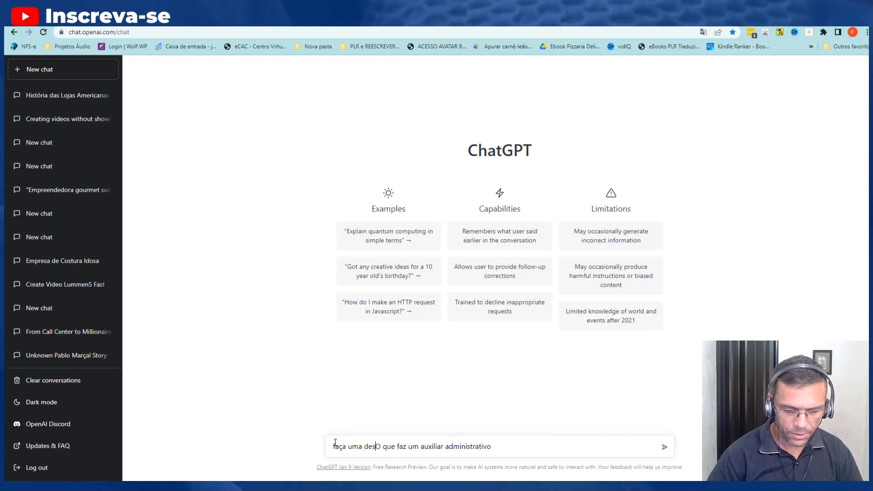
text(ão cur)
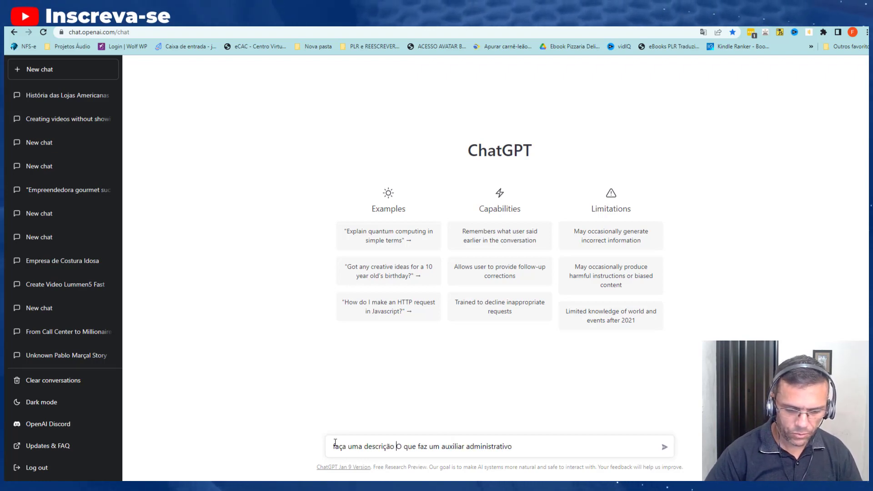
text(to sobre)
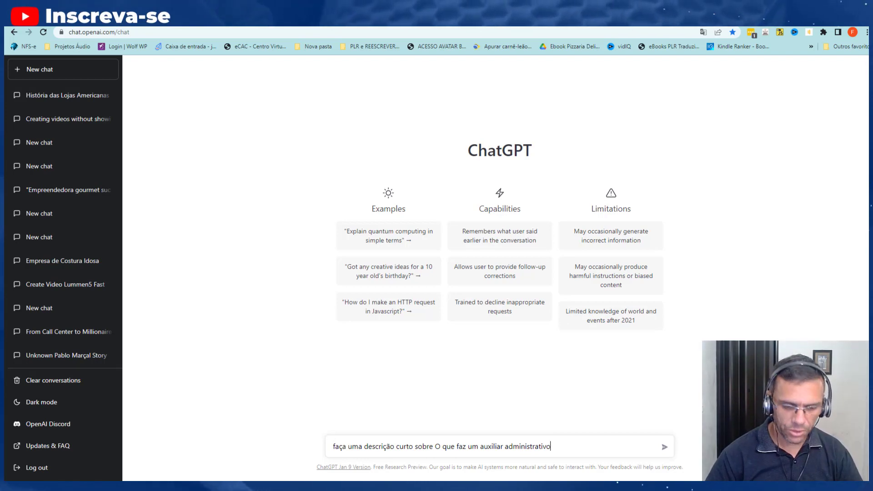
Search Google in a new tab for "o que faz um auxiliar administrativo" and look over the results
key(ctrl+t)
text(o que fa)
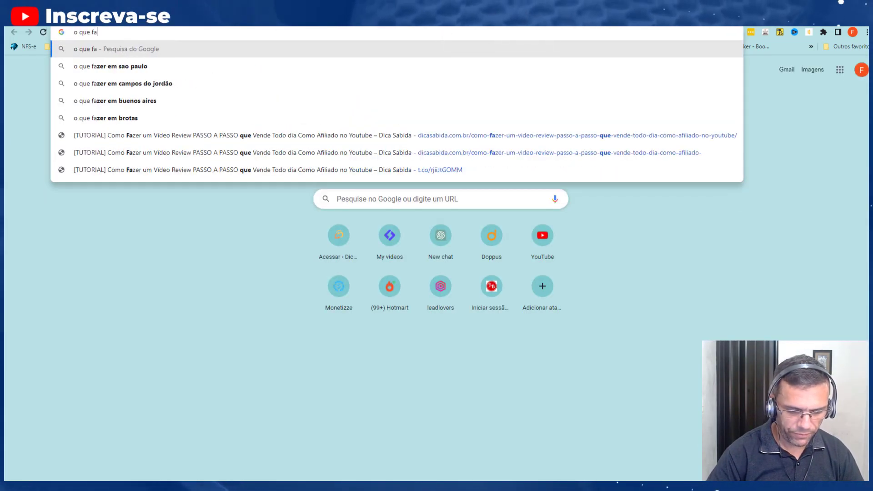
text(z um au)
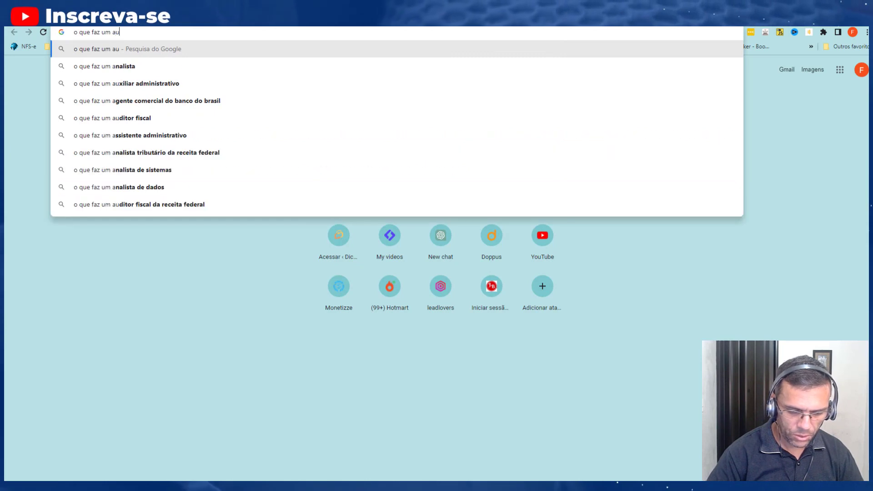
text(xiliar)
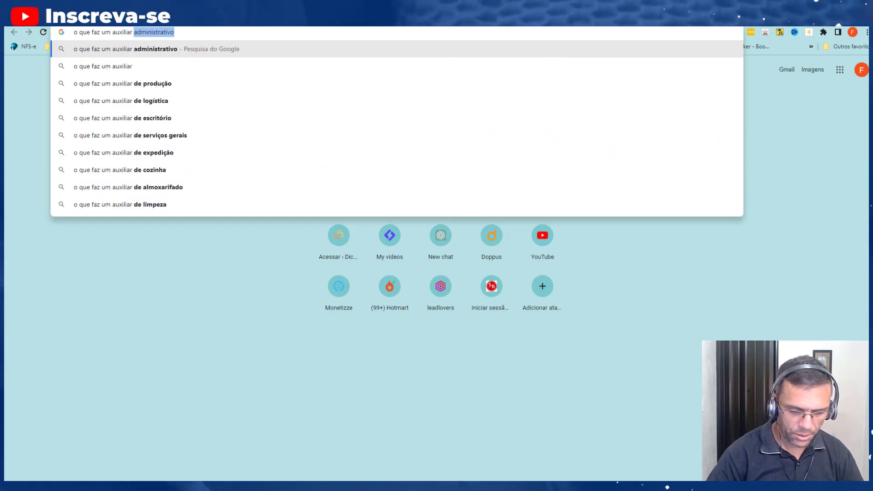
text( administra)
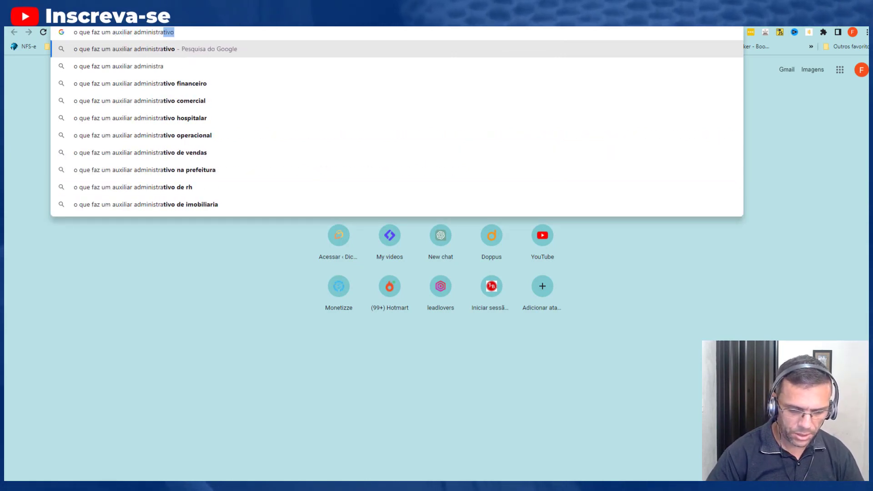
text(tivo)
key(Return)
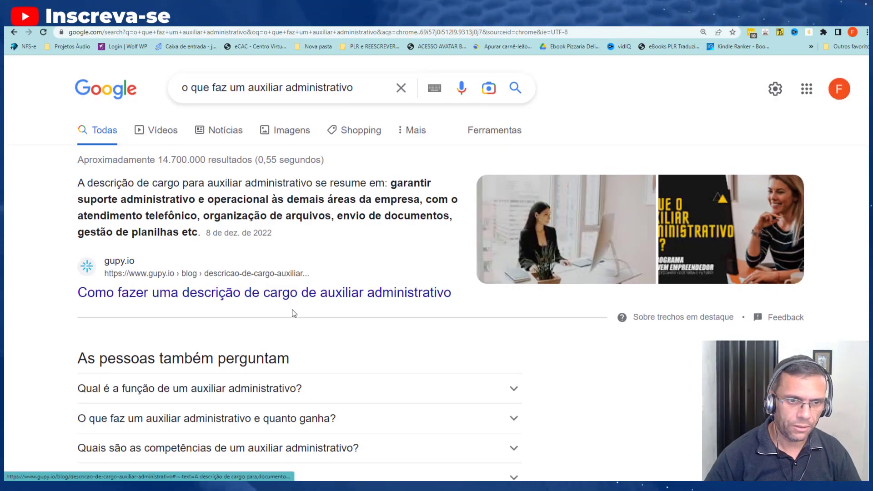
scroll(293, 313, down, 5)
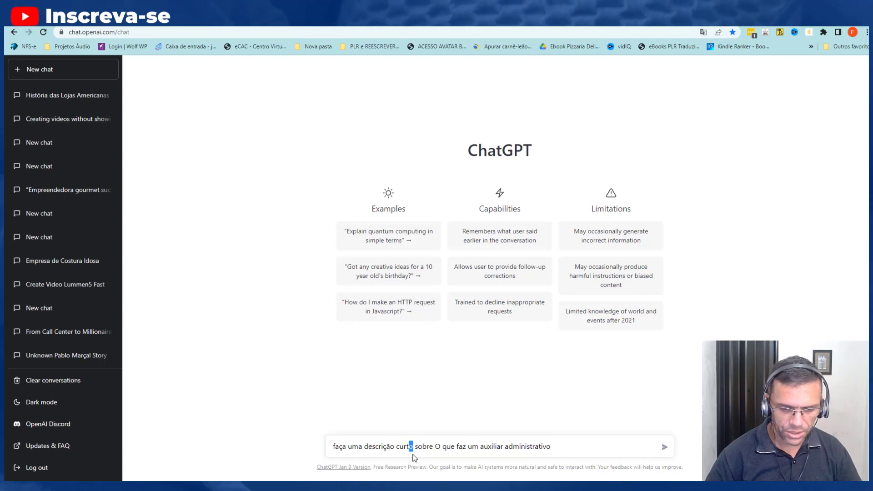
Return to ChatGPT, correct "curto" to "curta" in the prompt, submit it and highlight most of the generated description
text(a)
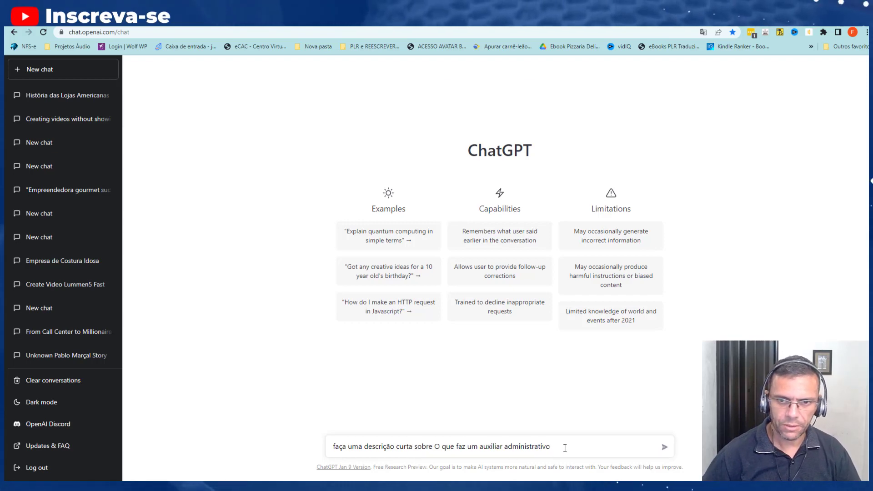
key(Return)
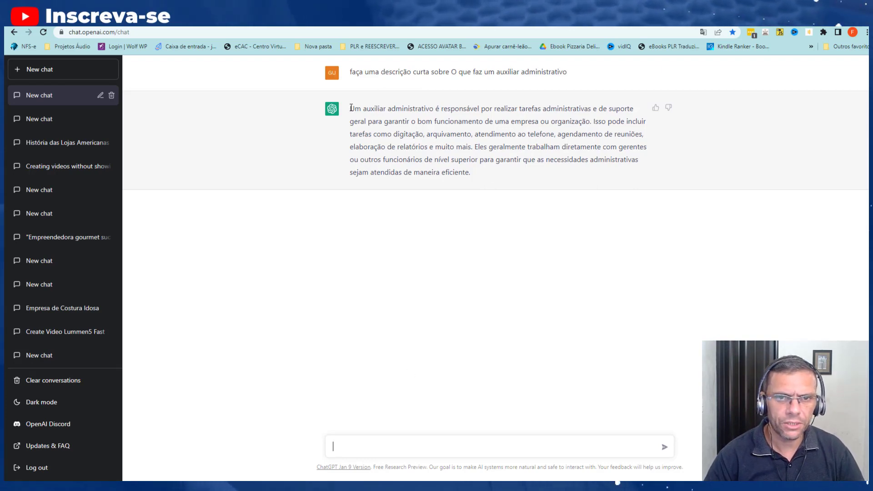
drag(352, 108, 483, 160)
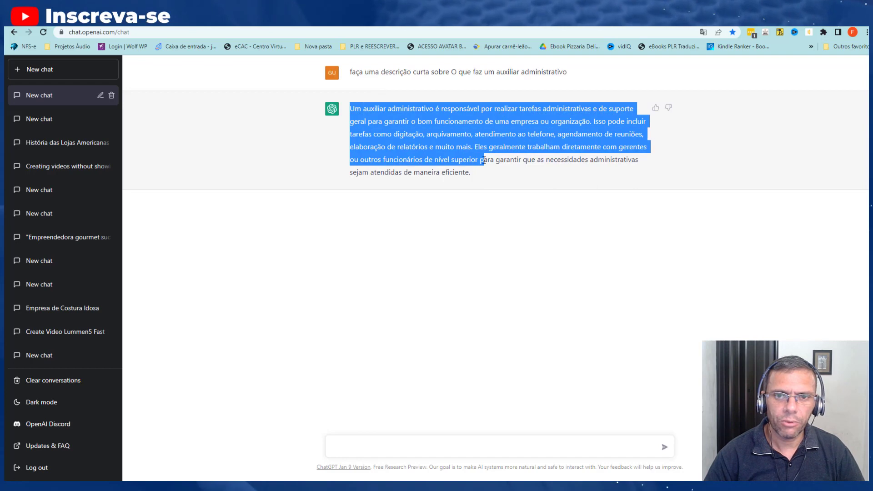
Ask ChatGPT "Qual a importância de fazer um curso de auxiliar administrativo para encontrar uma nova oportunidade no mercado de trabalho"
click(354, 446)
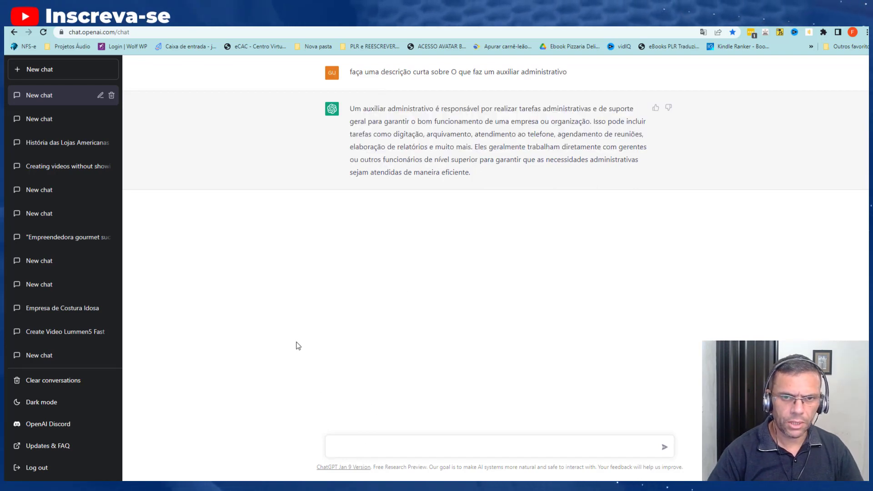
text(Qual)
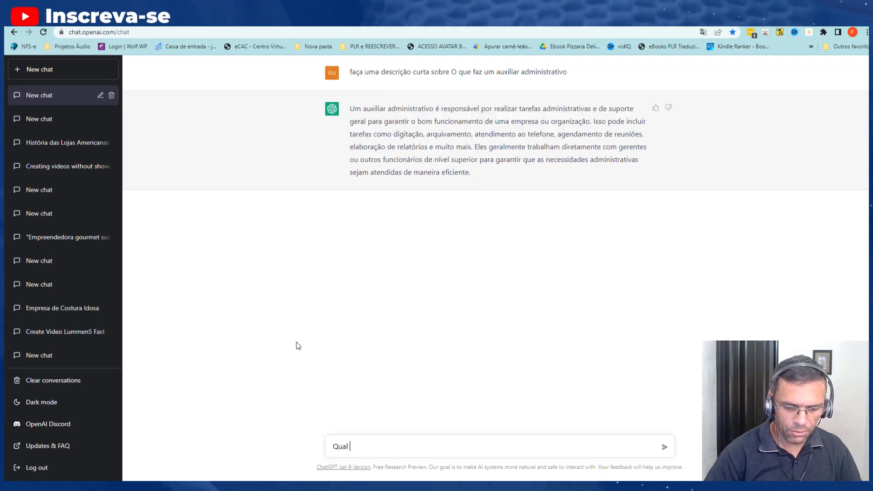
text( a import)
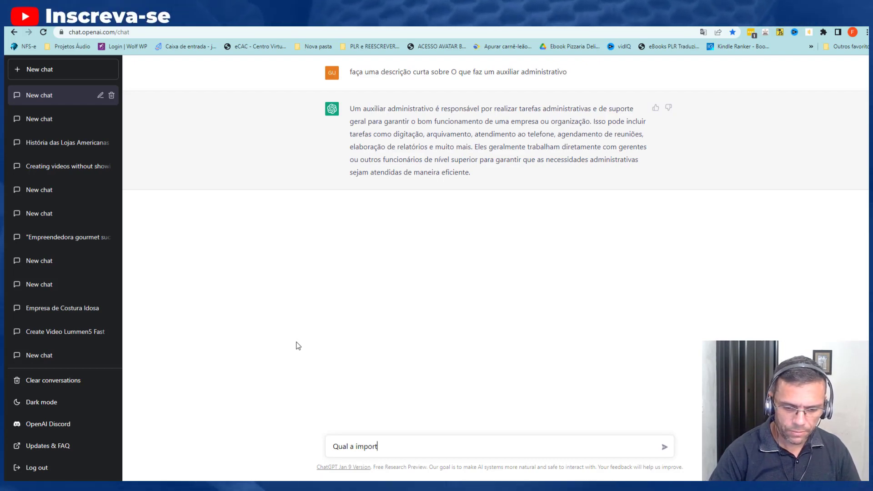
text(ância d)
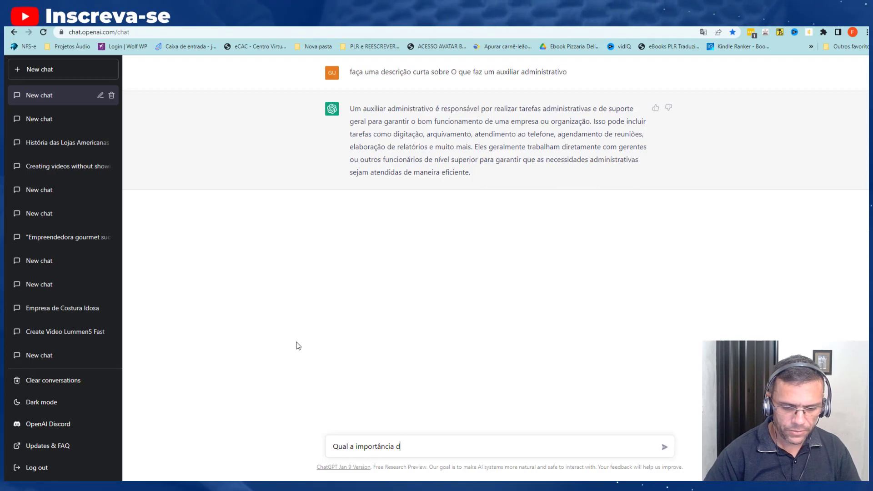
text(e fazer )
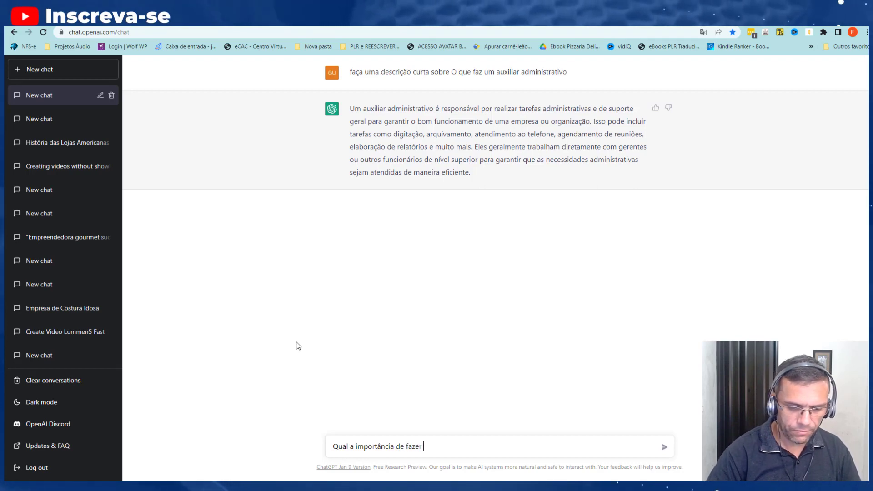
text(um curso)
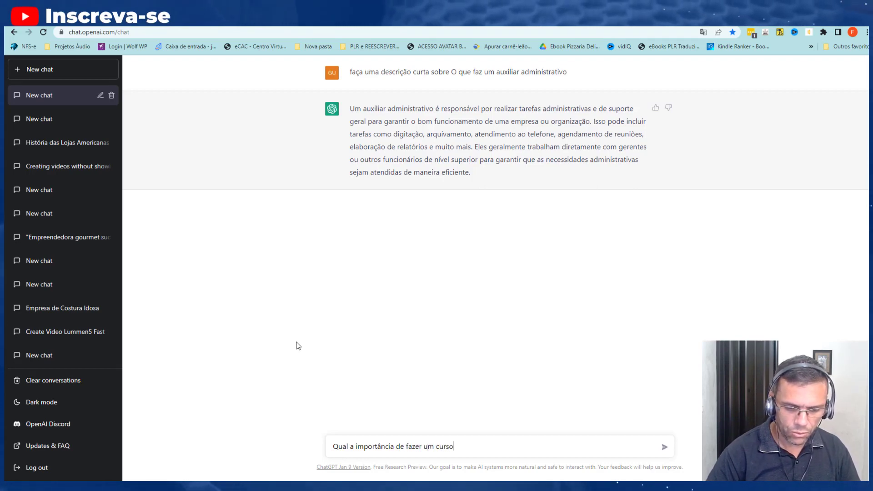
text( de au)
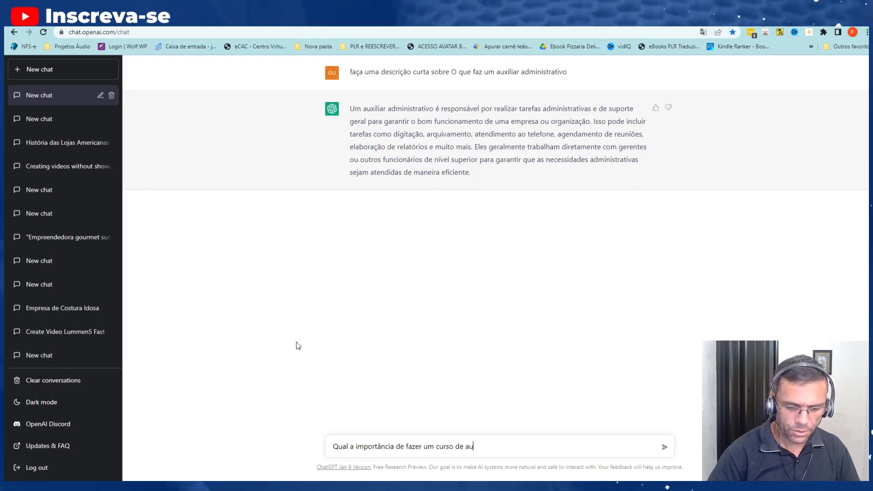
text(xil)
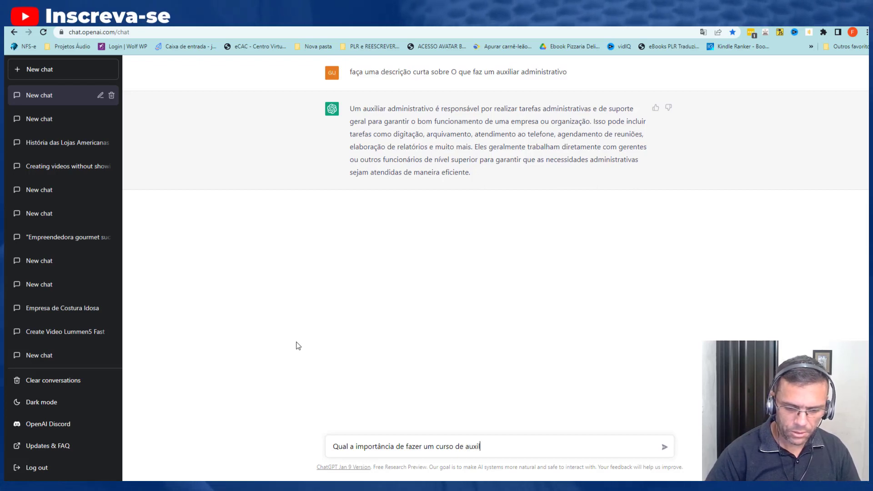
text(iar admin)
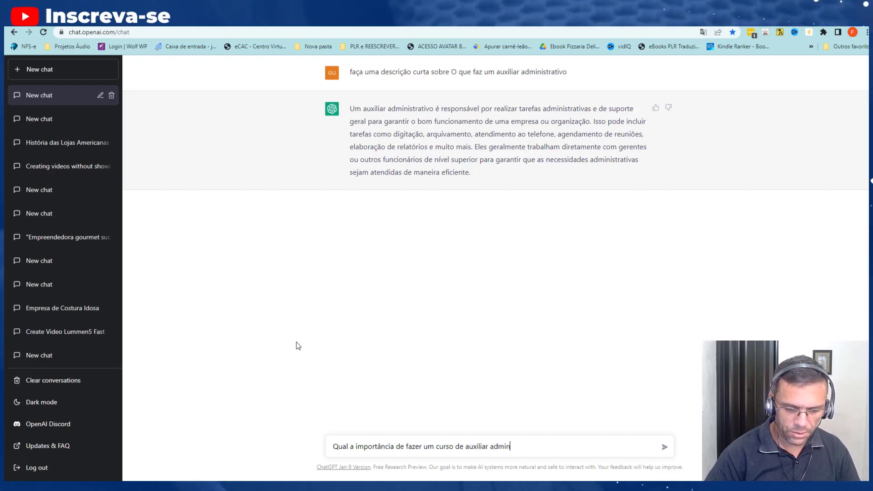
text(istrativo)
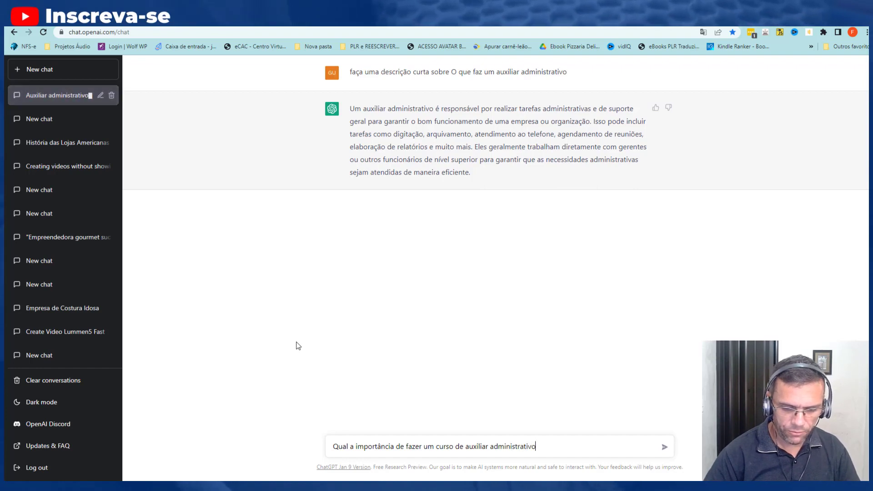
text( para ent)
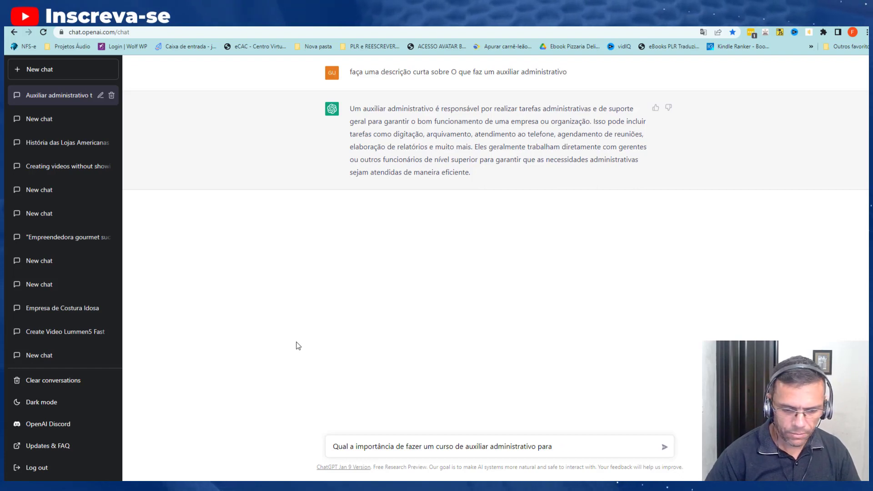
text(ontrar )
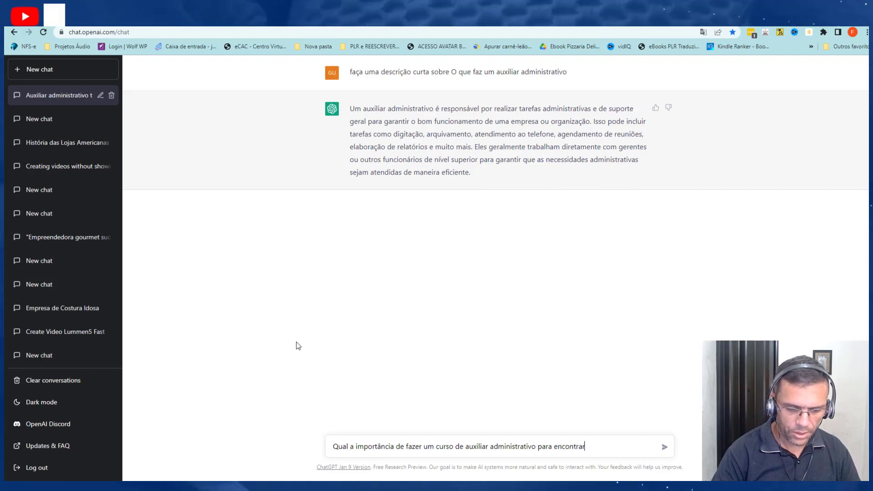
text(uma )
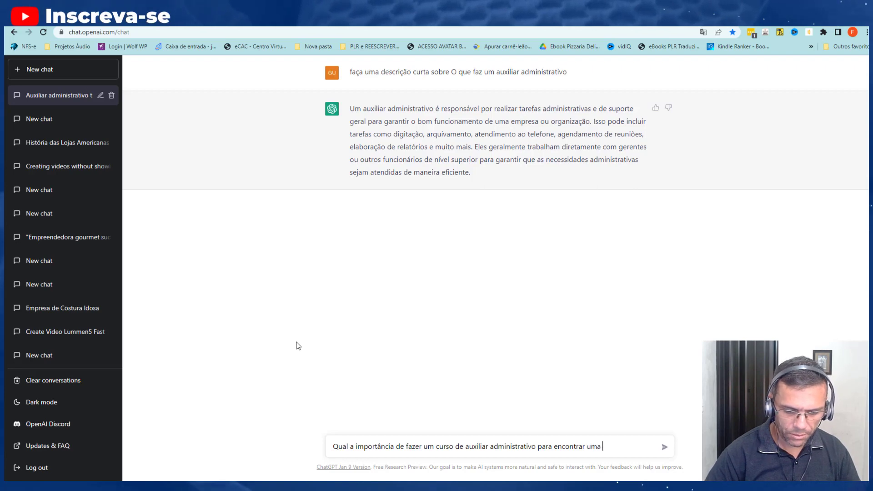
text(nova )
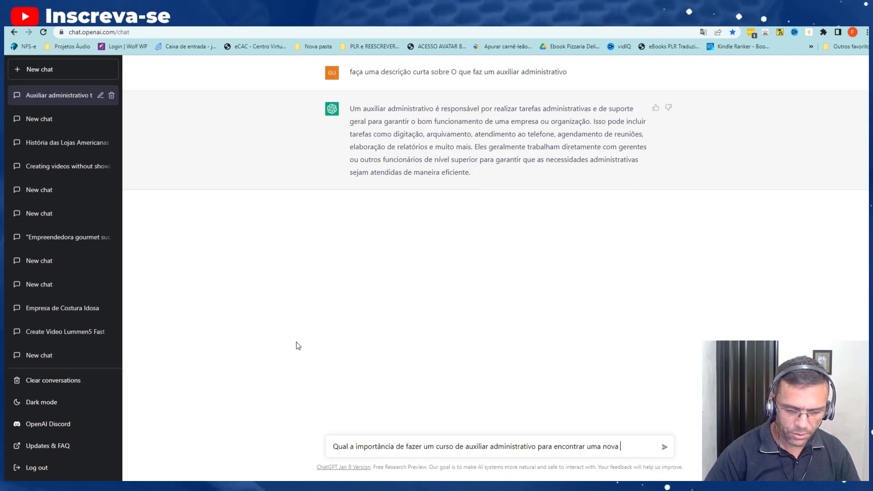
text(oport)
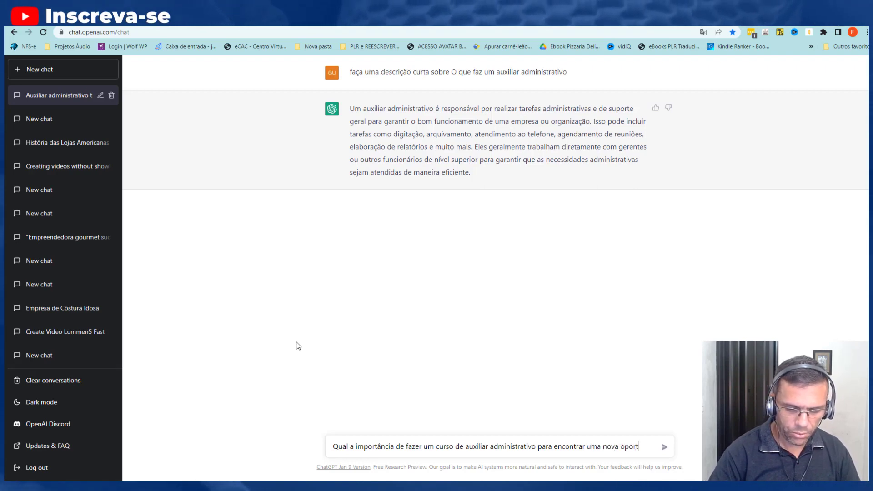
text(unidade )
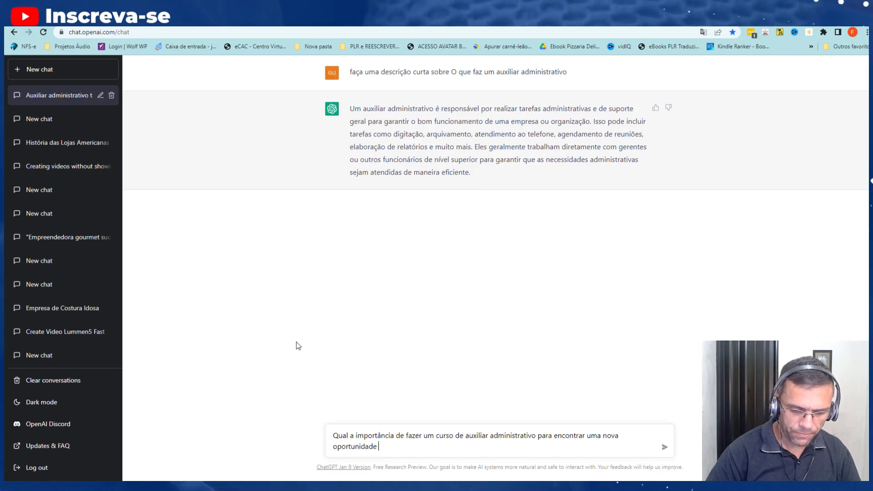
text(no mercad)
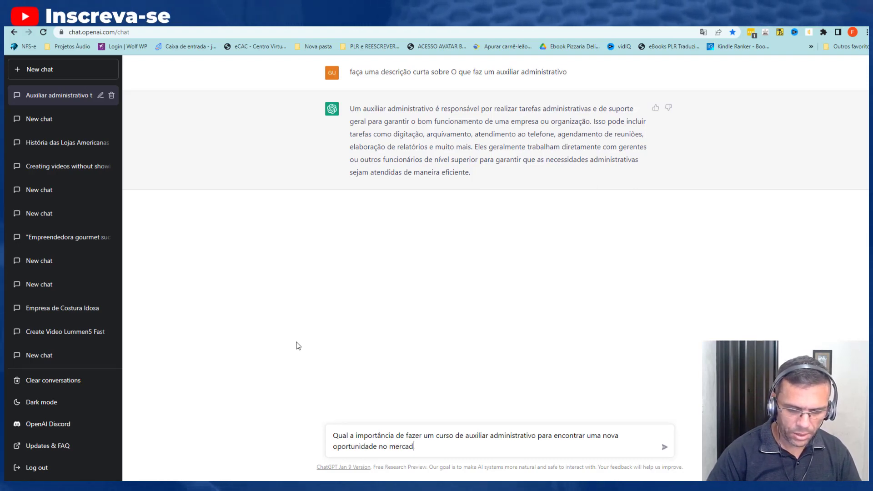
text(o de trab)
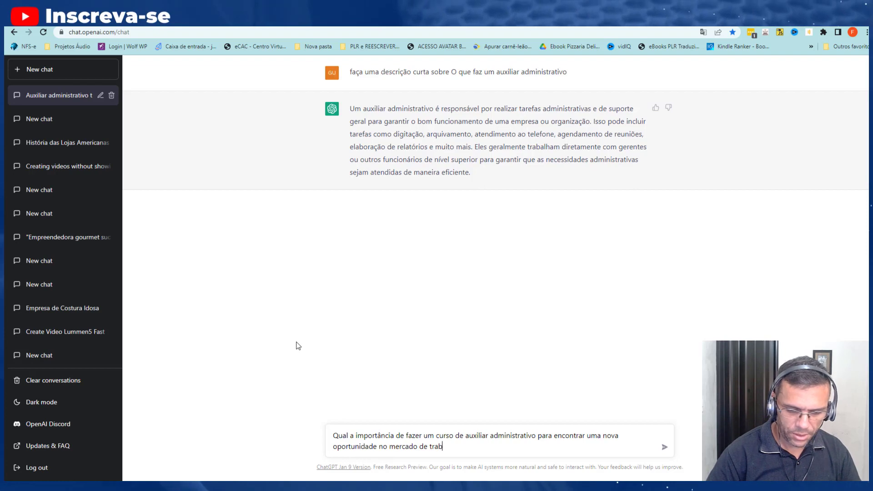
text(alho)
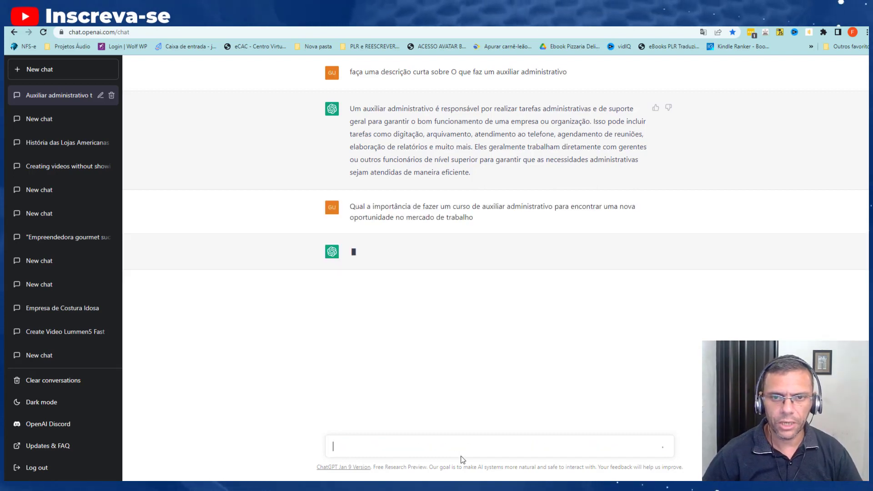
key(Return)
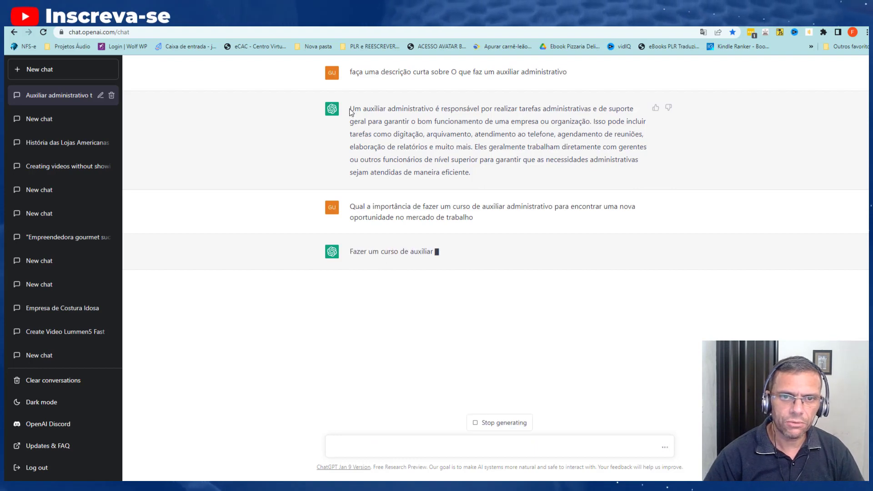
Copy ChatGPT's complete first answer, the short description of what an auxiliar administrativo does
drag(352, 108, 367, 112)
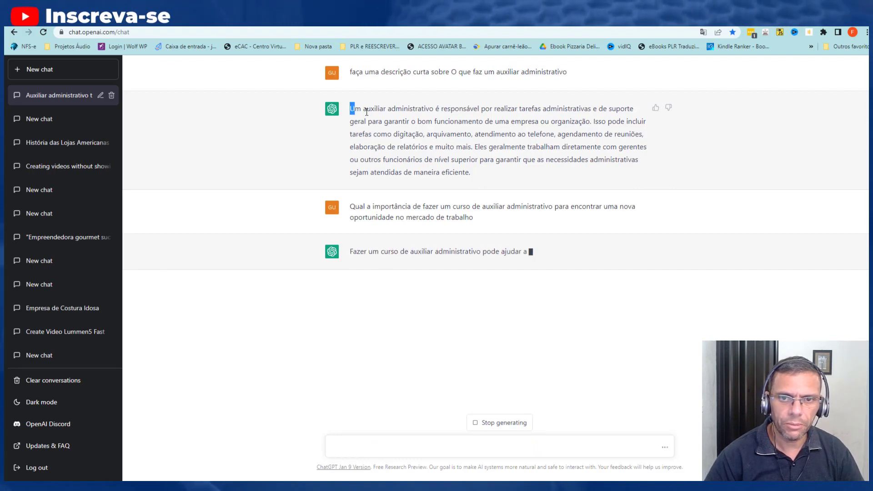
right_click(451, 152)
click(475, 157)
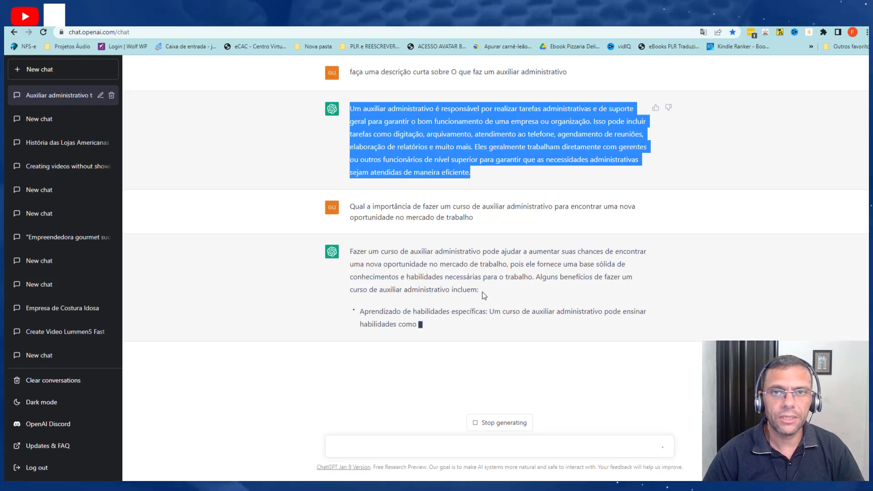
right_click(435, 134)
click(464, 141)
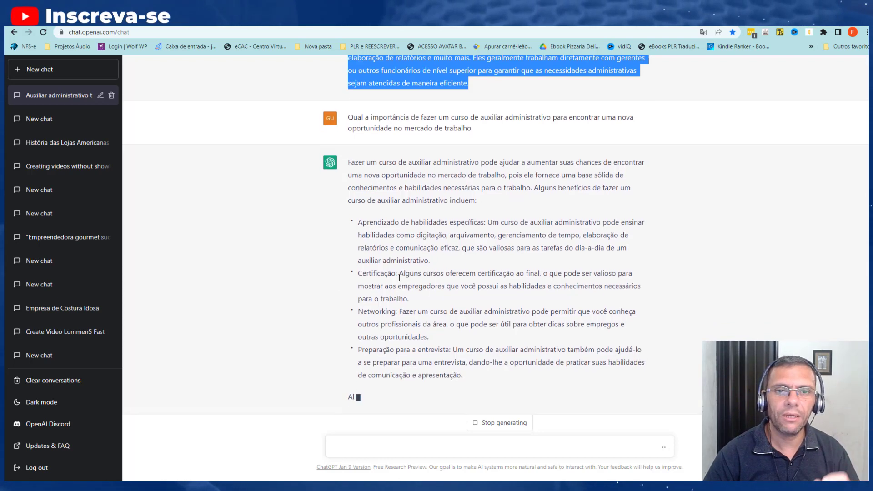
scroll(399, 278, up, 2)
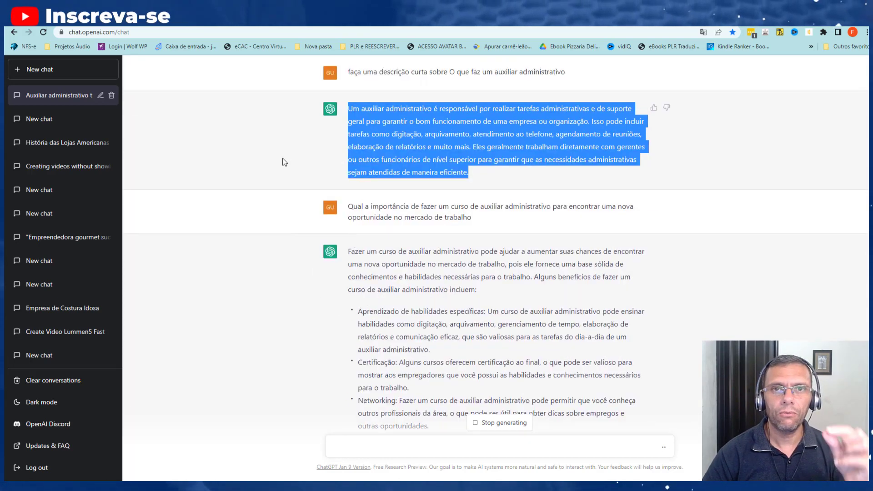
right_click(432, 133)
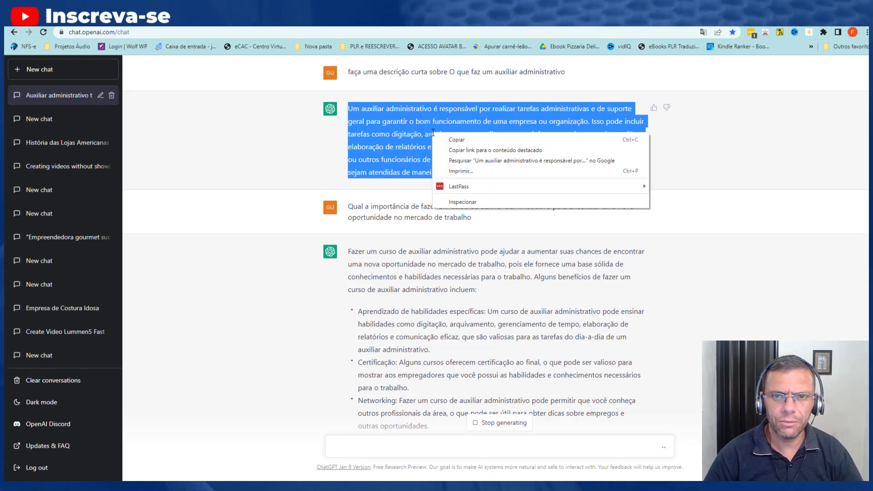
click(465, 141)
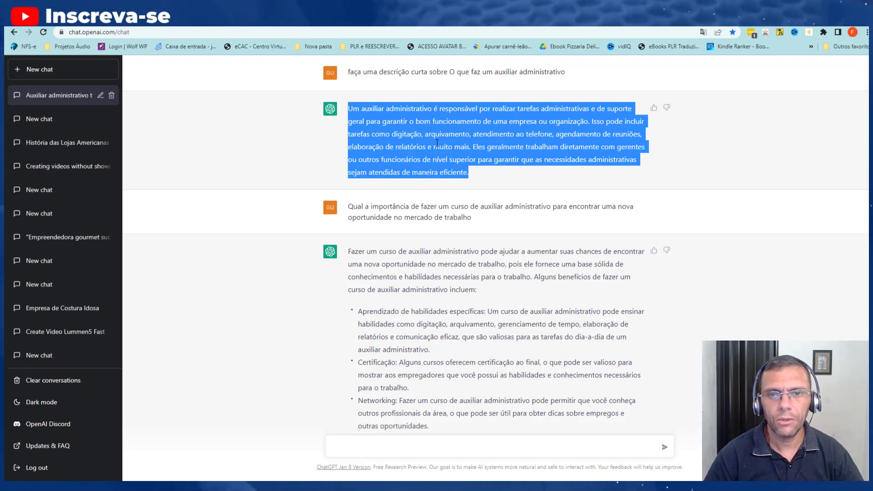
right_click(470, 133)
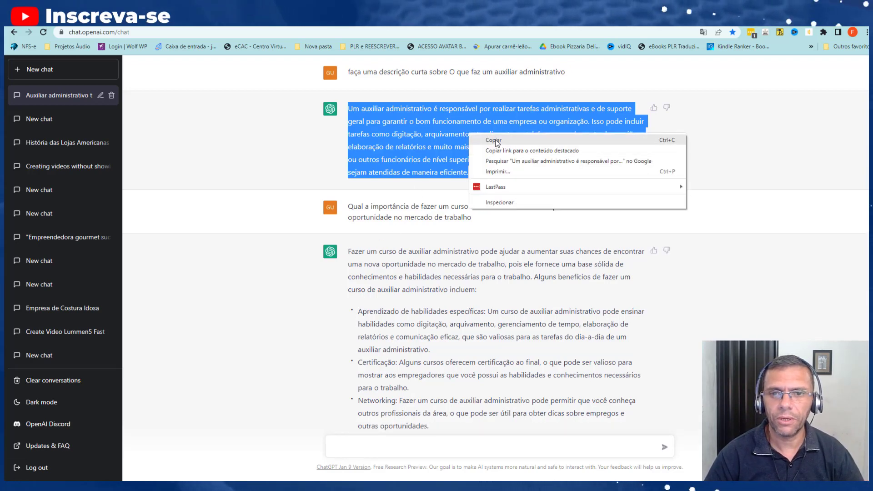
click(494, 140)
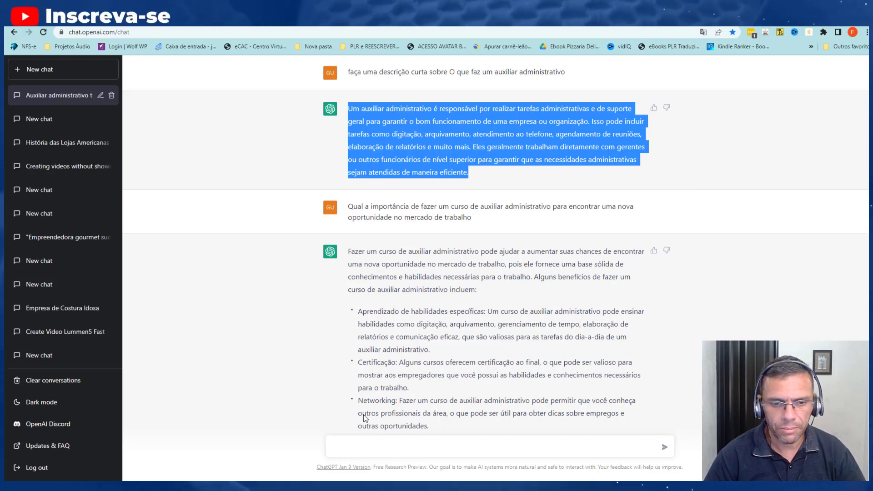
Switch to the blank Word document and paste the copied description without its source formatting
click(254, 487)
click(260, 440)
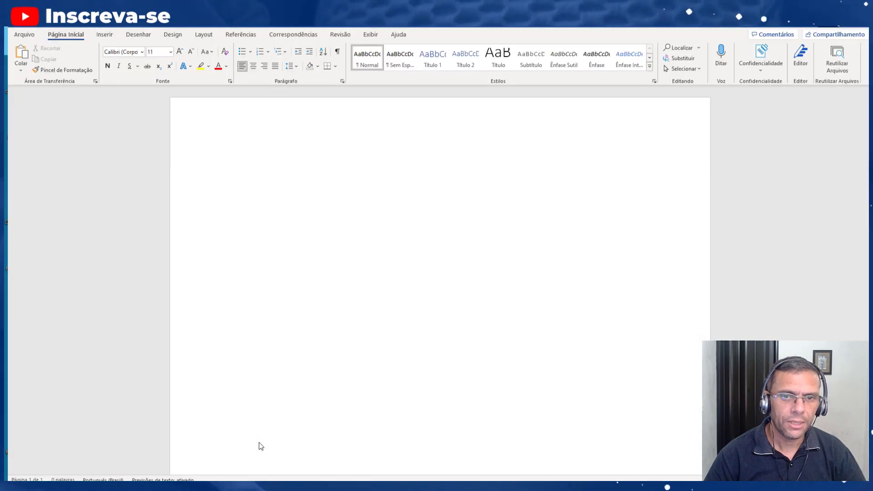
text(Um auxiliar administrativo é responsável por realizar tarefas administrativas e de suporte geral para garantir o bom funcionamento de uma empresa ou organização. Isso pode incluir tarefas como digitação, arquivamento, atendimento ao telefone, agendamento de reuniões, elaboração de relatórios e muito mais. Eles geralmente trabalham diretamente com gerentes ou outros funcionários de nível superior para garantir que as necessidades administrativas sejam atendidas de maneira eficiente.)
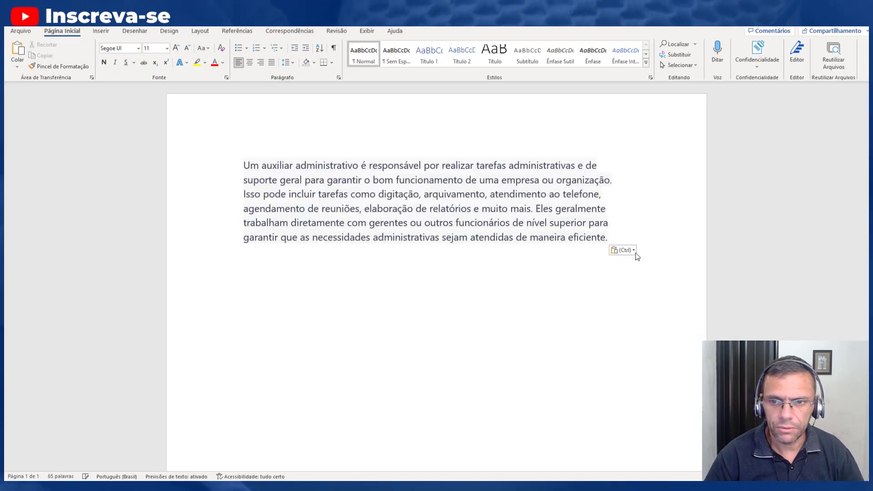
click(634, 251)
click(644, 276)
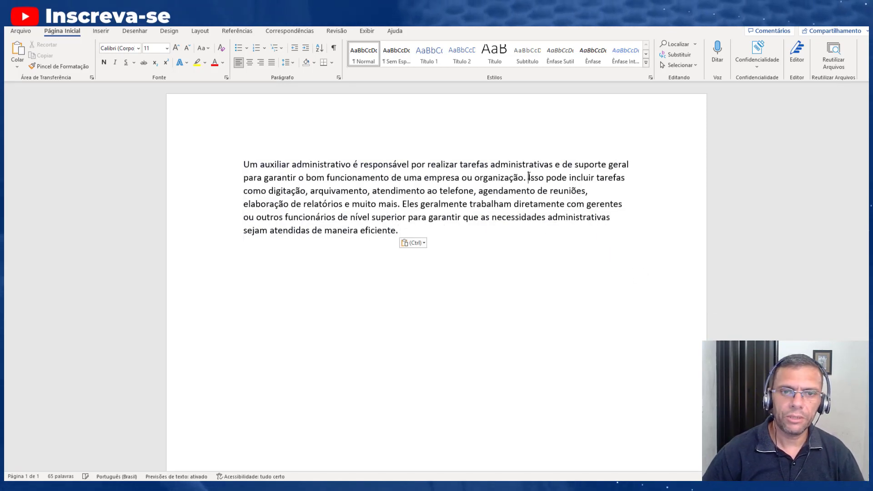
Split the pasted description into three paragraphs, with breaks before "Isso pode incluir" and "Eles geralmente trabalham"
click(528, 177)
key(Return)
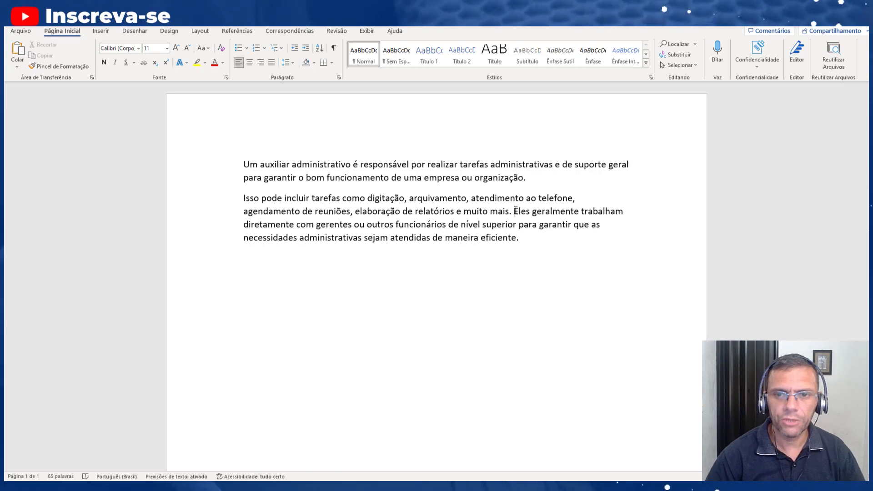
click(514, 211)
key(Return)
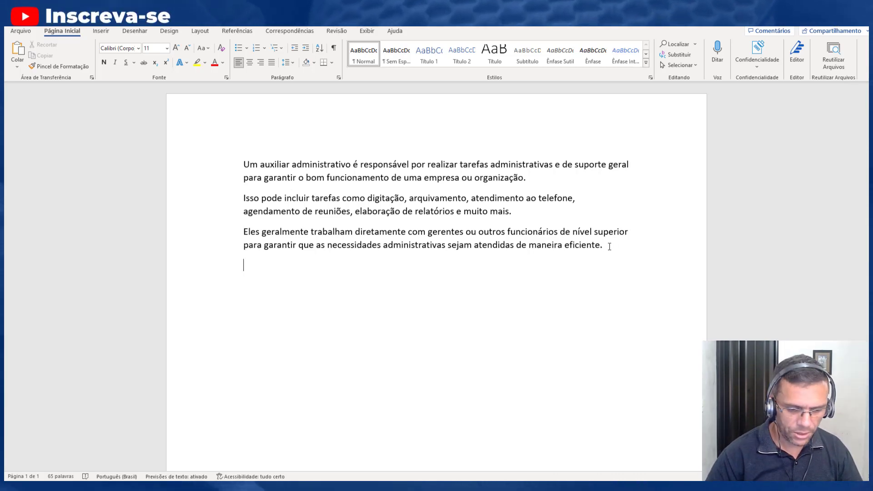
Add the line "Quer encontrar uma nova oportunidade no mercado de trabalho?" below the description's last paragraph
text(Qu)
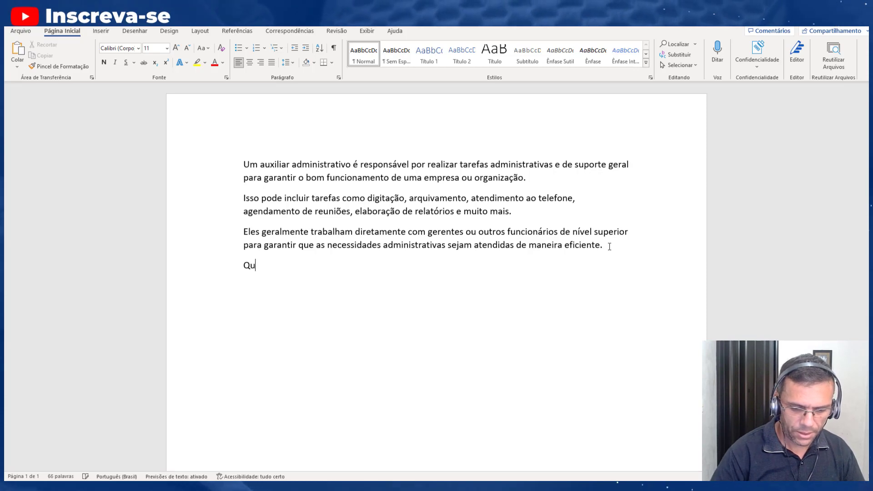
text(er)
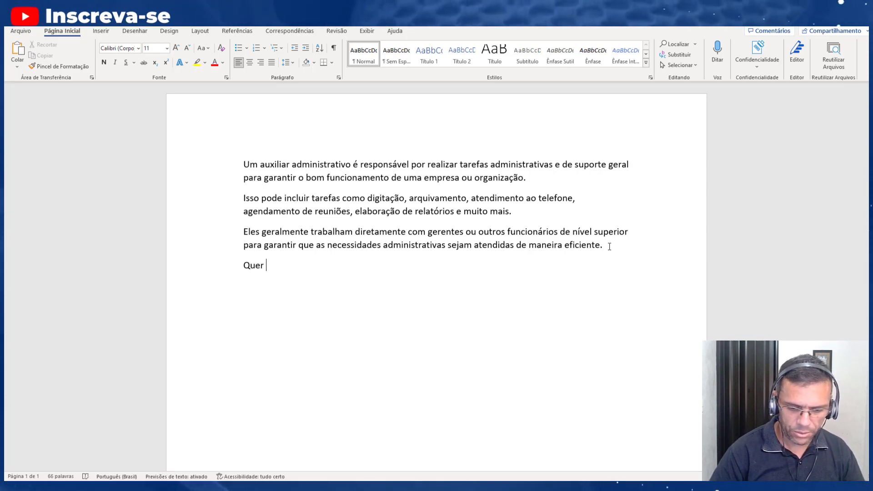
text( encon)
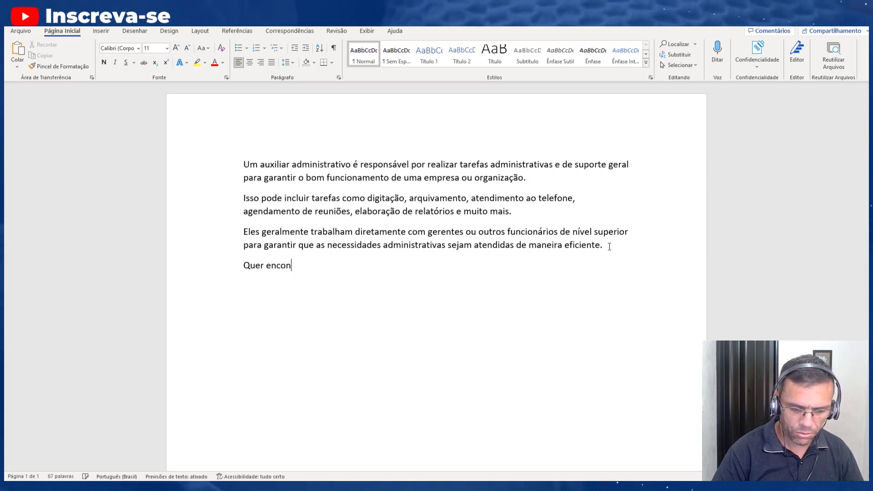
text(trar u)
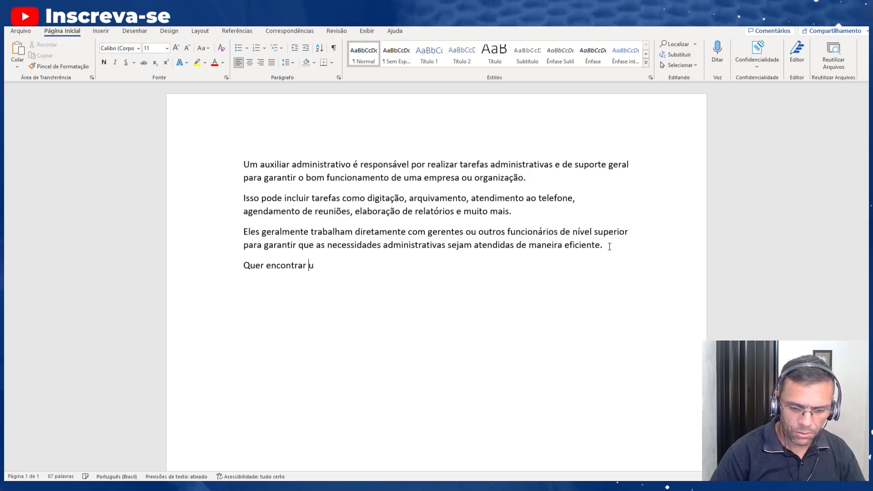
text(ma nova)
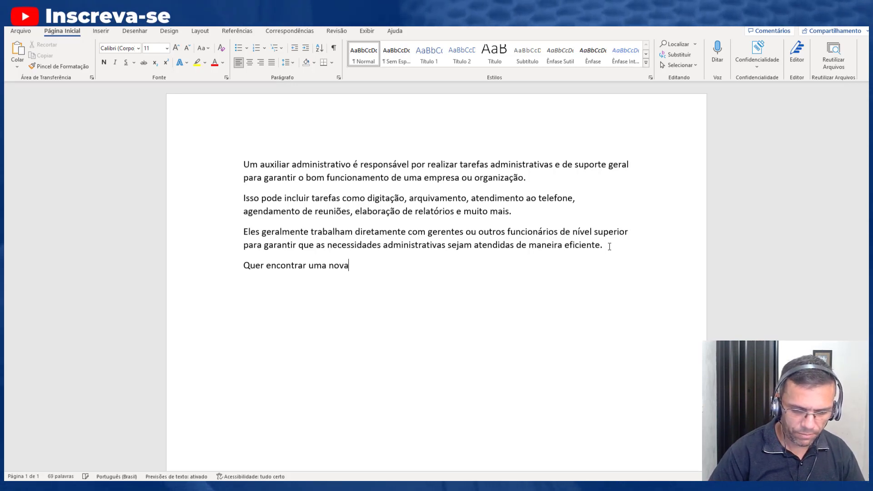
text( oportunidade)
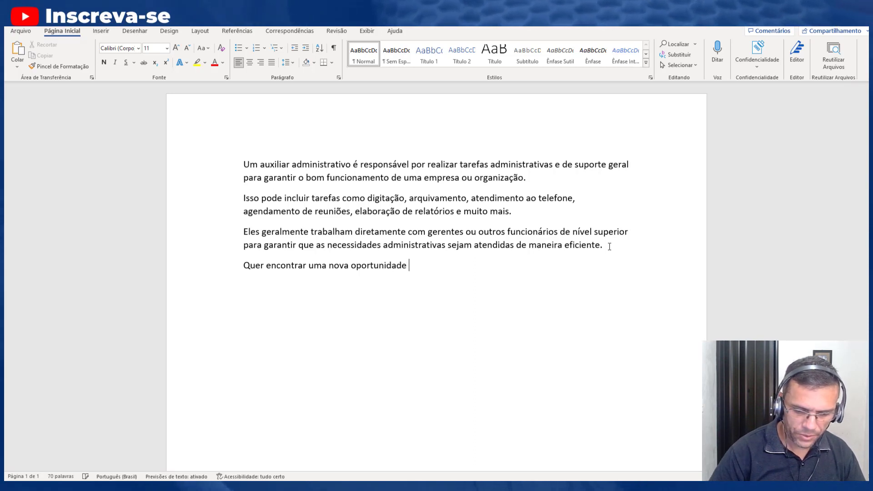
text( no mercado de trraba)
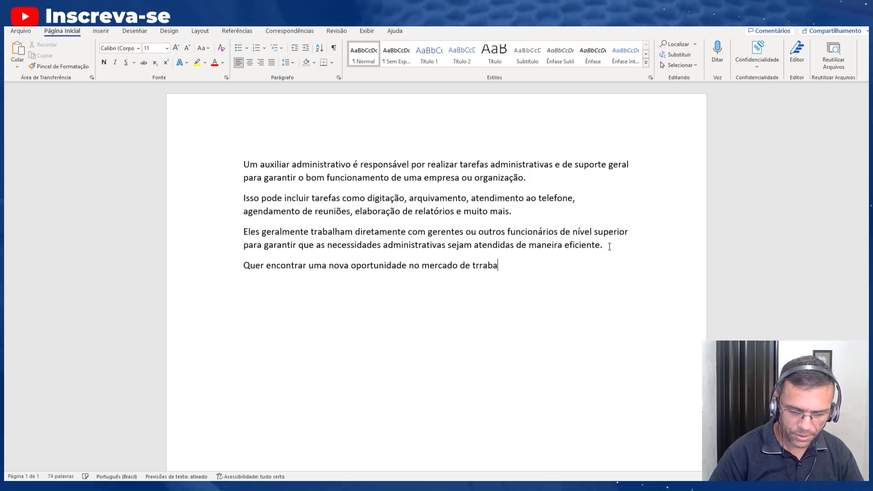
key(BackSpace)
key(BackSpace)
key(BackSpace)
key(BackSpace)
text(abalho? )
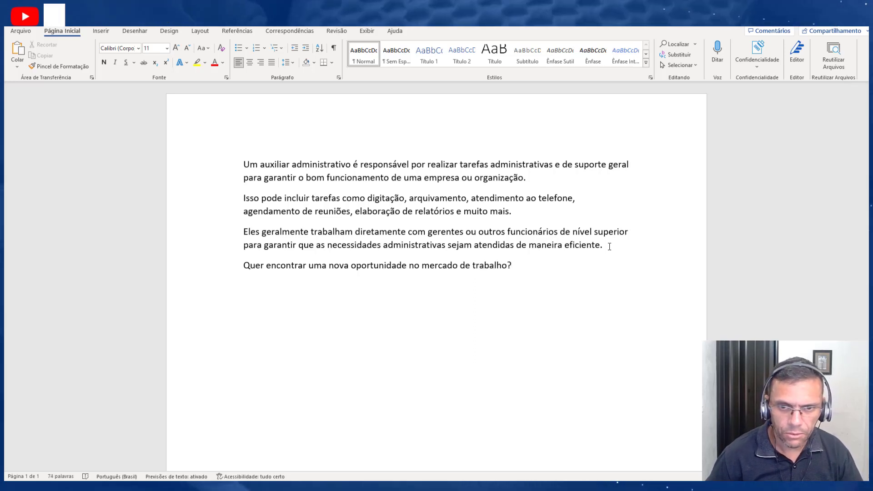
Write the paragraph "Conheça o Curso de Auxiliar administrativo do Portam Jovem empreendedor." below the question
text(C)
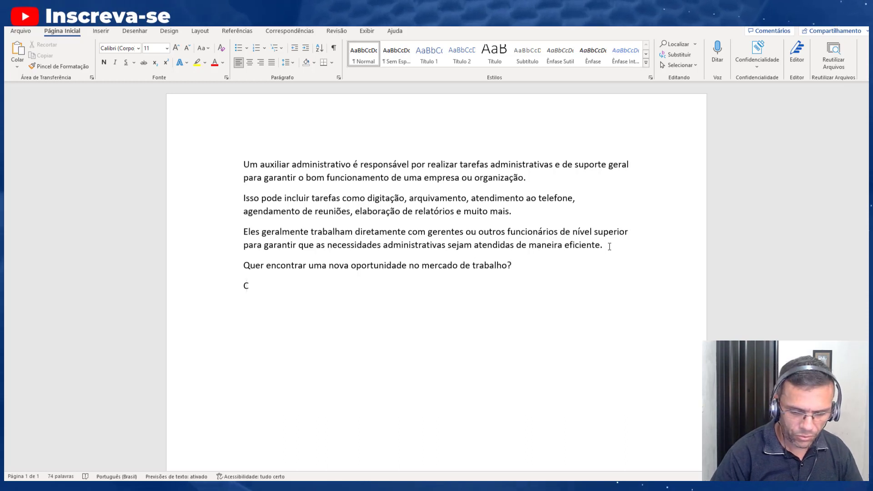
text(onhe)
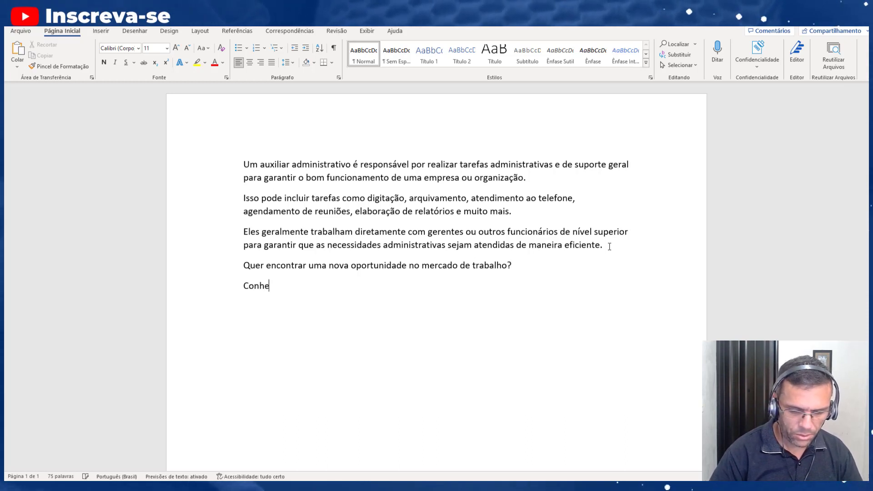
text(ça o)
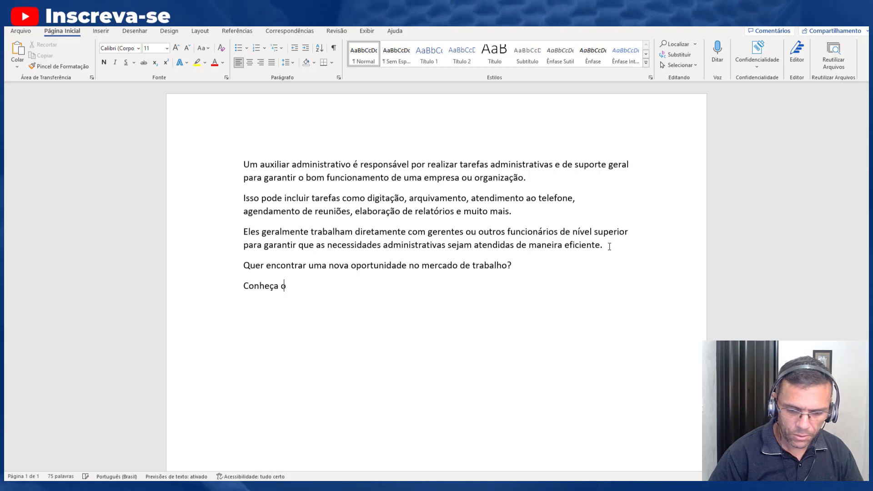
text( Curso de Auxiliar administ)
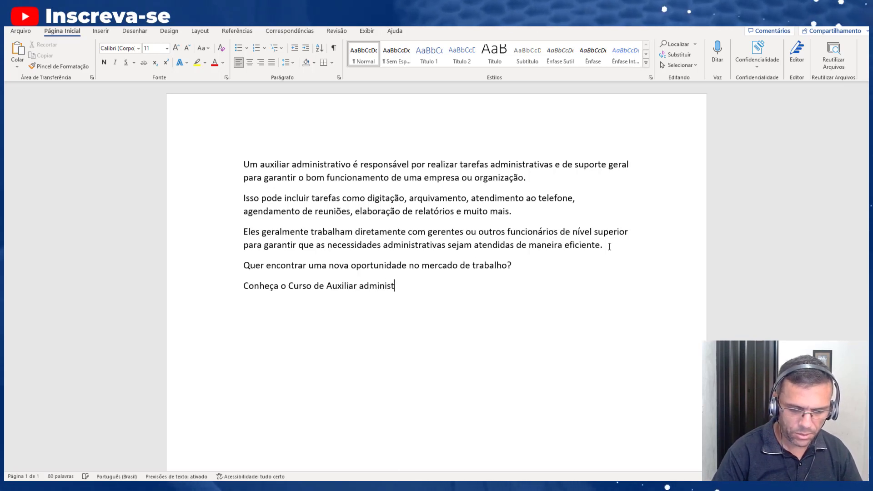
text(rativo)
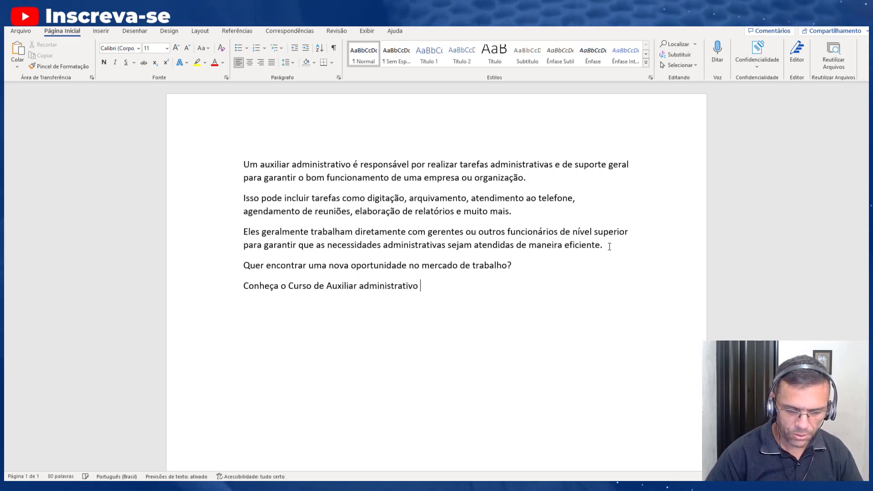
text( do Portam Jo)
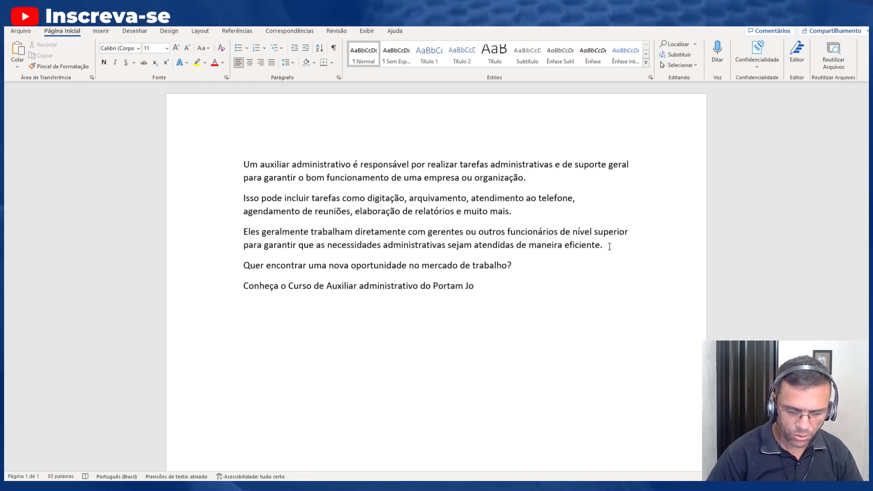
text(vem empreende)
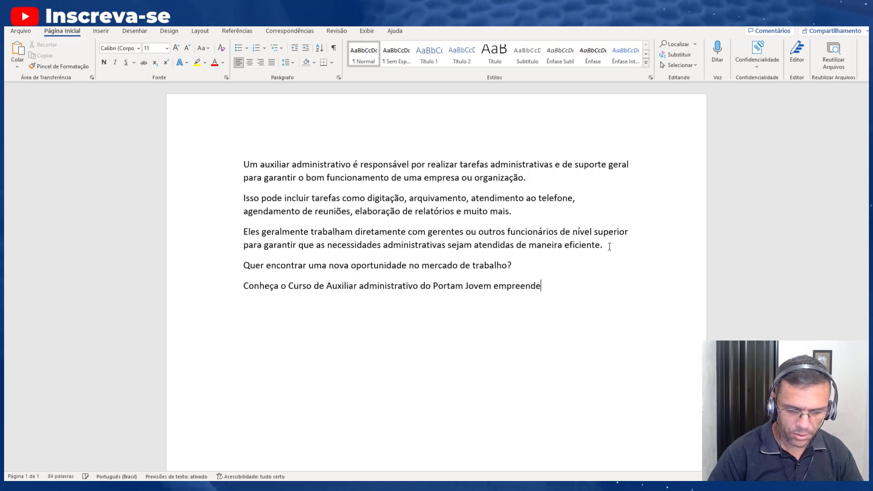
text(dor)
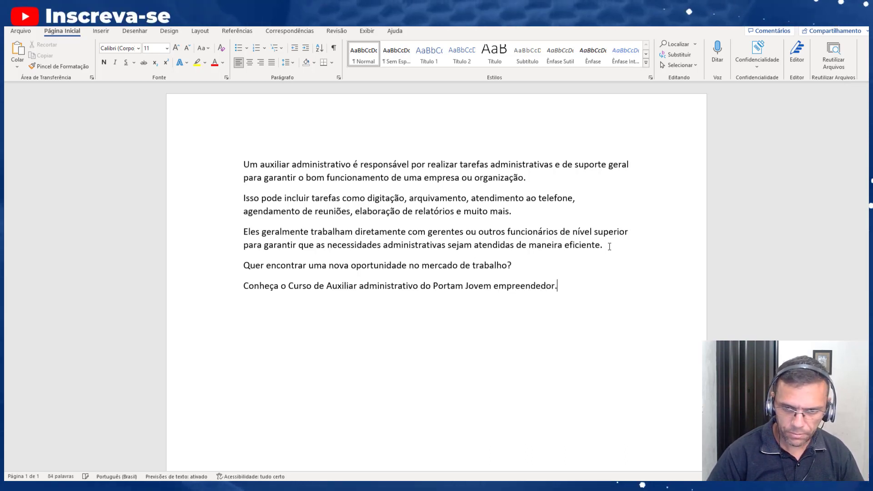
text(.)
Add the closing line "Deixei o site Oficial na descrição abaixo do Vídeo" as a new paragraph
key(Return)
text(De)
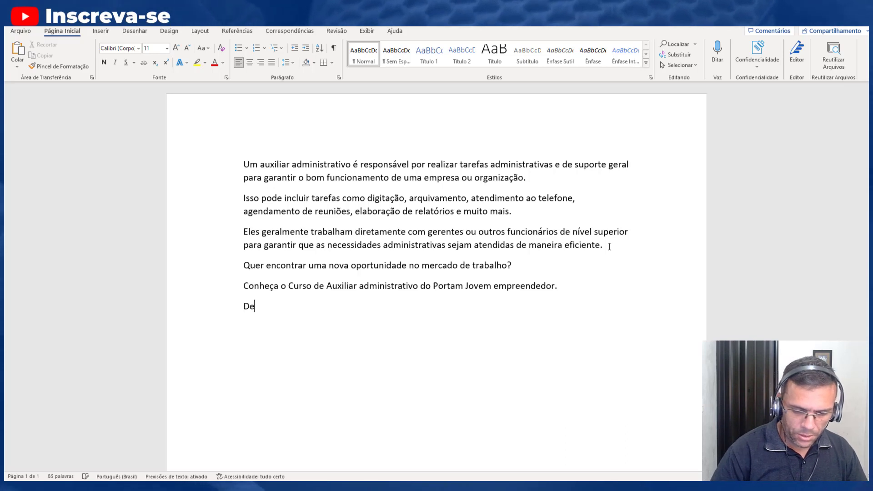
text(ixei o s)
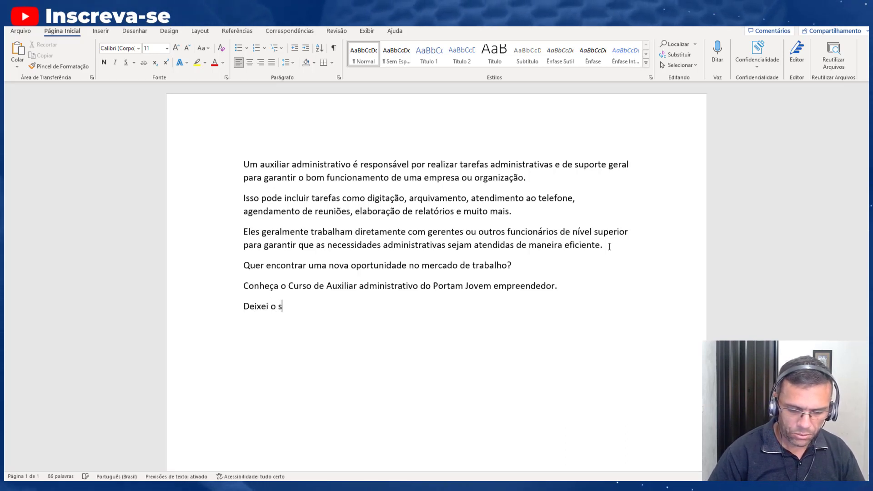
text(ite Ofi)
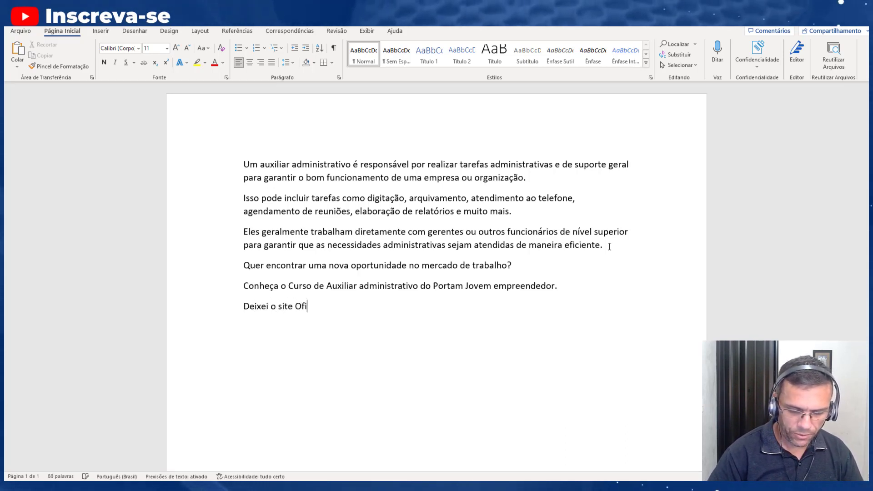
text(cial na)
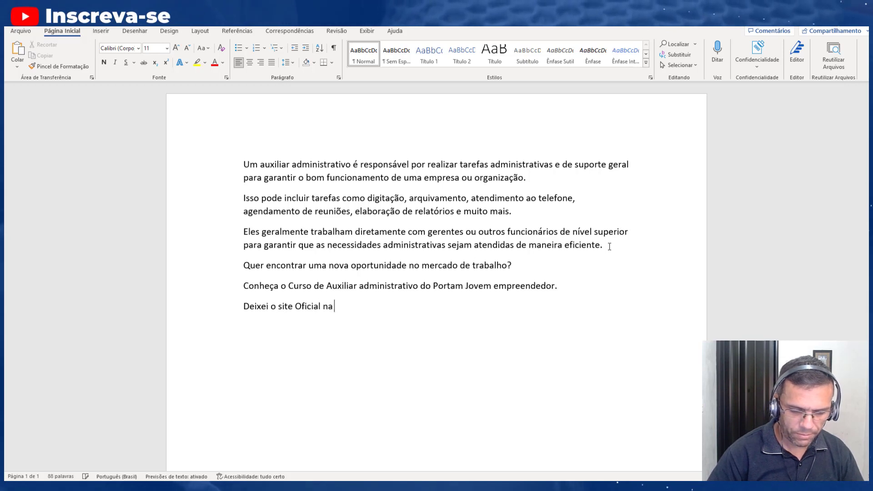
text( descriç)
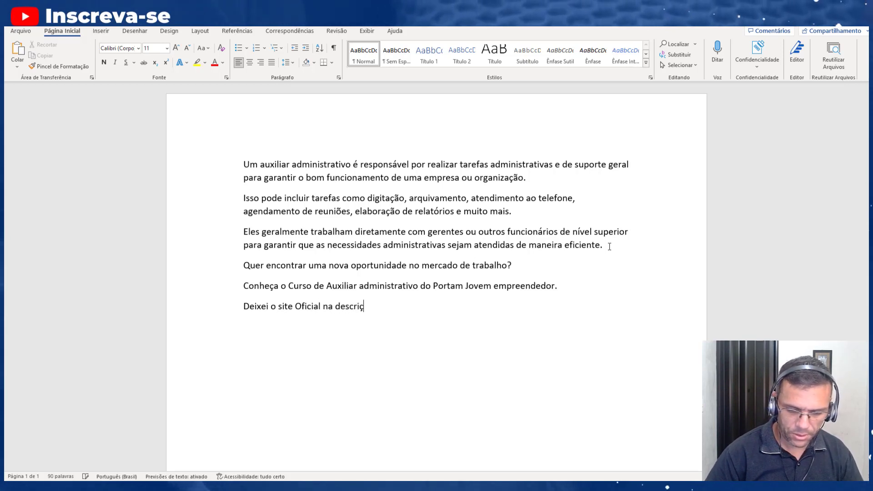
text(ão abai)
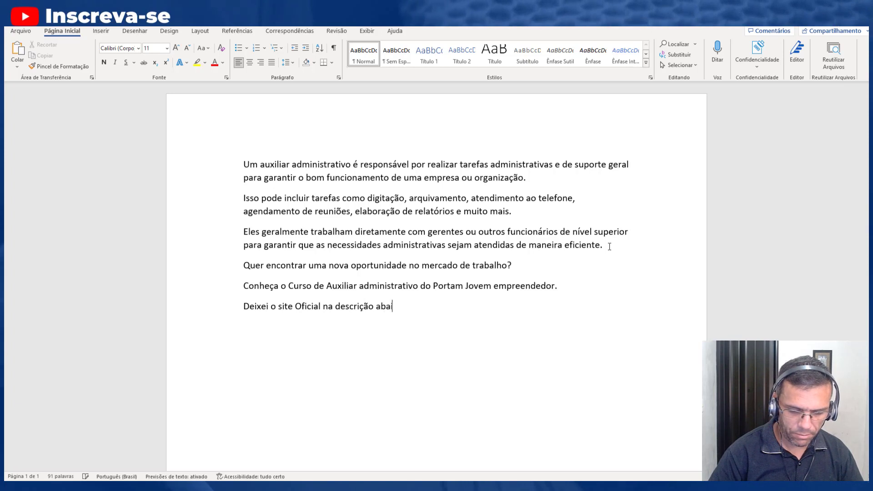
text(xo do V)
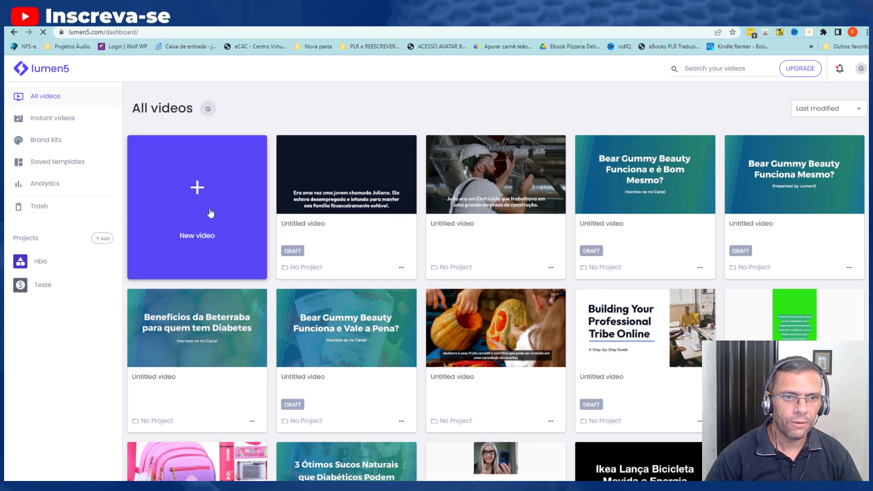
Create a new Lumen5 video from the recently used Origin template in 16:9 format
click(230, 207)
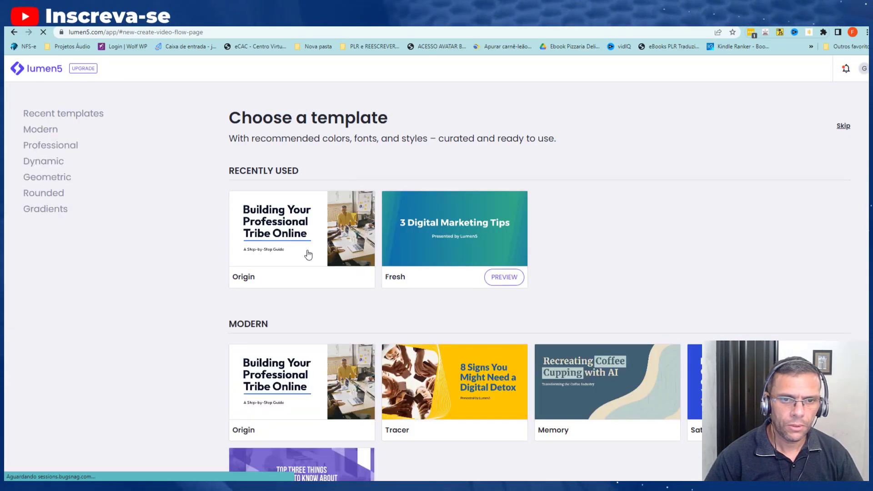
click(309, 252)
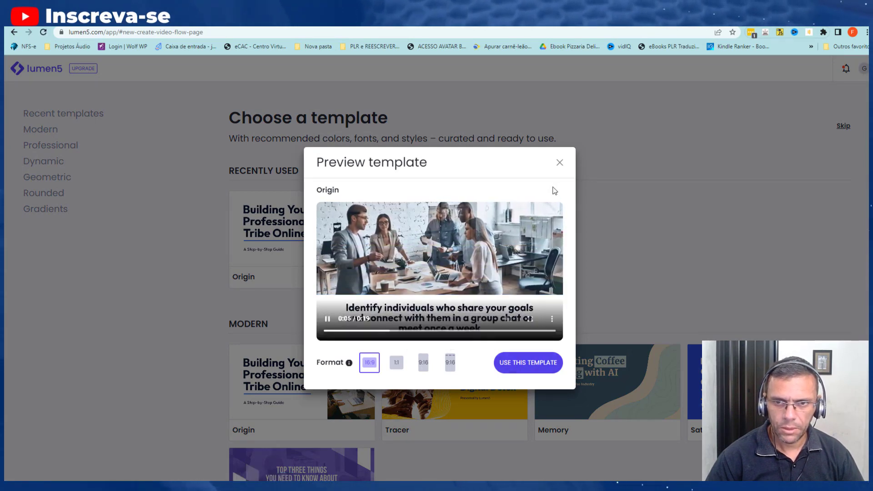
click(560, 162)
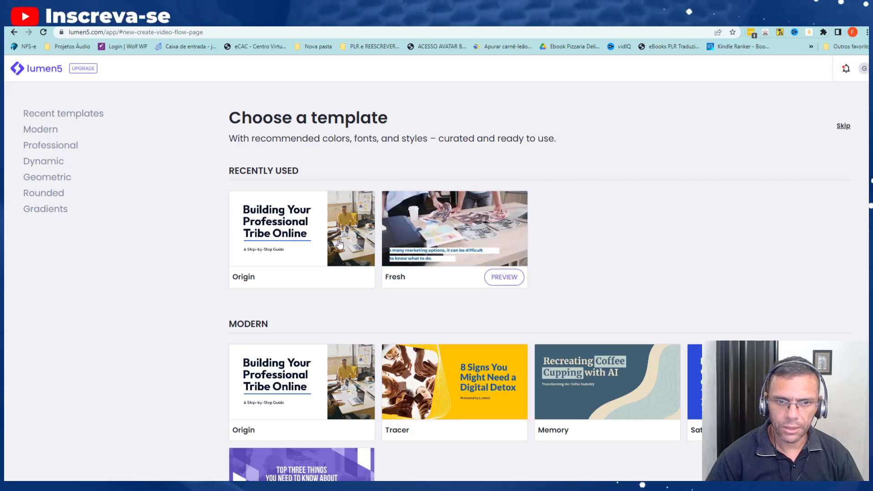
click(352, 277)
click(522, 363)
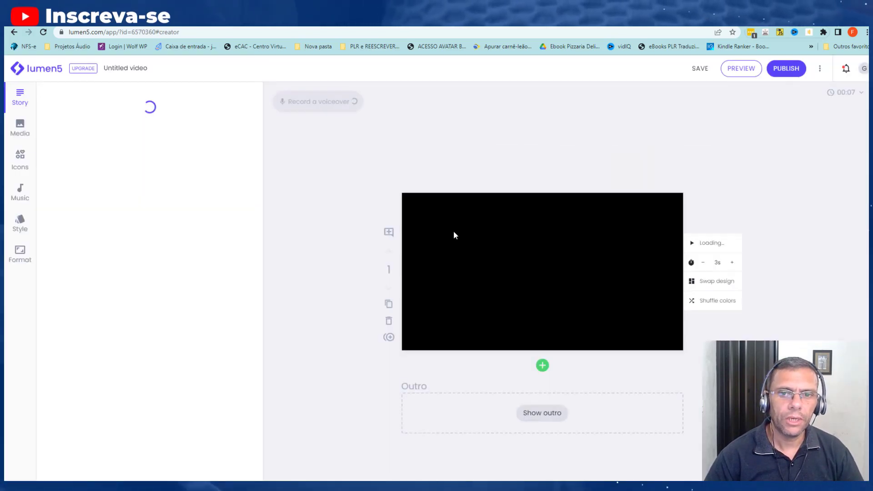
Look over the auxiliar administrativo courses on Hotmart and the "Roteiro Review: Curso online" script in Word
click(350, 176)
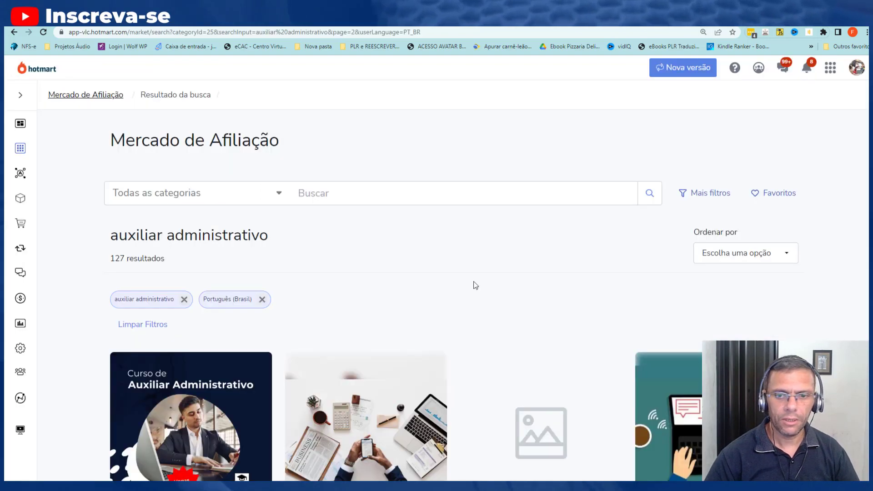
scroll(474, 287, down, 10)
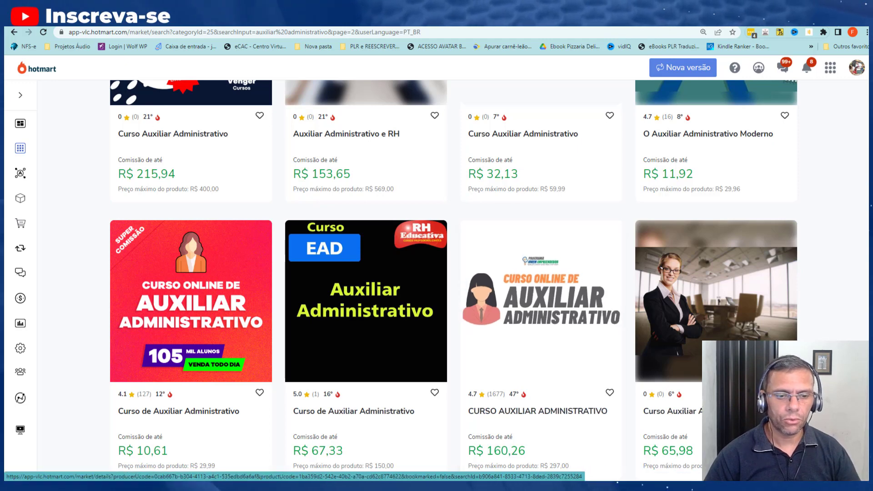
click(248, 448)
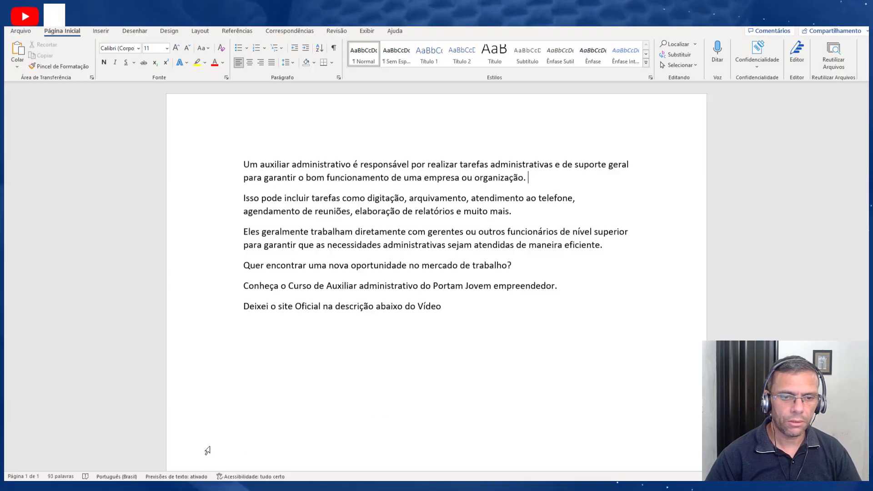
click(166, 451)
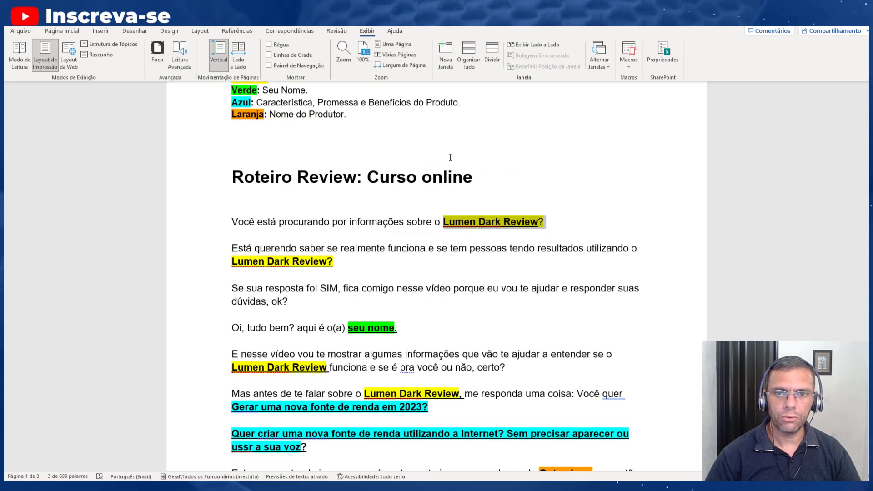
scroll(459, 318, down, 8)
scroll(465, 298, down, 3)
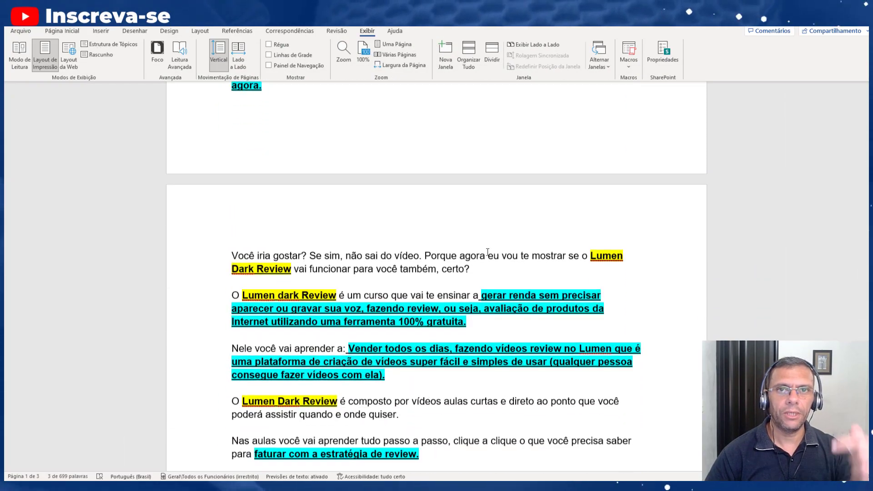
scroll(455, 245, up, 2)
scroll(455, 245, up, 4)
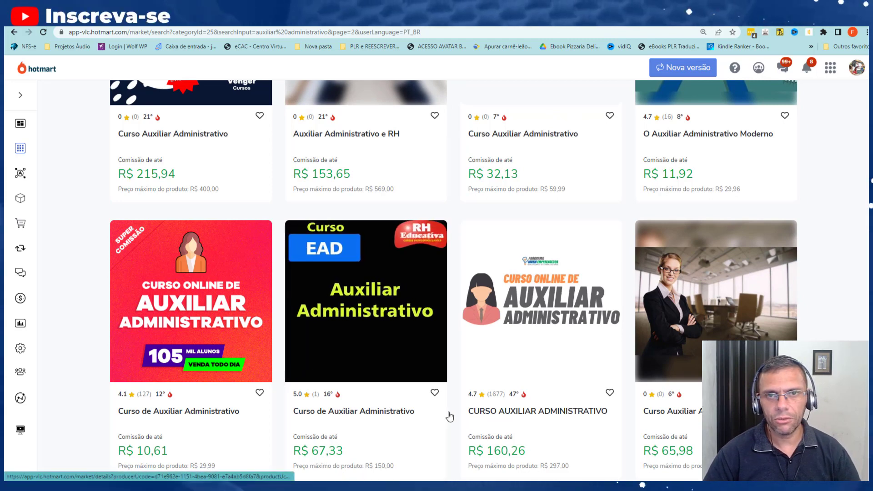
Copy the phrase "O que faz um auxiliar administrativo" from the prompt in ChatGPT and return to the Lumen5 video
mouse_move(215, 486)
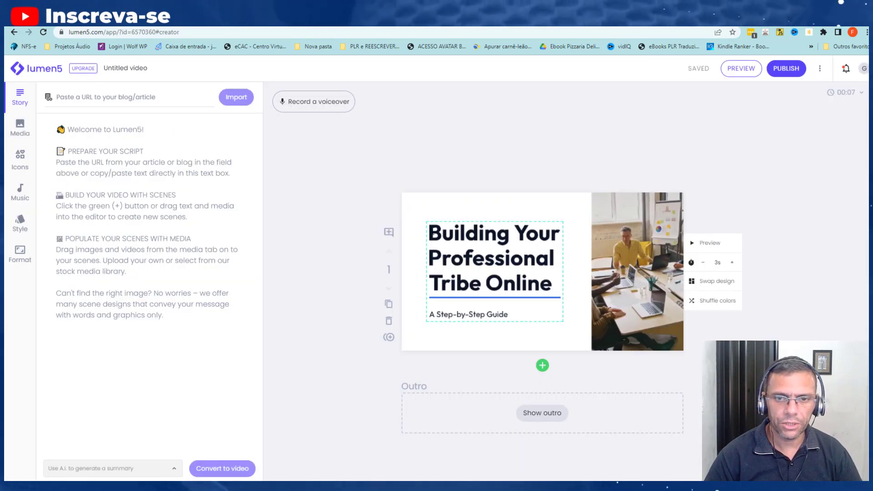
click(430, 232)
drag(430, 232, 555, 284)
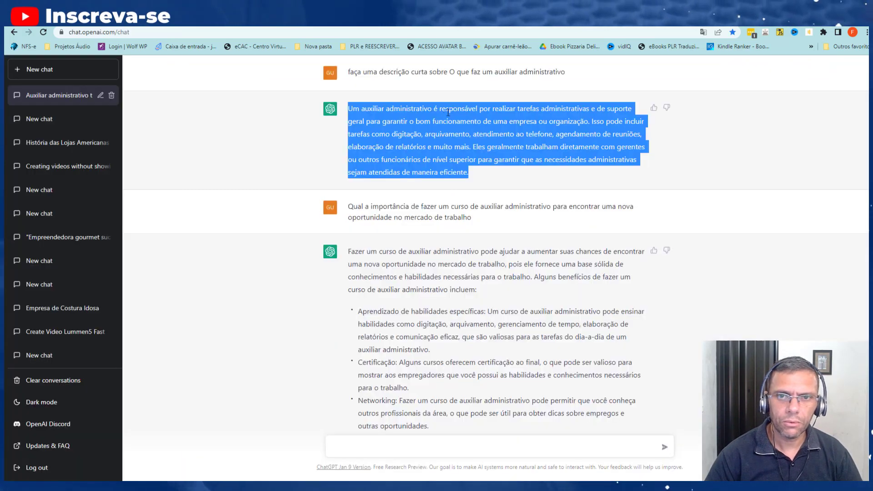
drag(452, 72, 565, 74)
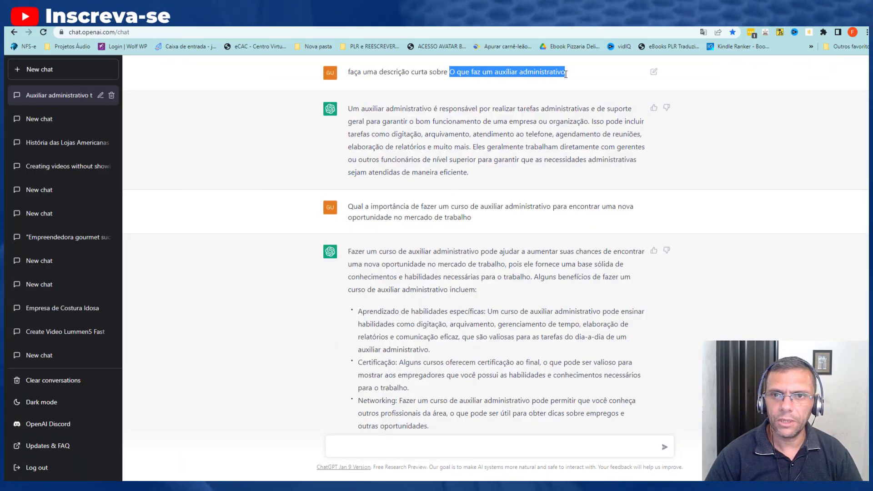
right_click(558, 72)
click(586, 79)
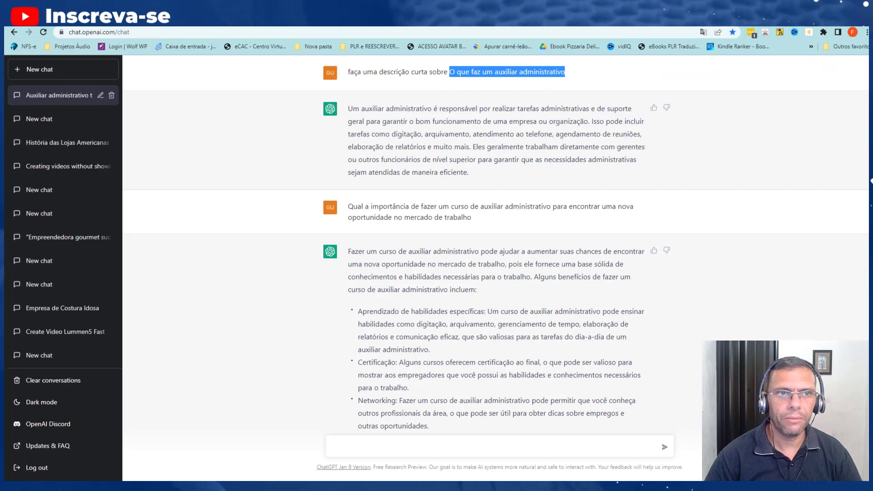
key(ctrl+Tab)
click(486, 253)
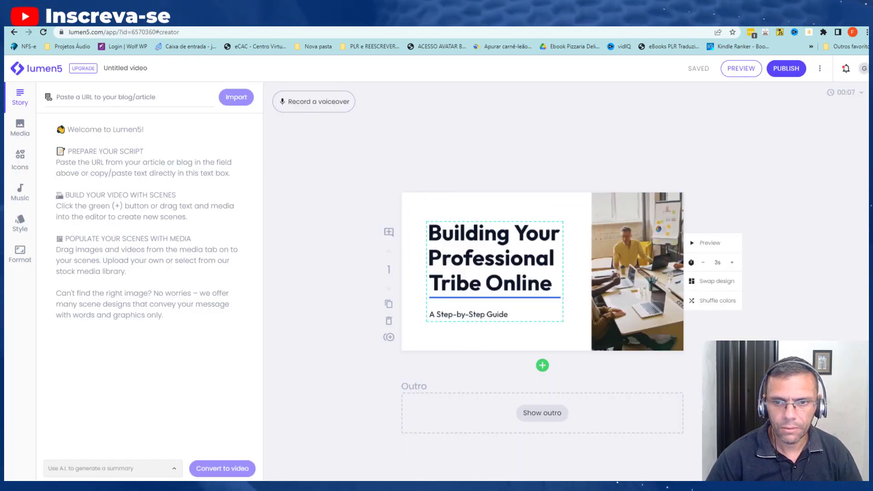
Replace the title of the first scene with "O que faz um auxiliar Administrativo?"
click(530, 263)
drag(552, 284, 420, 223)
text(O)
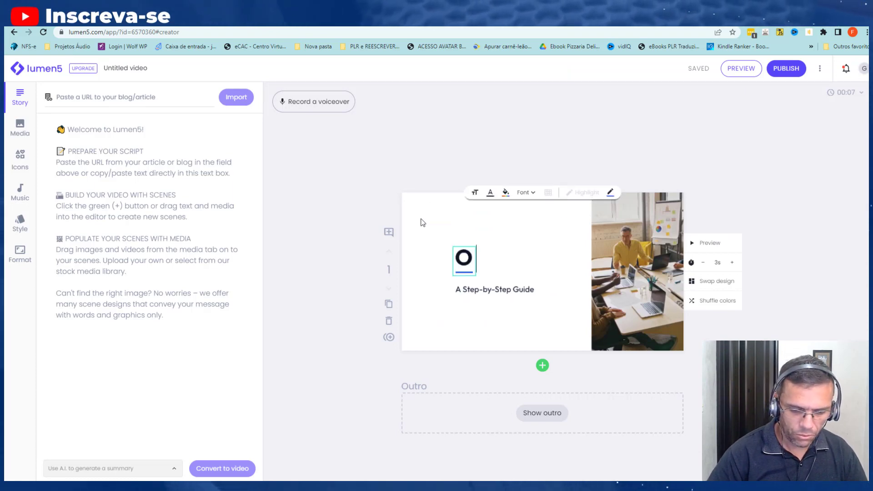
text( que faz)
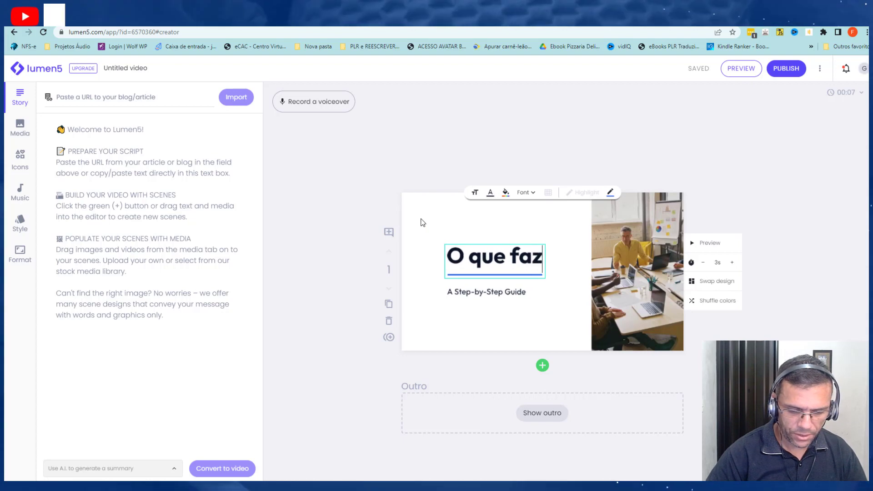
text( um au)
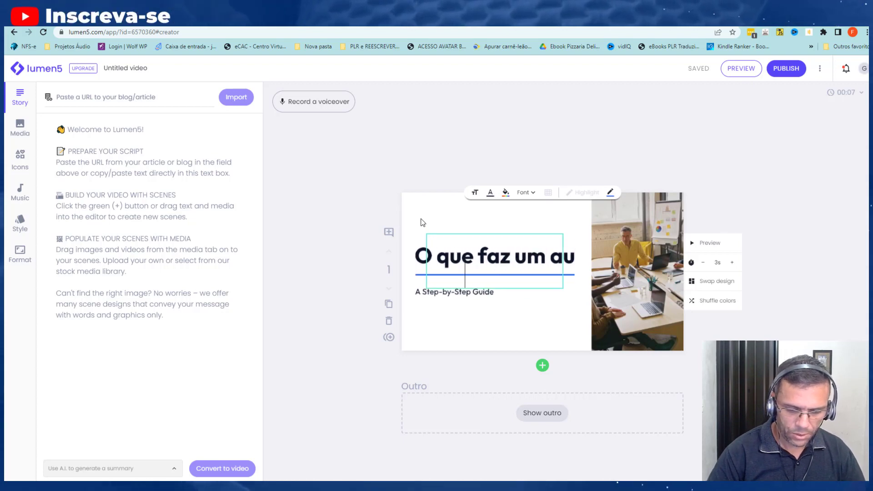
text(xiliar Ad)
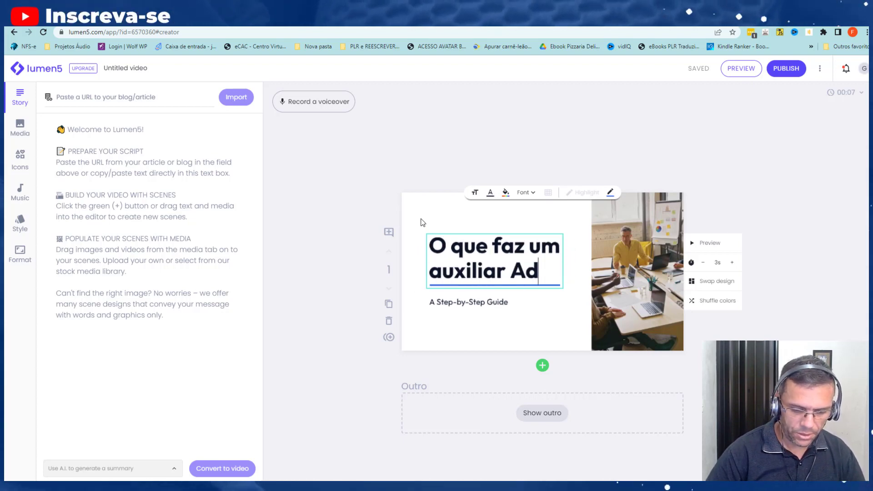
text(ministra)
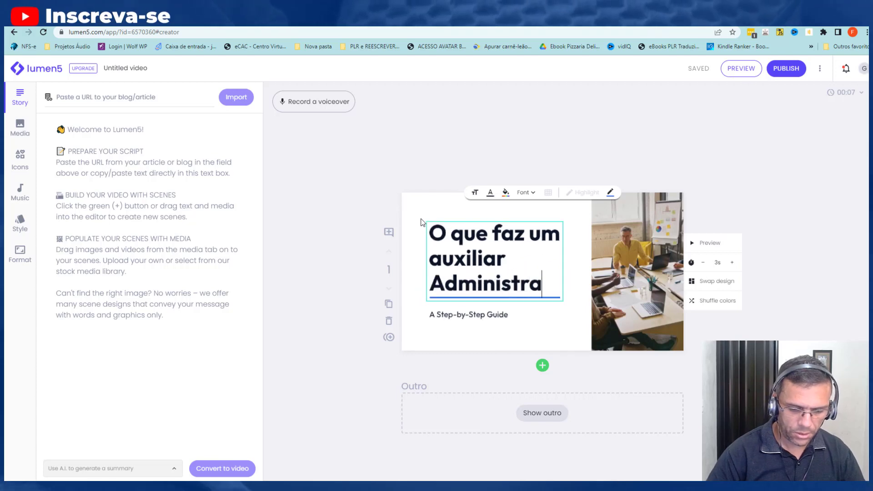
text(tivo)
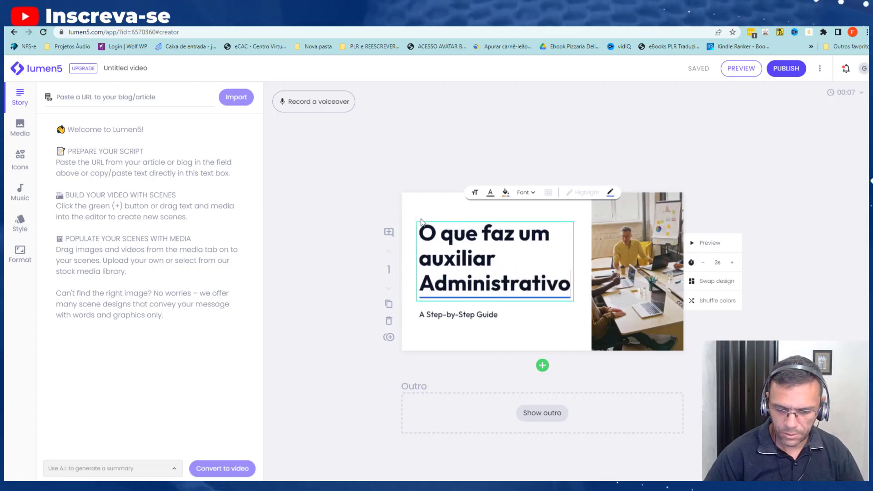
text(?)
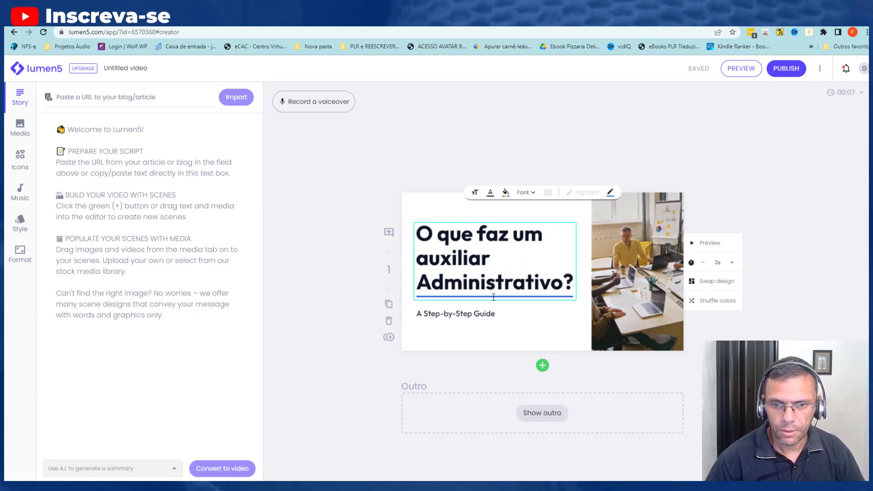
Replace the first scene's subtitle with "Inscreva-se no Canal"
click(487, 314)
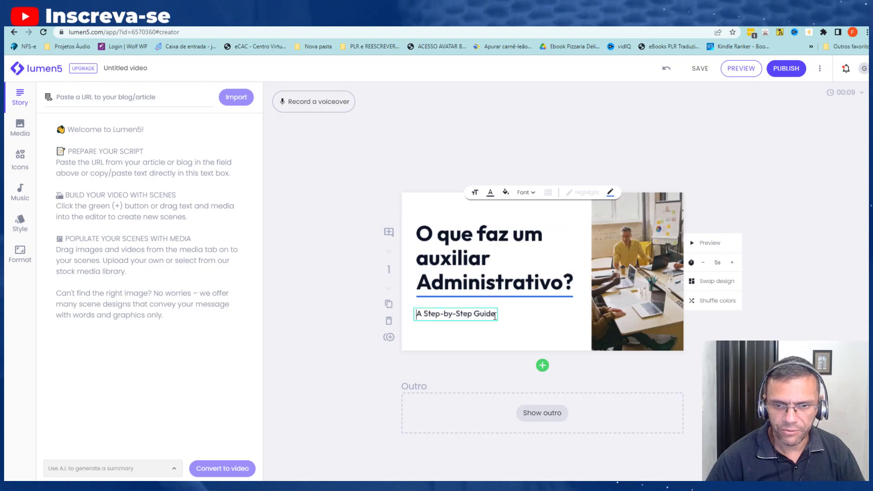
drag(495, 316, 420, 315)
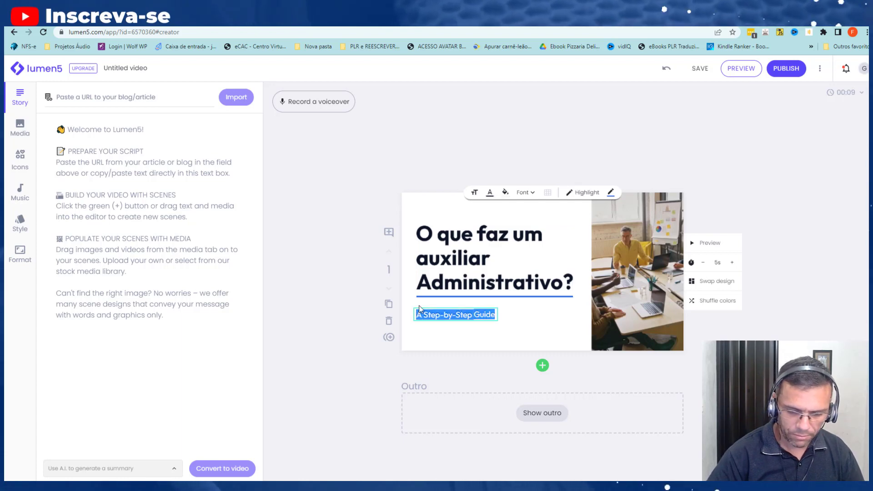
text(Inscreva)
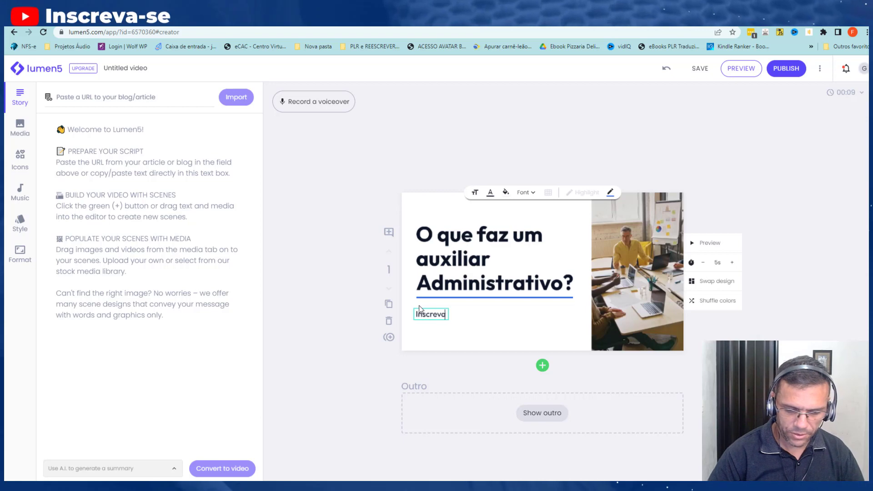
text(-se no Canal)
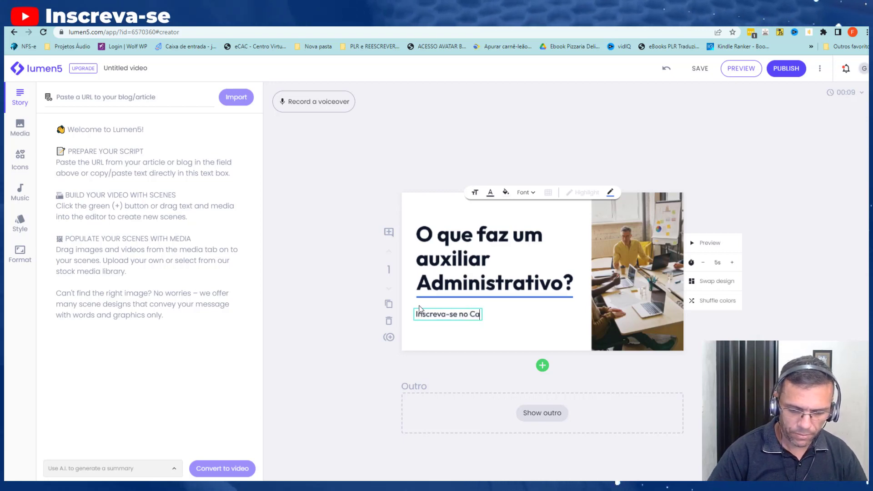
click(350, 248)
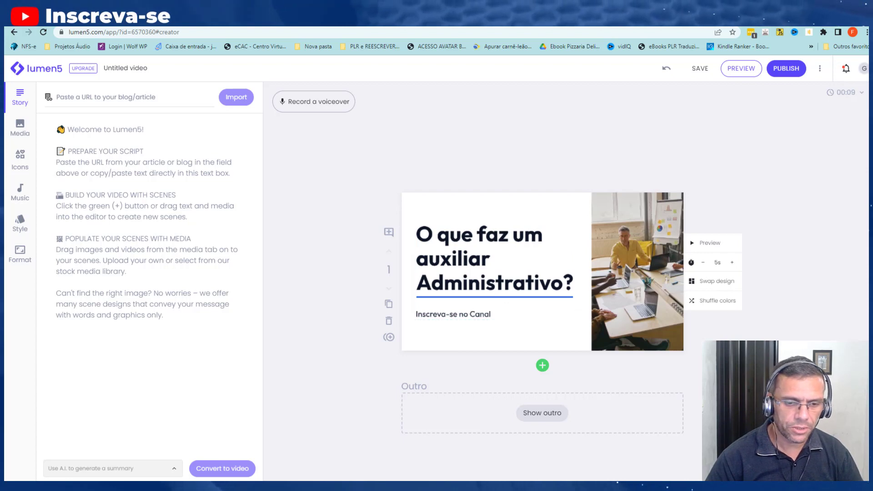
Add a second scene using the text-based media design with a full-frame city skyline and overlaid text
mouse_move(214, 487)
click(257, 456)
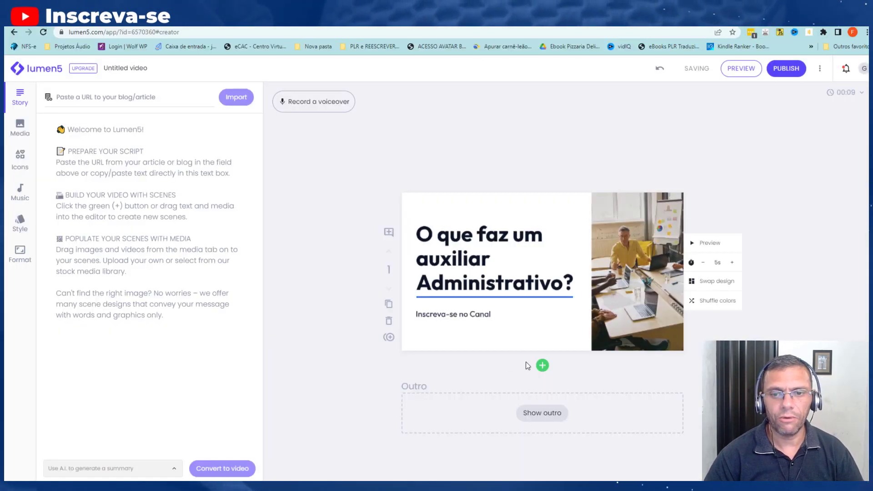
scroll(521, 331, down, 1)
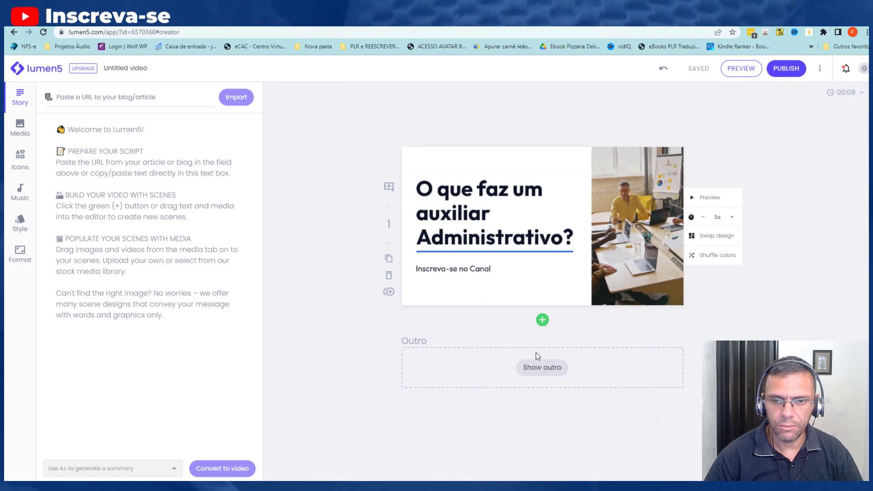
click(544, 325)
scroll(527, 416, down, 4)
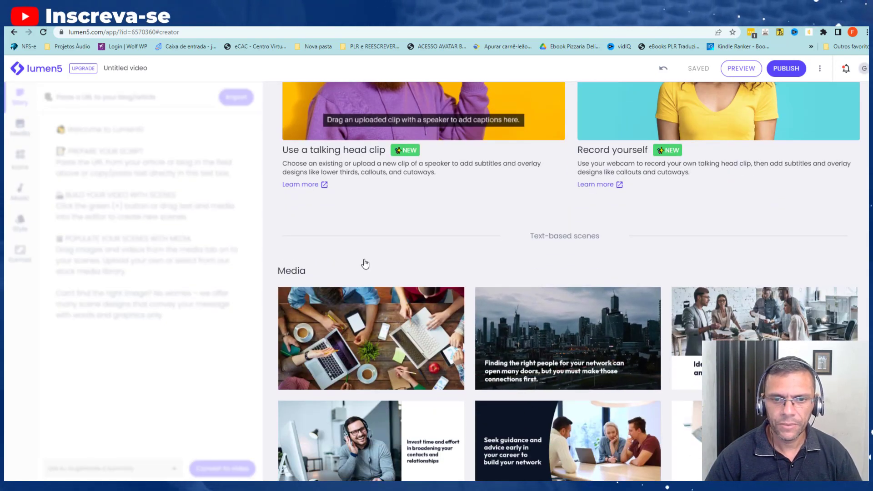
click(430, 242)
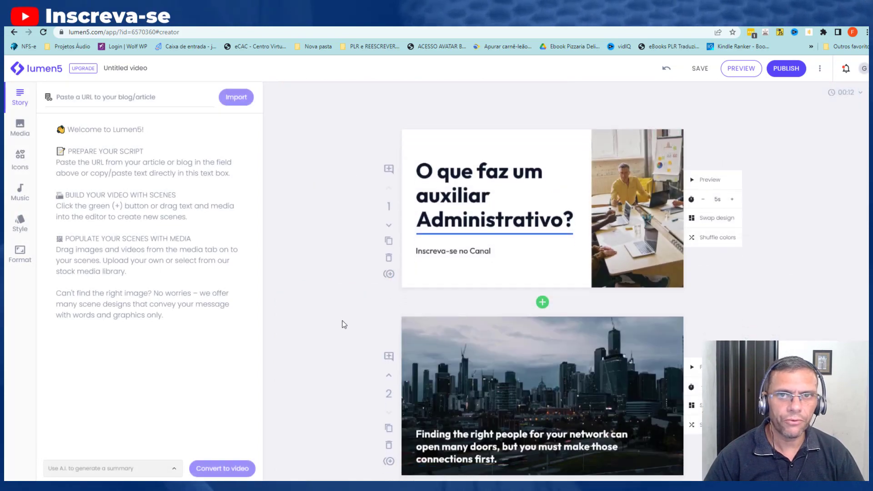
Duplicate the city skyline scene five times so the video has seven scenes
scroll(336, 304, down, 2)
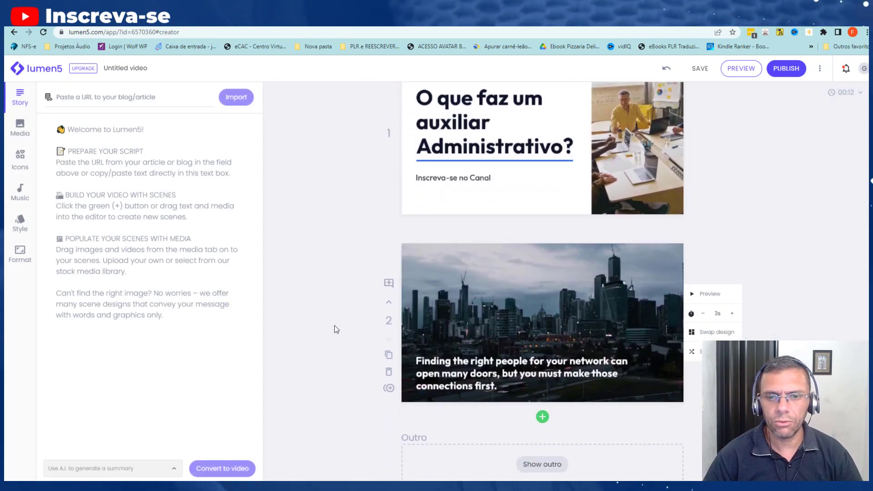
scroll(334, 325, down, 2)
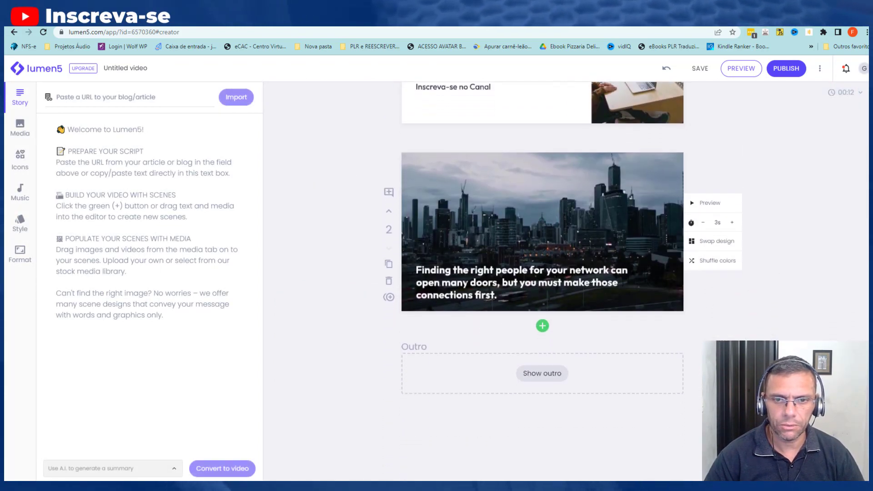
click(389, 266)
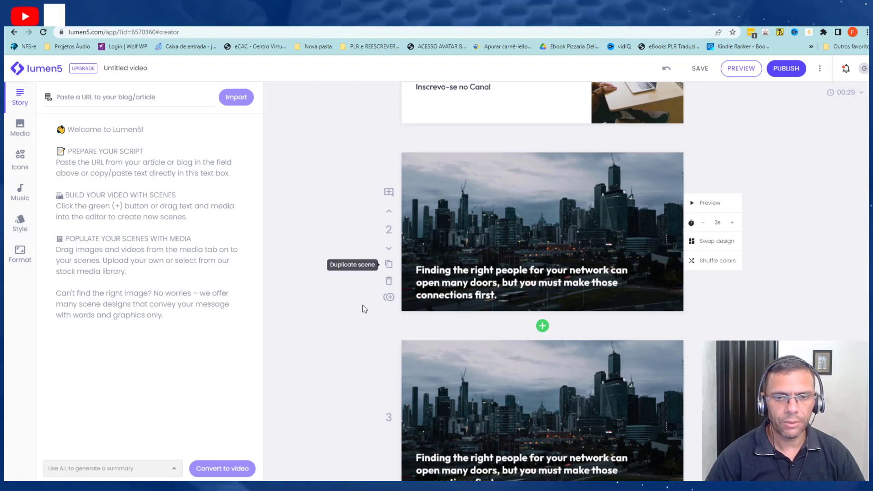
click(389, 264)
scroll(364, 314, down, 8)
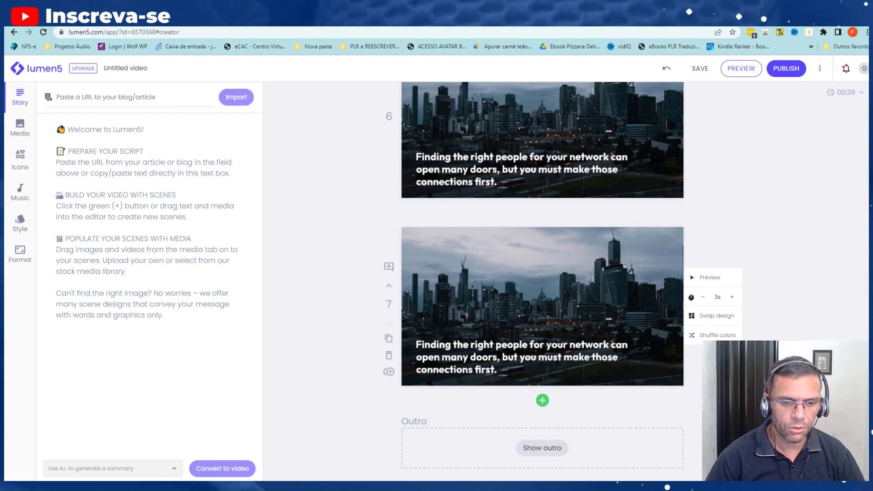
Replace scene 2's text with the Word script's first paragraph, "Um auxiliar administrativo é responsável por realizar tarefas administrativas...", copied from Documento1
click(266, 450)
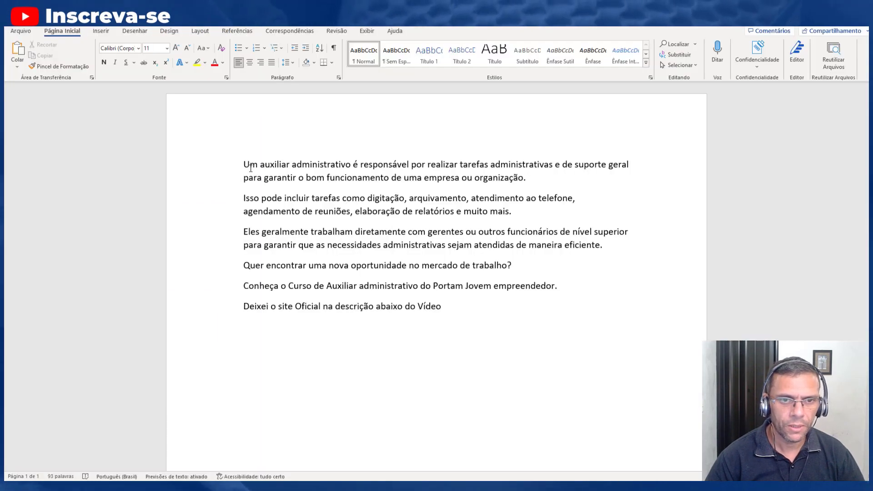
drag(244, 166, 504, 179)
key(ctrl+c)
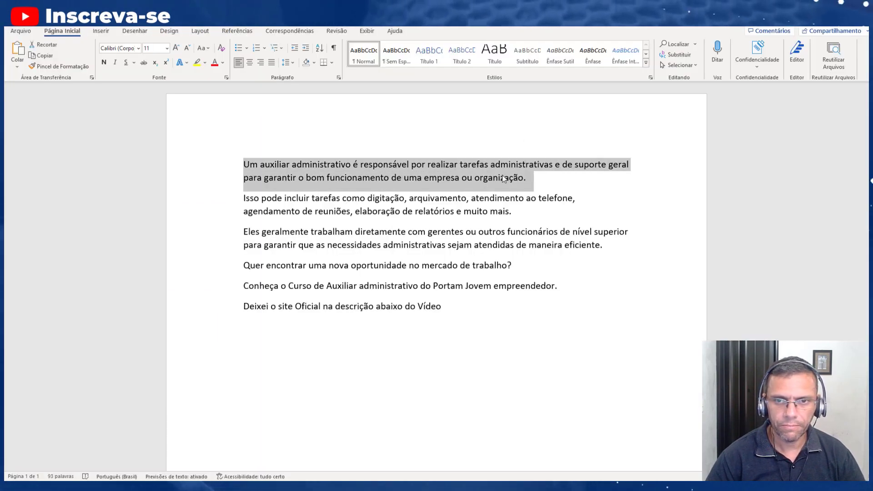
right_click(504, 179)
click(532, 221)
key(alt+Tab)
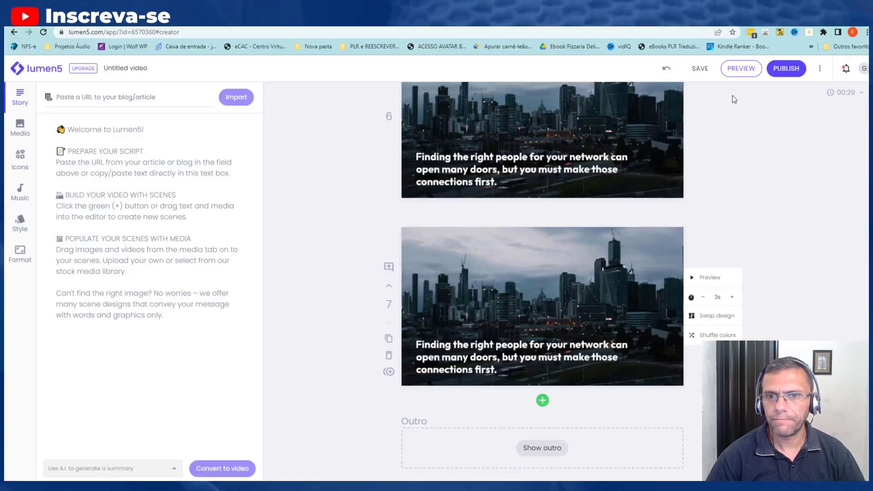
scroll(486, 219, up, 20)
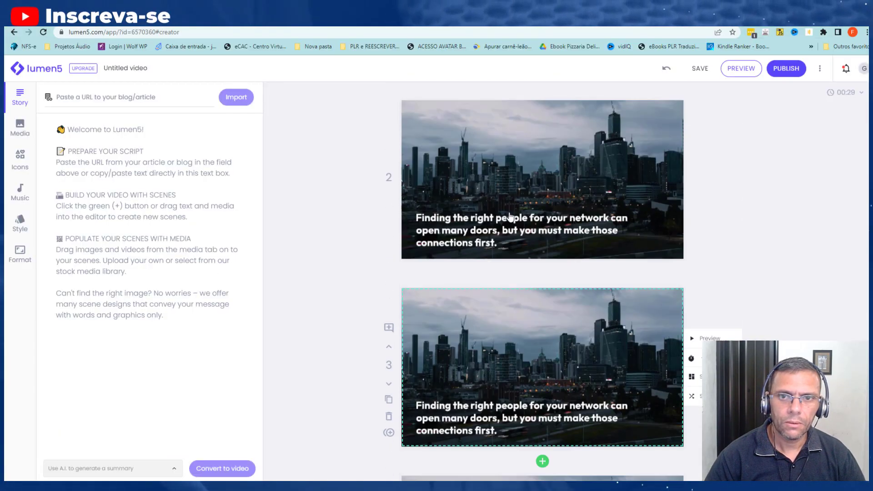
scroll(509, 214, down, 2)
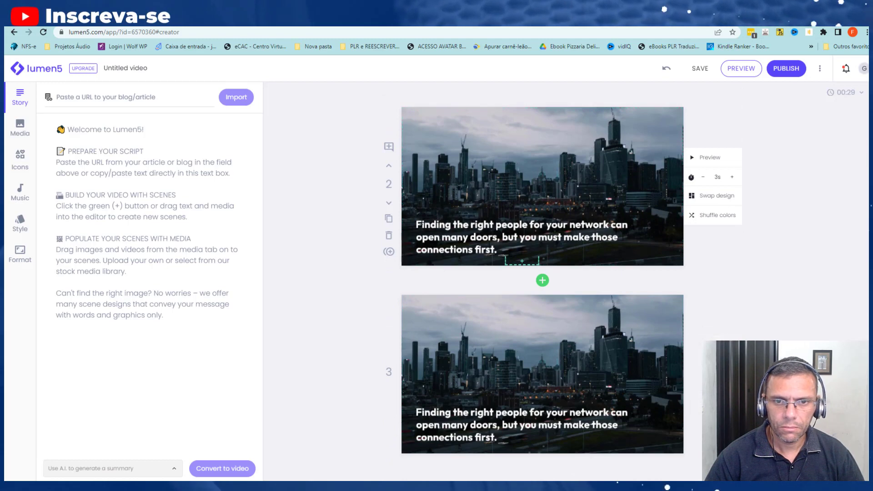
triple_click(417, 226)
key(ctrl+v)
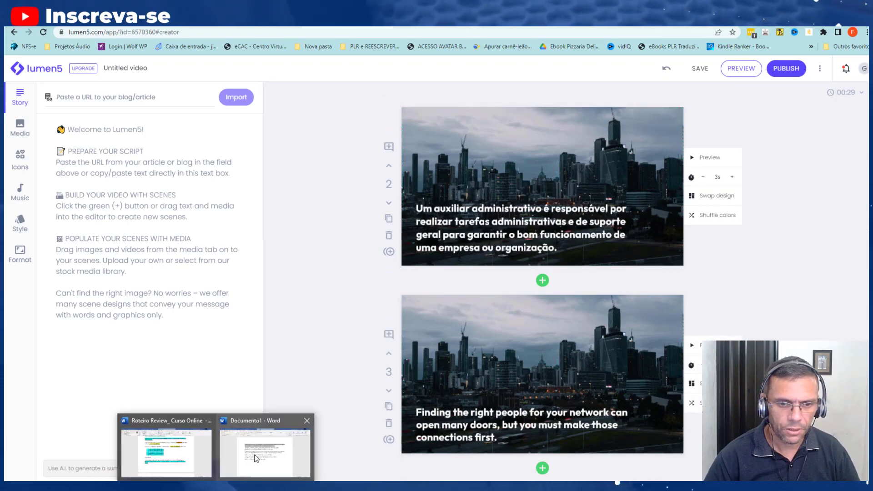
Replace scene 3's text with the Word script's second paragraph, "Isso pode incluir tarefas como digitação, arquivamento...", copied from Documento1
click(264, 455)
drag(244, 198, 537, 211)
key(ctrl+c)
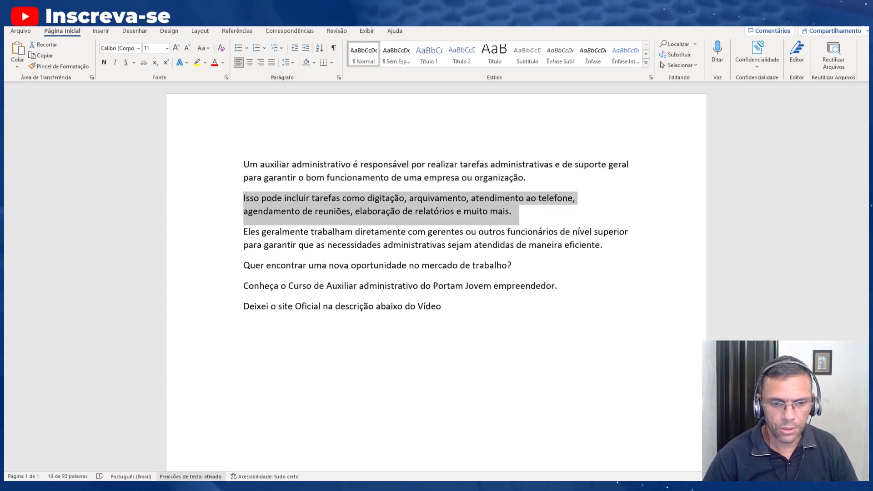
click(214, 487)
click(182, 454)
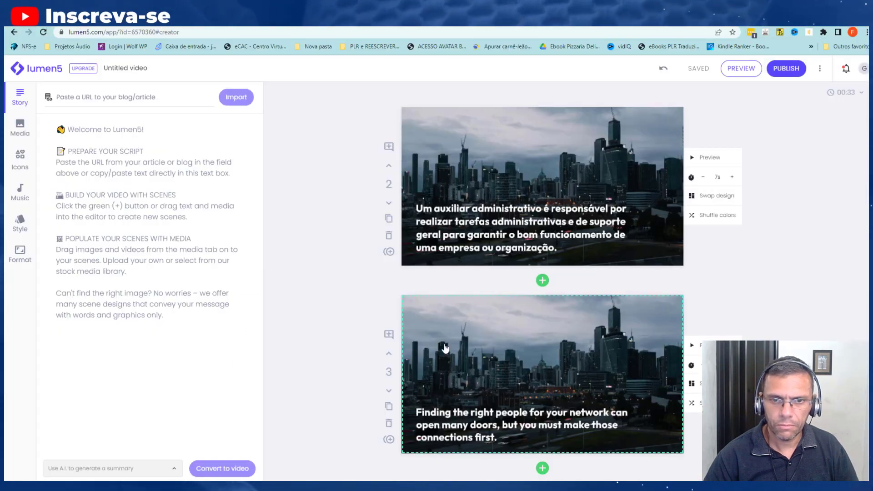
scroll(443, 360, down, 2)
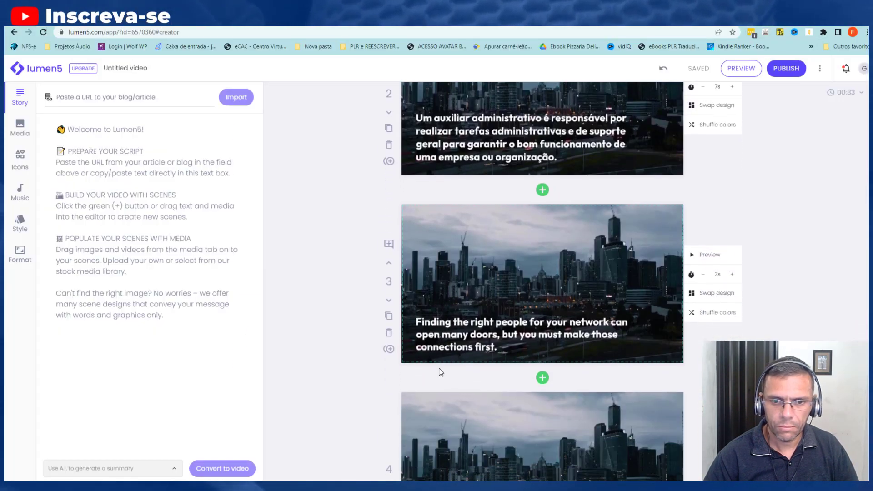
click(419, 322)
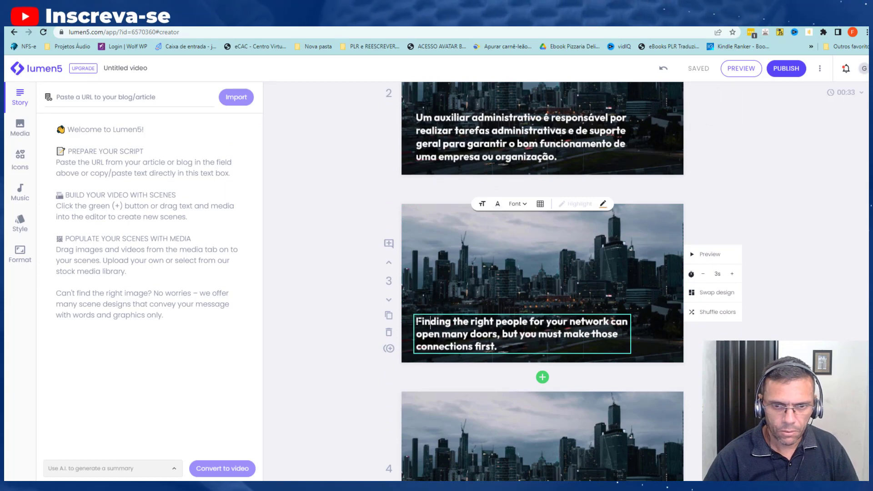
drag(416, 321, 500, 347)
click(500, 347)
drag(417, 322, 501, 347)
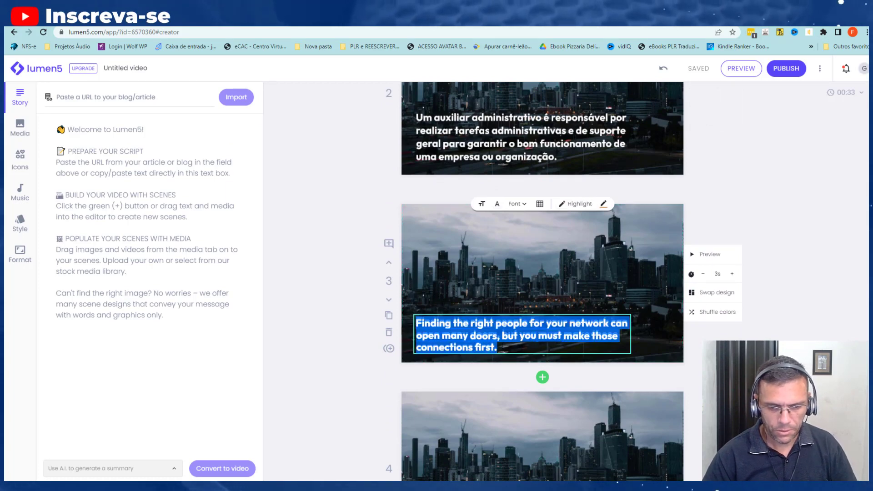
key(ctrl+v)
Replace scene 4's text with the script's third paragraph, "Eles geralmente trabalham diretamente com gerentes...", copied from Documento1 in Word
mouse_move(216, 487)
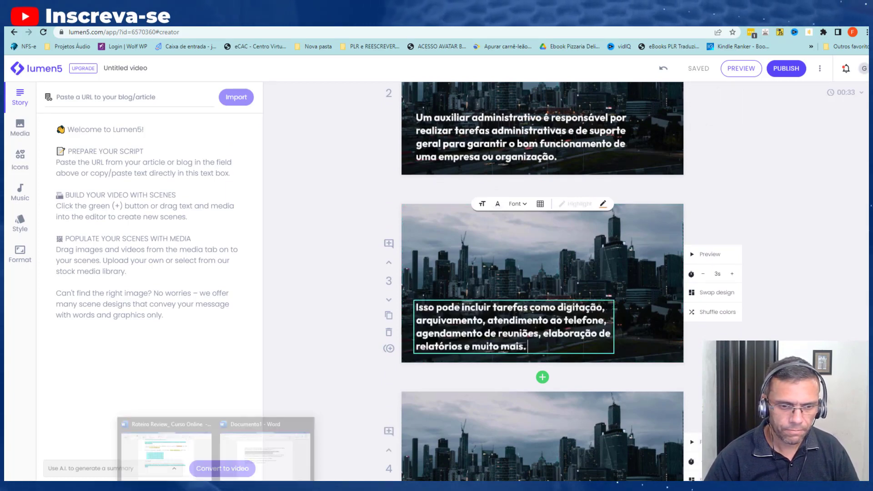
click(265, 452)
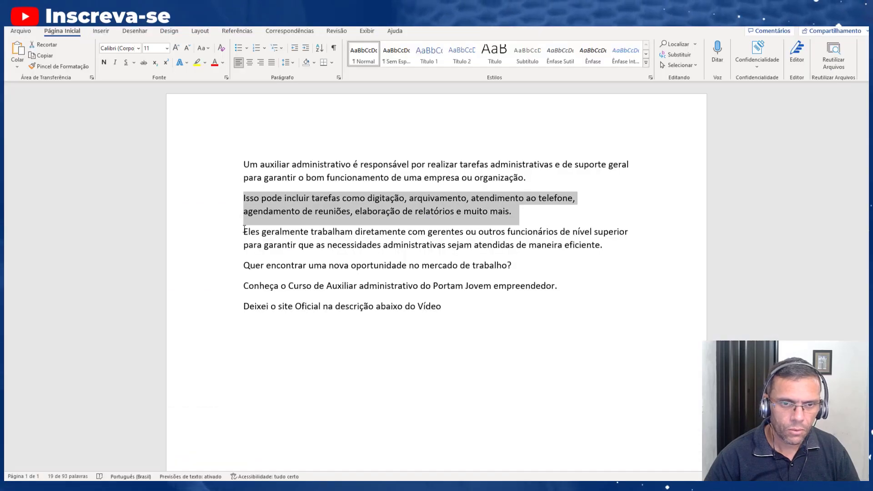
drag(244, 229, 608, 247)
key(ctrl+c)
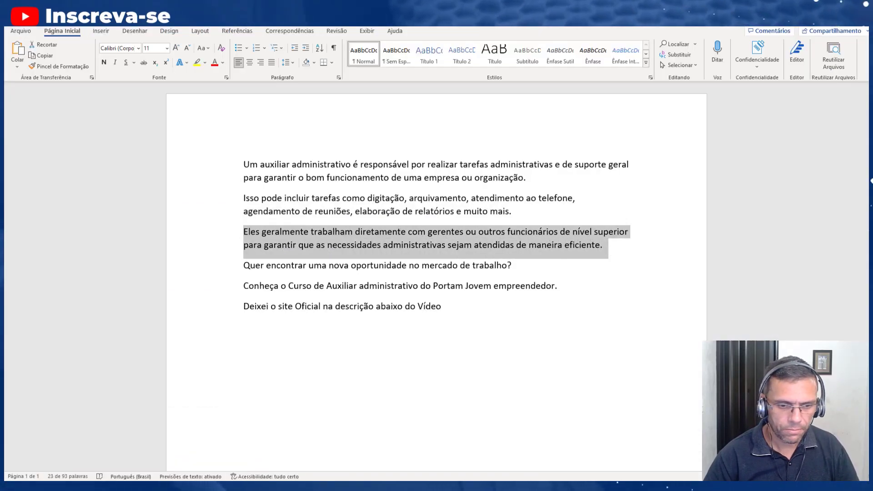
click(196, 449)
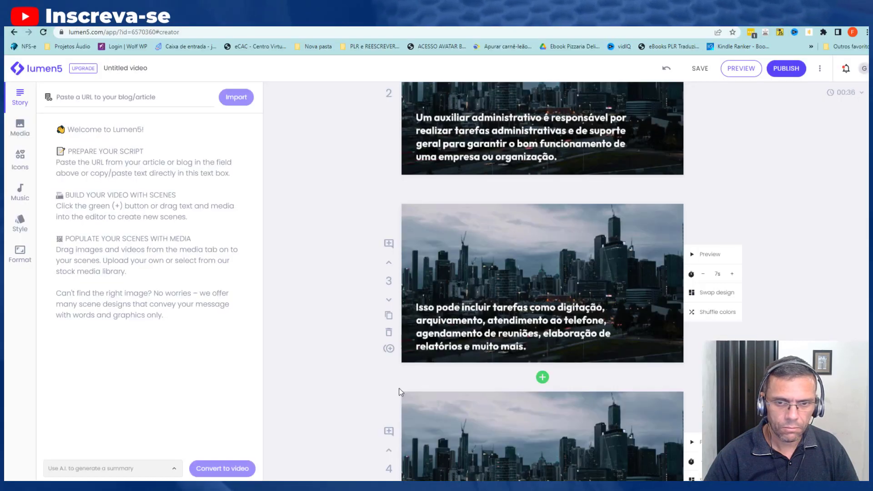
scroll(433, 370, down, 4)
click(416, 328)
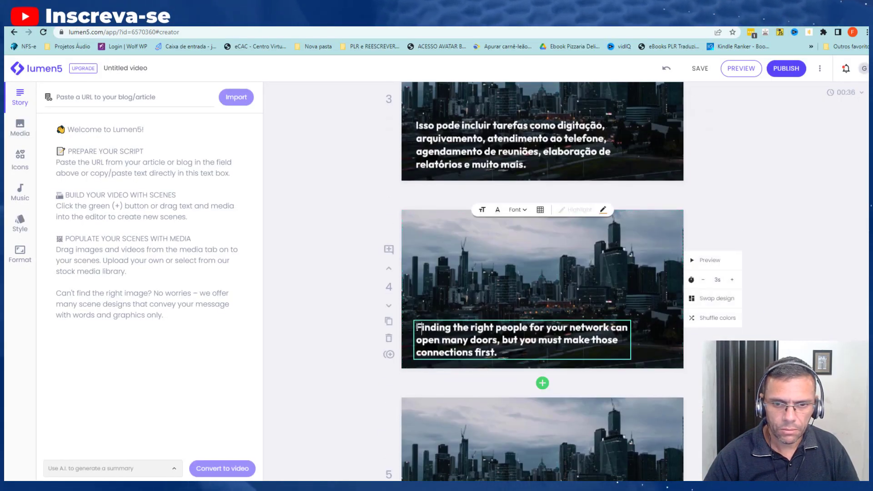
drag(416, 329, 508, 350)
key(ctrl+v)
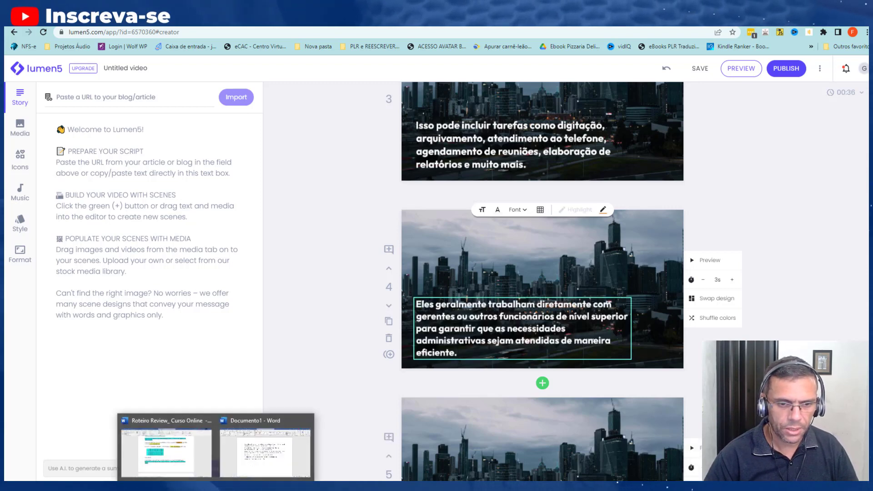
Copy "Quer encontrar uma nova oportunidade no mercado de trabalho?" from Documento1 in Word and replace scene 5's text in Lumen5 with it
click(259, 453)
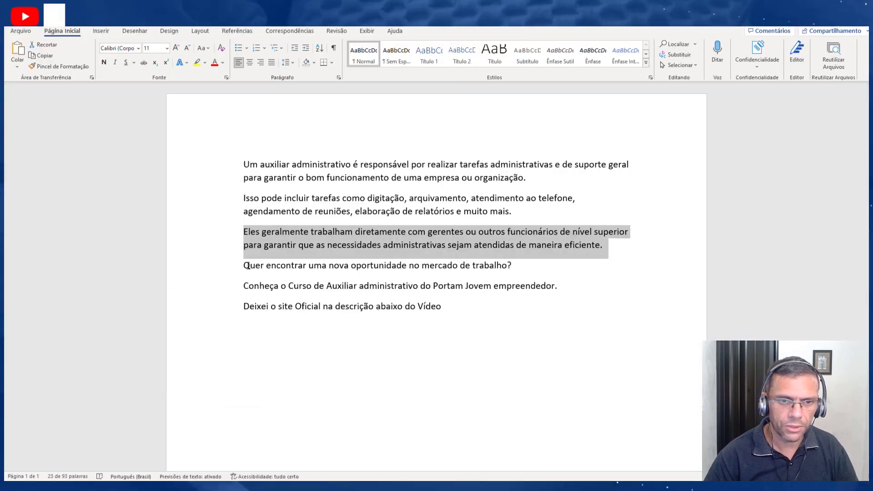
drag(244, 266, 513, 268)
key(ctrl+c)
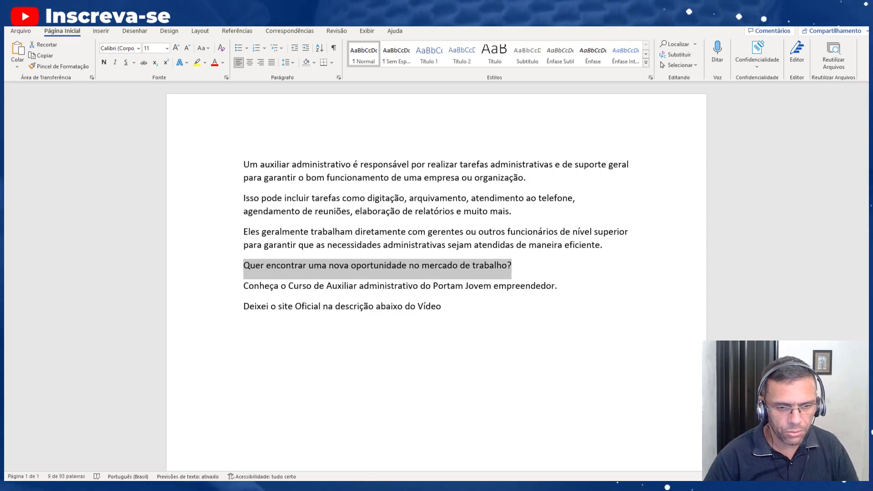
key(alt+Tab)
scroll(466, 366, down, 5)
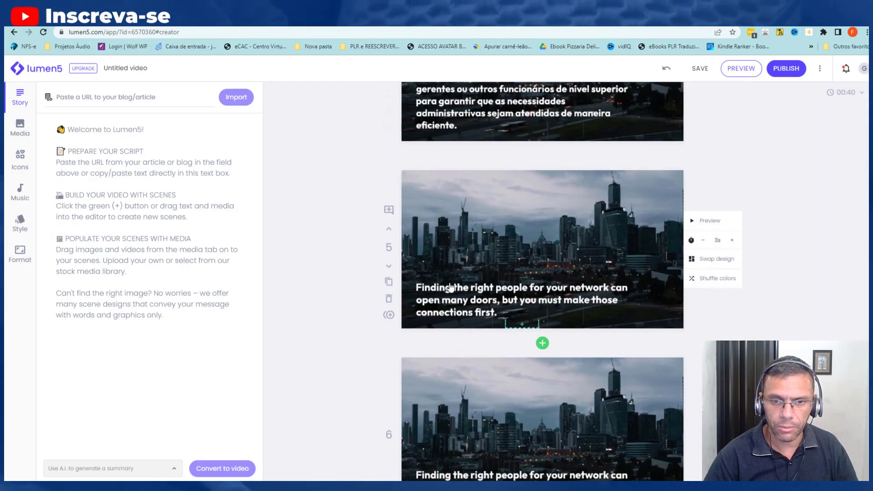
click(522, 324)
click(417, 288)
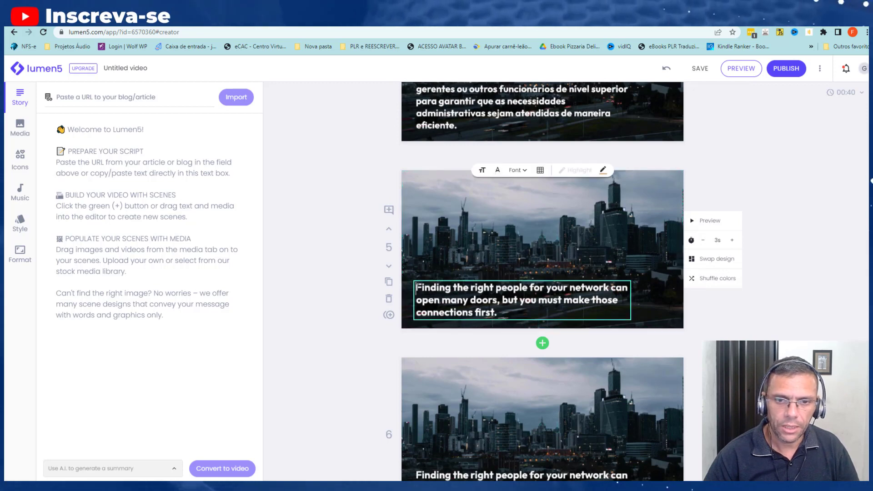
drag(417, 287, 498, 314)
key(ctrl+v)
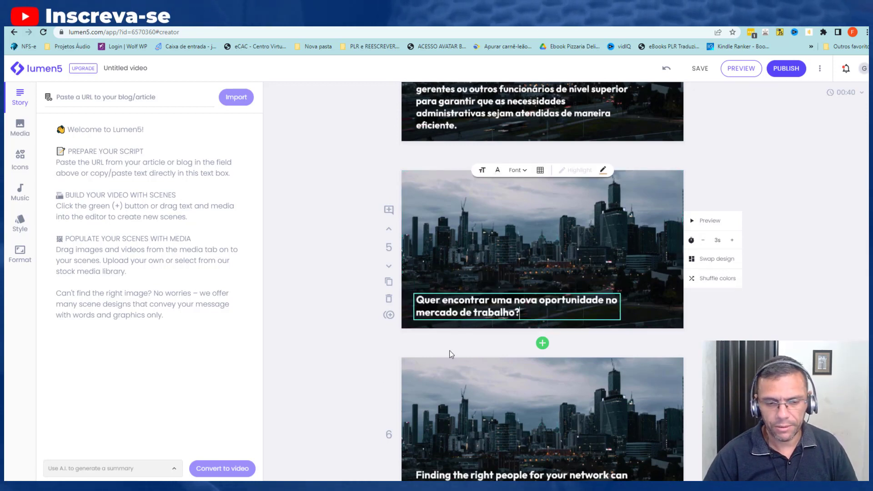
Replace scene 6's text with "Conheça o Curso de Auxiliar administrativo do Portam Jovem empreendedor.", copied from Documento1 in Word
mouse_move(205, 455)
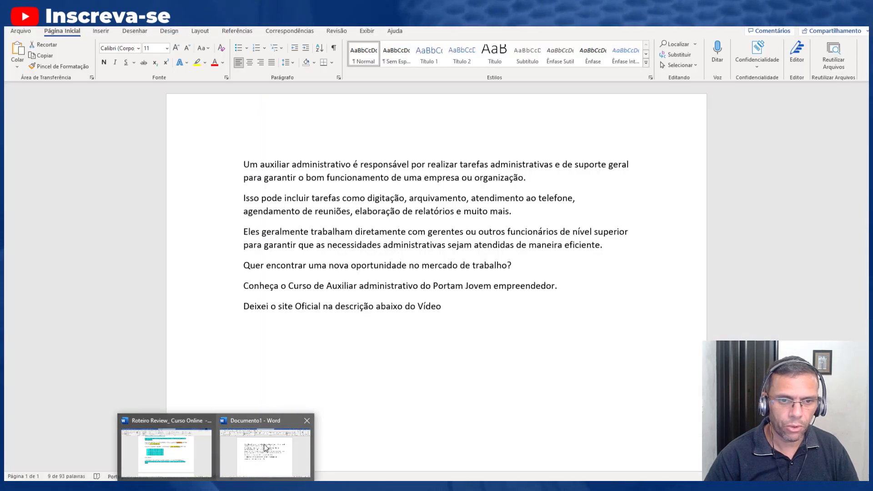
click(265, 448)
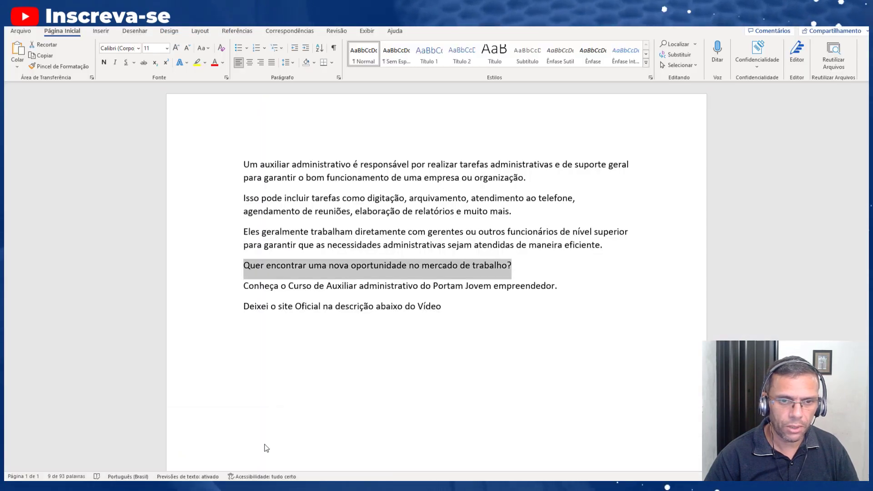
drag(245, 286, 564, 286)
key(ctrl+c)
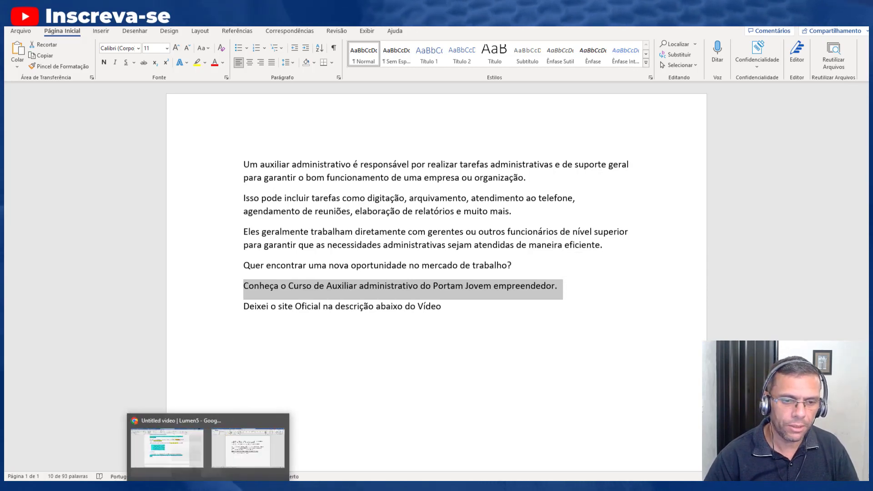
click(237, 486)
scroll(436, 328, down, 4)
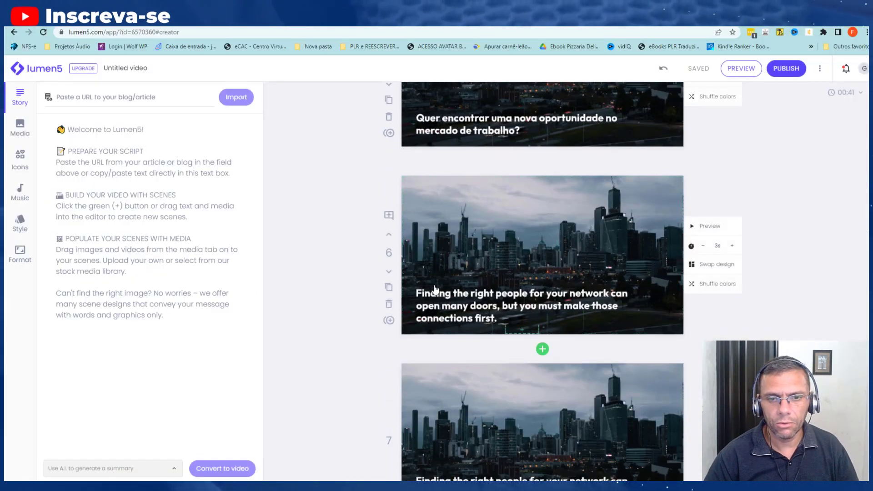
click(423, 293)
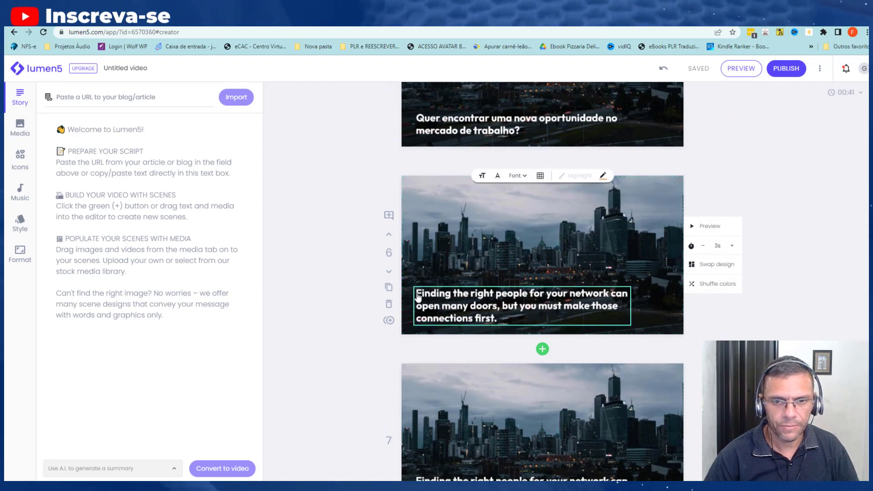
drag(417, 294, 498, 320)
key(ctrl+v)
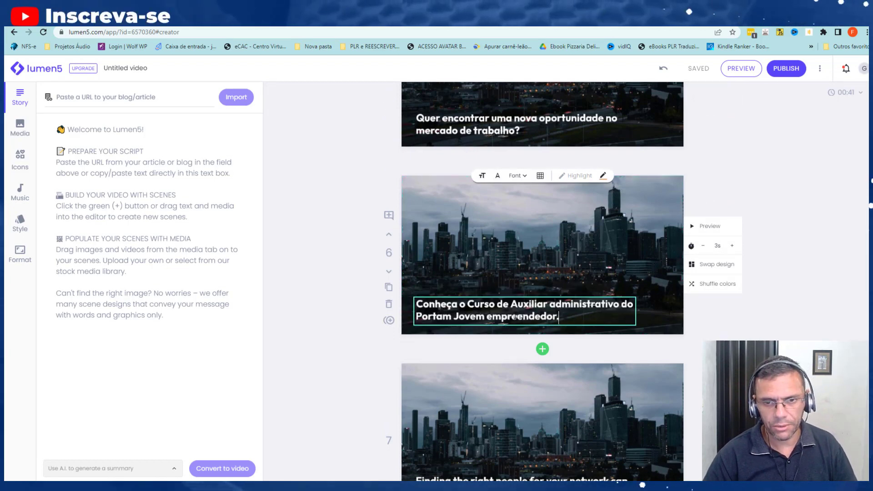
Replace scene 7's text with the script's last line, "Deixei o site Oficial na descrição abaixo do Vídeo", copied from Documento1 in Word
mouse_move(248, 486)
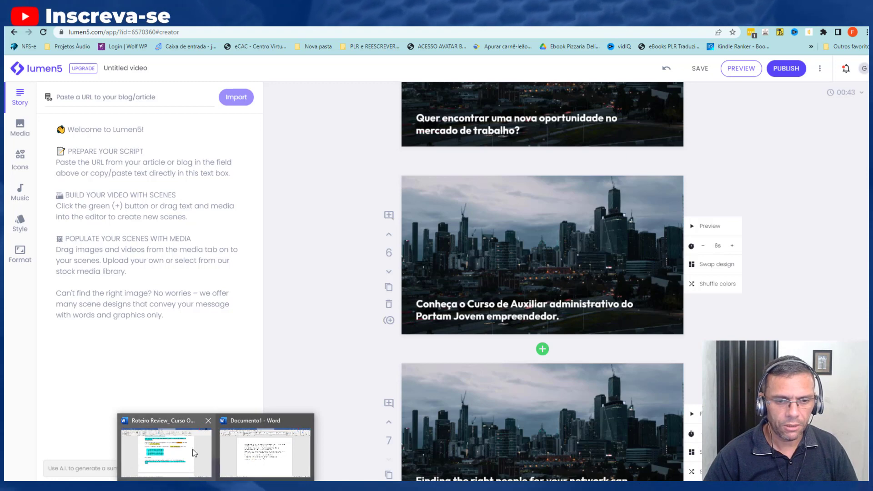
click(262, 454)
scroll(371, 326, down, 3)
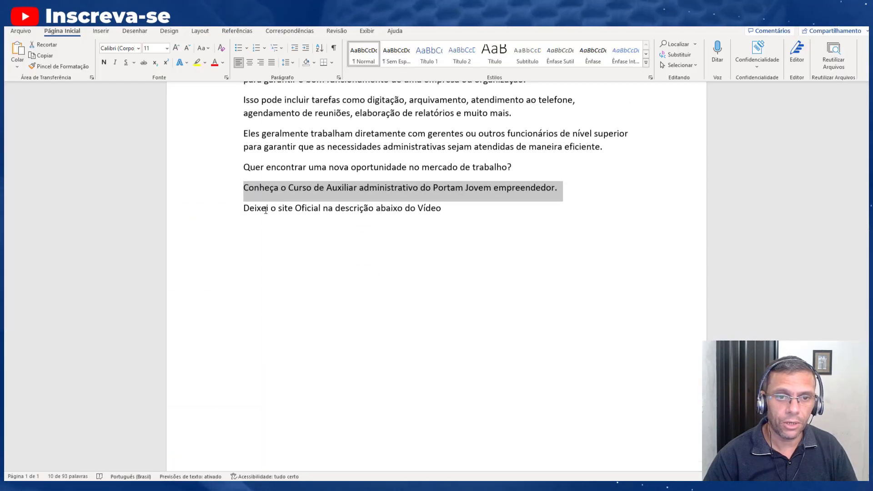
drag(245, 208, 442, 208)
key(ctrl+c)
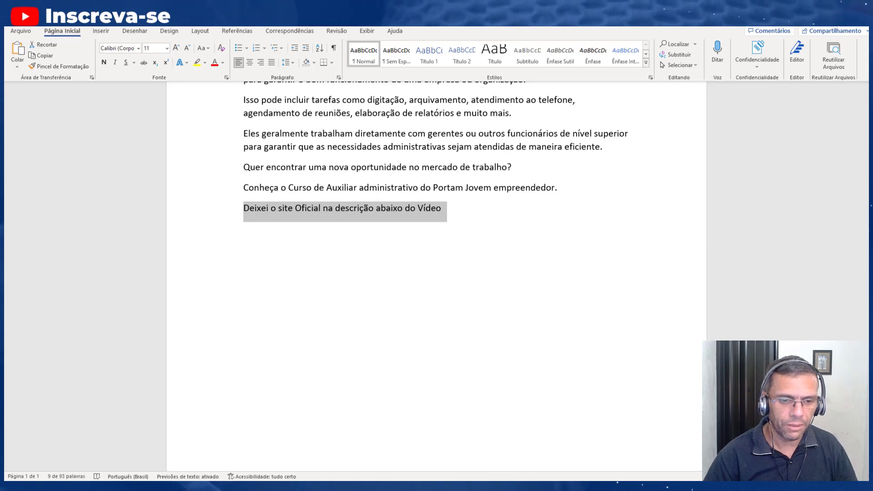
key(alt+Tab)
scroll(457, 395, down, 3)
click(434, 313)
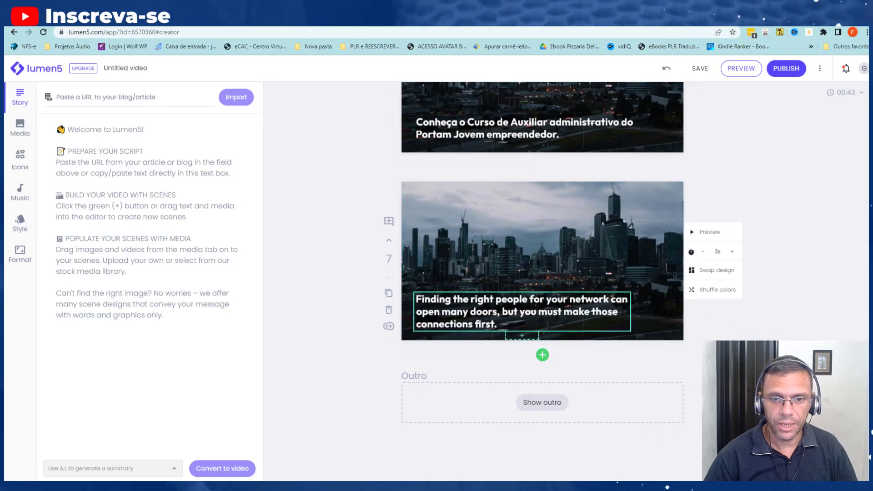
key(ctrl+a)
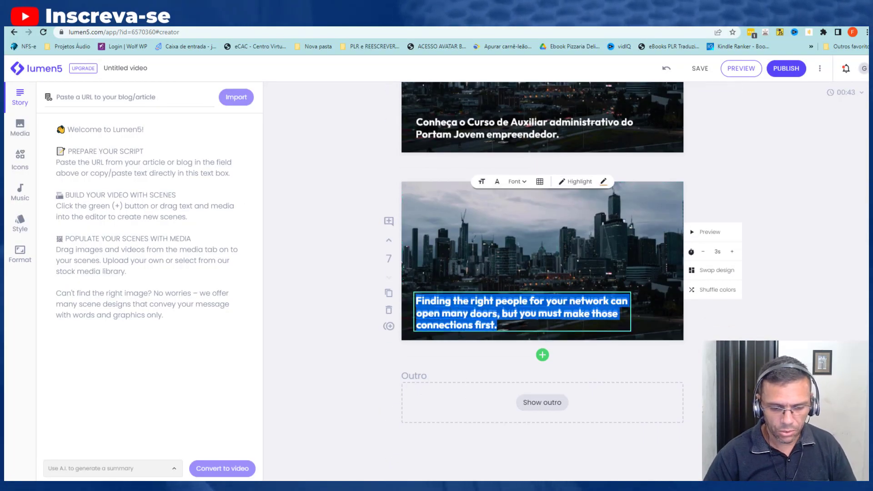
key(ctrl+v)
Position scene 7's text in the centre of the frame and set its size to Huge
click(540, 183)
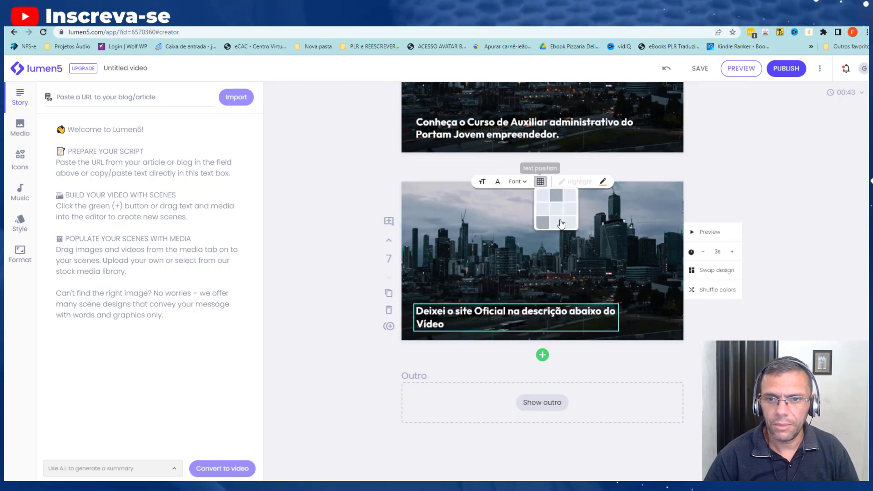
click(560, 214)
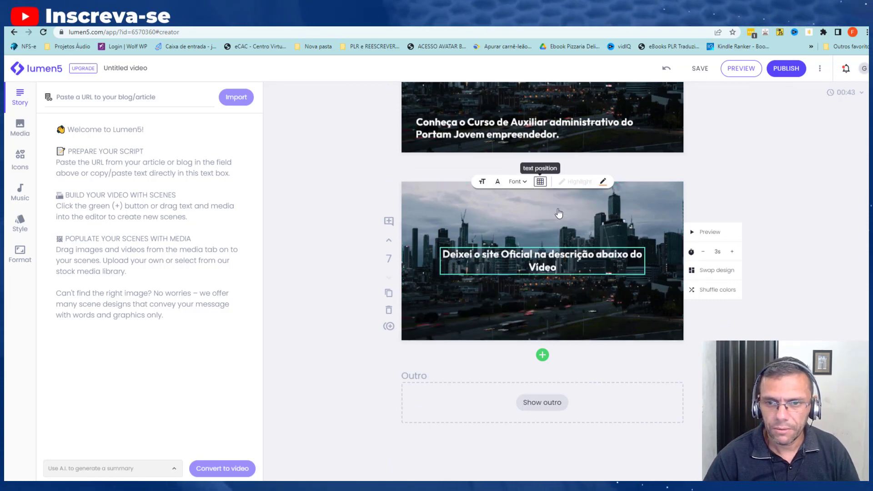
click(482, 183)
click(502, 199)
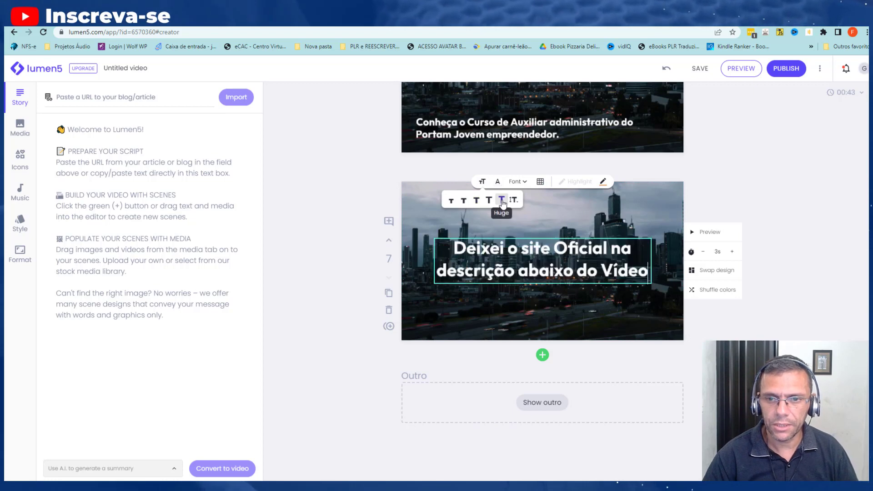
Centre scene 6's "Conheça o Curso de Auxiliar administrativo" text in the frame and set its size to Huge
scroll(558, 280, up, 3)
click(457, 213)
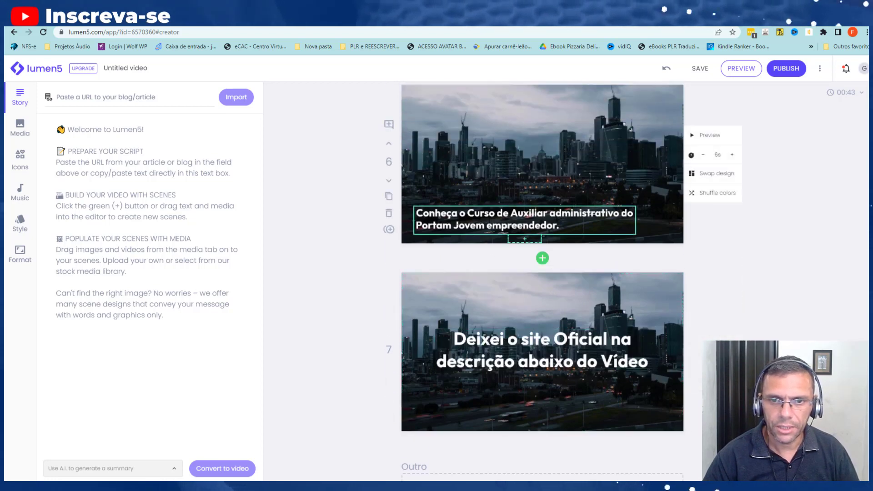
scroll(496, 241, up, 2)
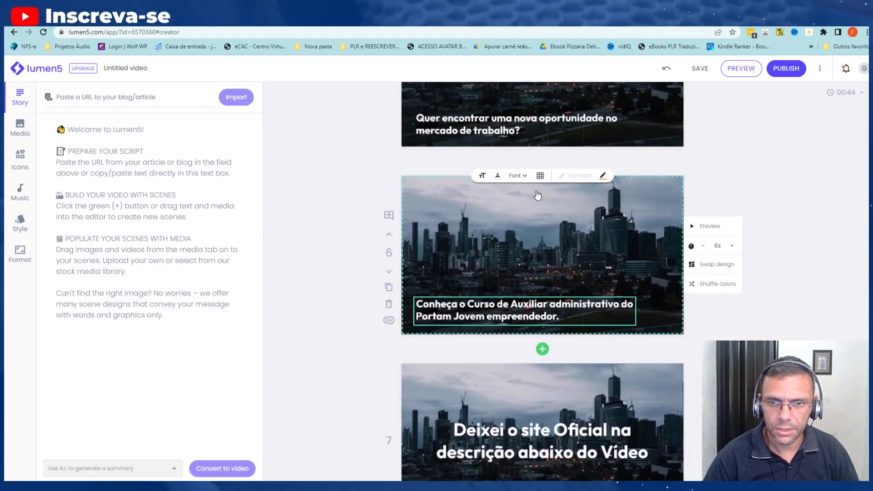
click(540, 179)
click(556, 203)
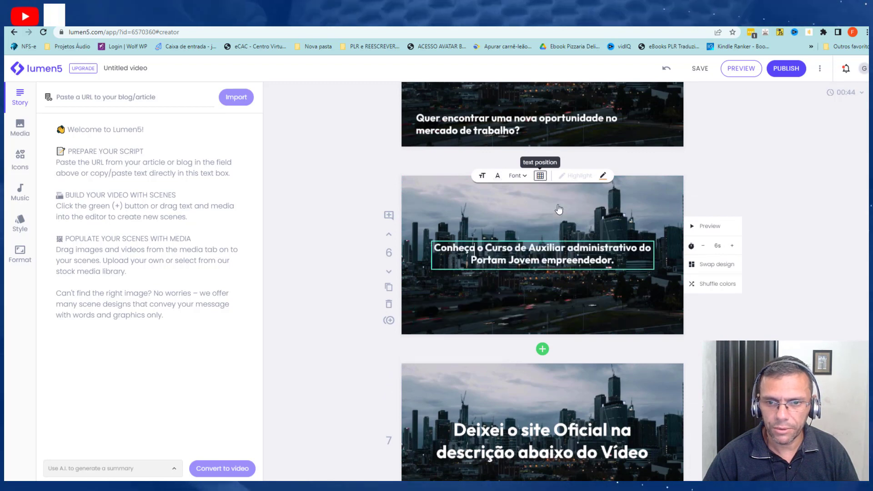
click(483, 177)
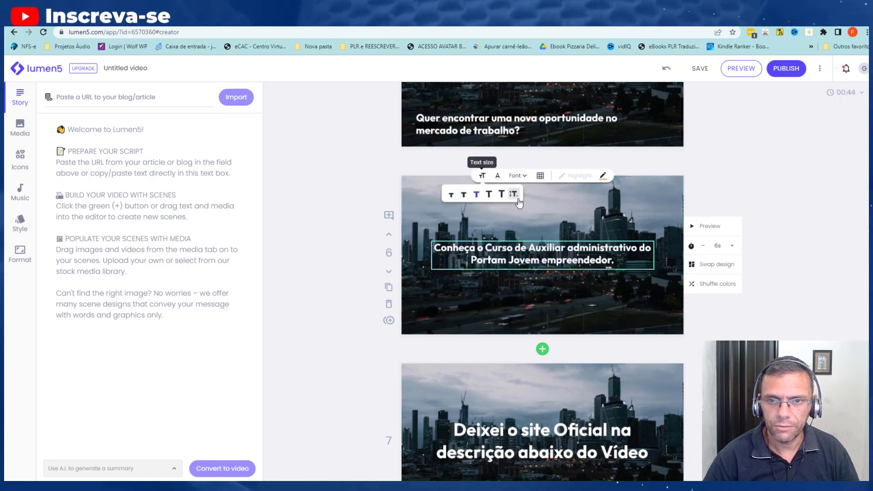
click(501, 195)
Check which text size is set for scene 7's "Deixei o site Oficial" text
scroll(517, 341, up, 1)
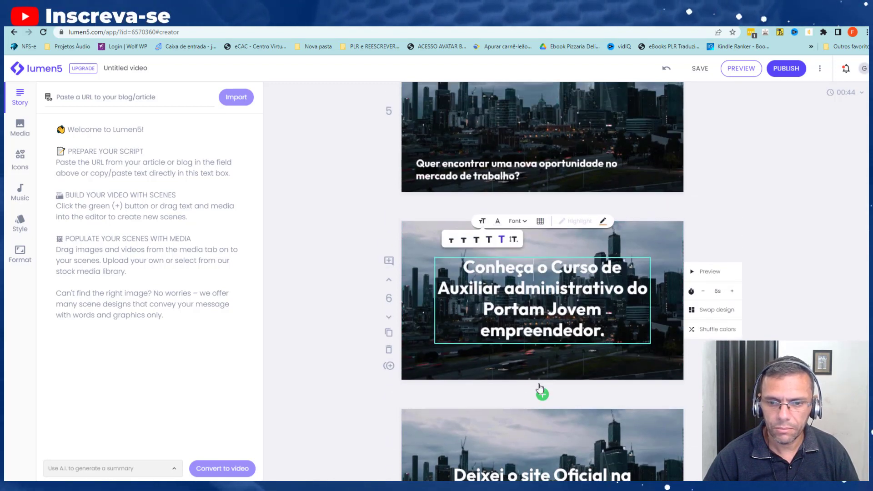
scroll(517, 340, down, 3)
click(518, 341)
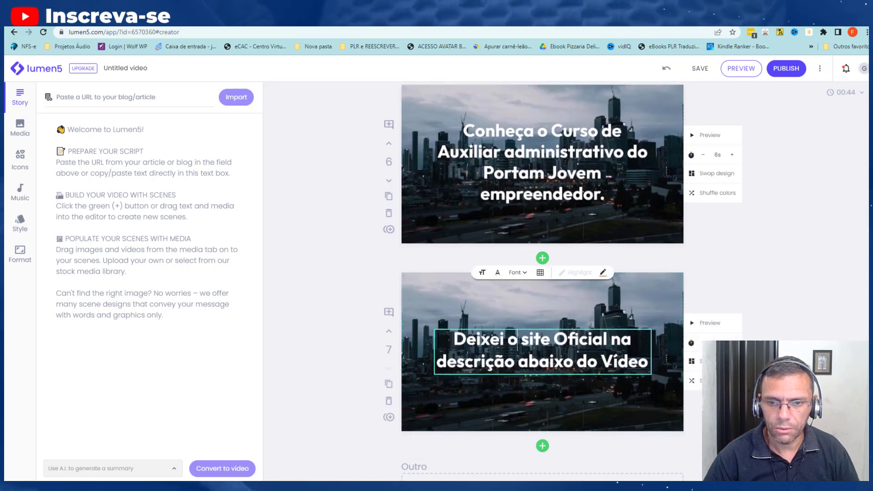
click(482, 273)
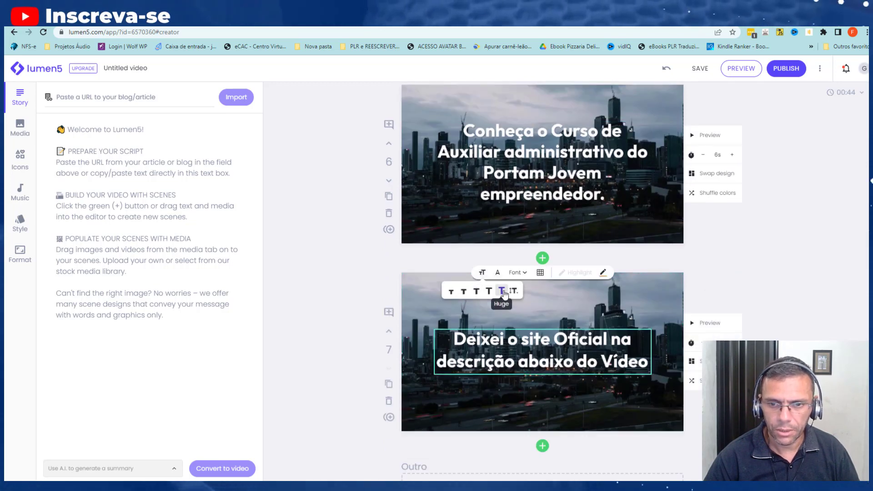
Select scene 5's "Quer encontrar uma nova oportunidade" text for editing
scroll(364, 318, up, 5)
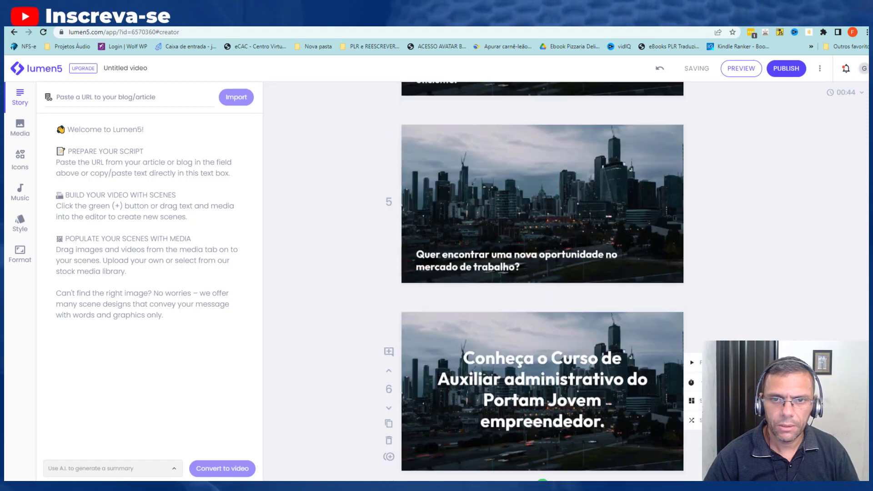
click(488, 267)
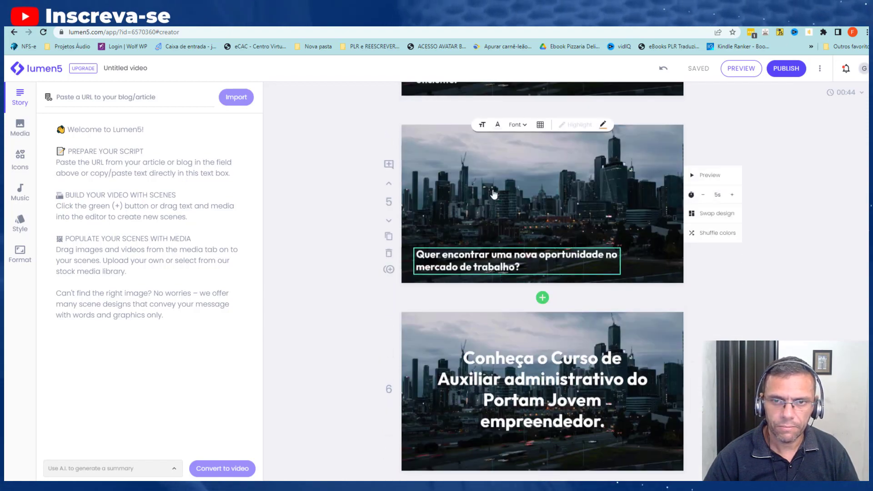
Move scene 5's text to the middle of the frame and enlarge it with the fifth text-size preset
click(541, 126)
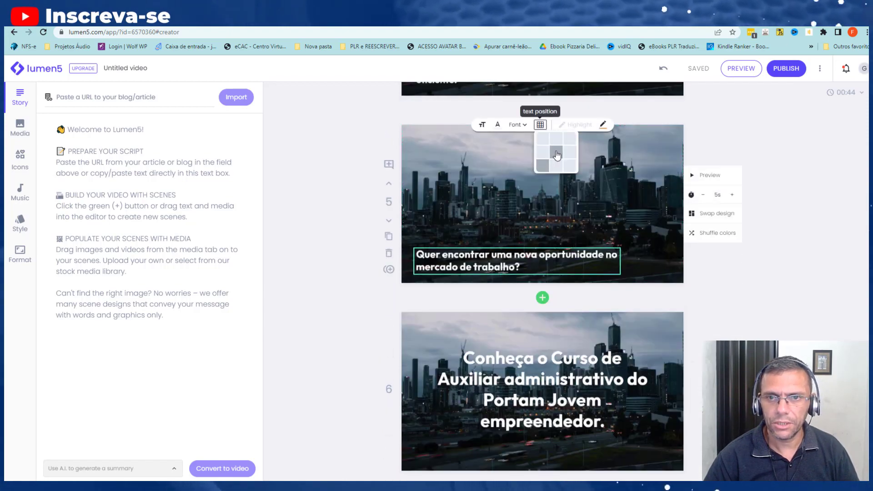
click(556, 155)
click(482, 125)
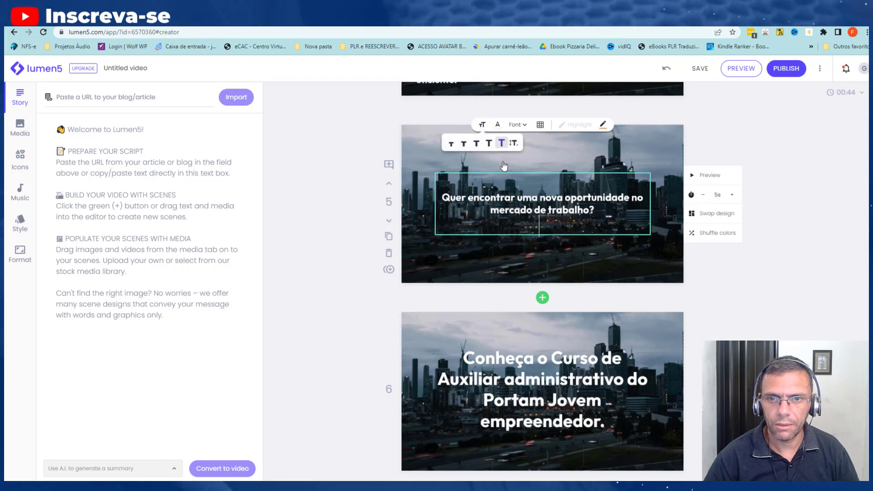
click(502, 143)
click(362, 242)
scroll(486, 256, up, 15)
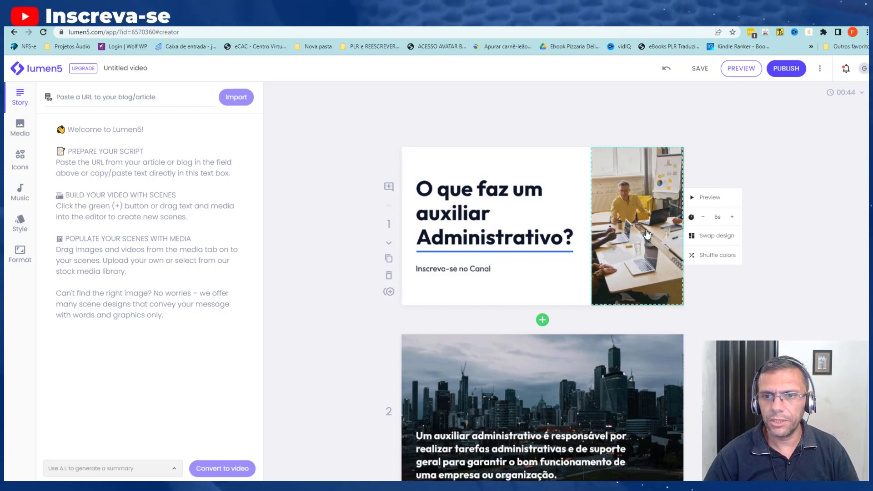
click(629, 244)
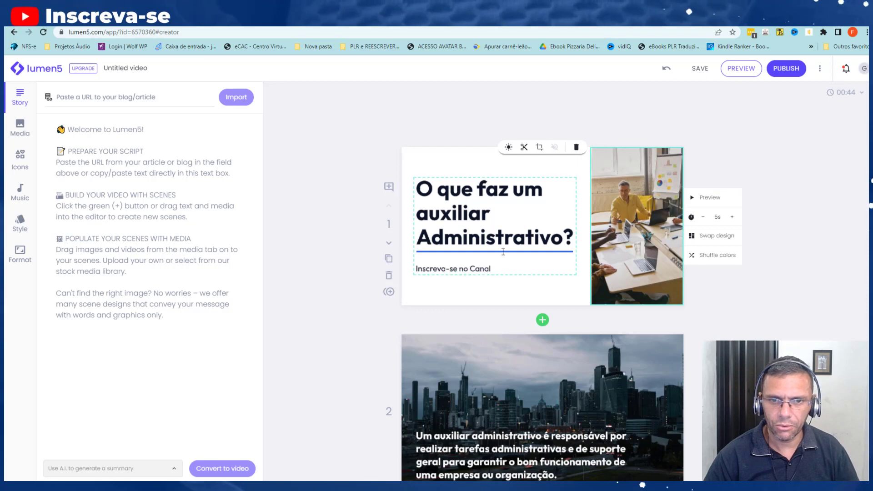
scroll(620, 361, down, 3)
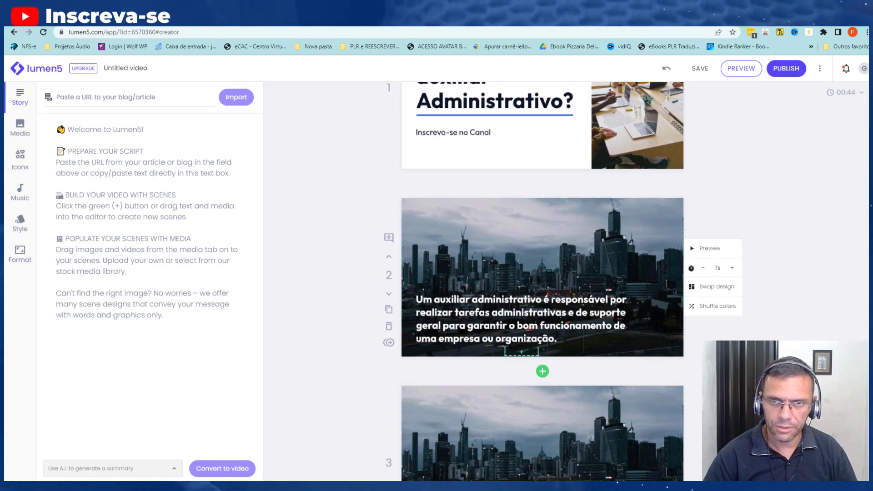
Search Google for "translate google" in a new browser tab
key(ctrl+t)
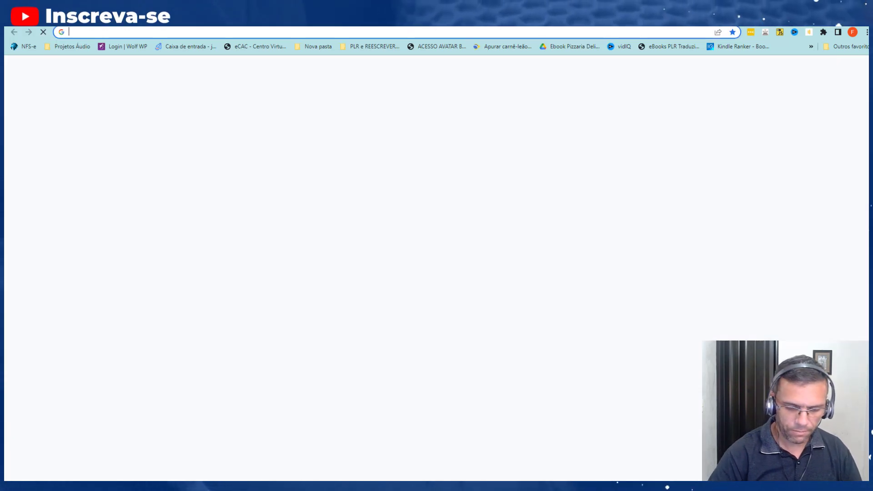
text(trans)
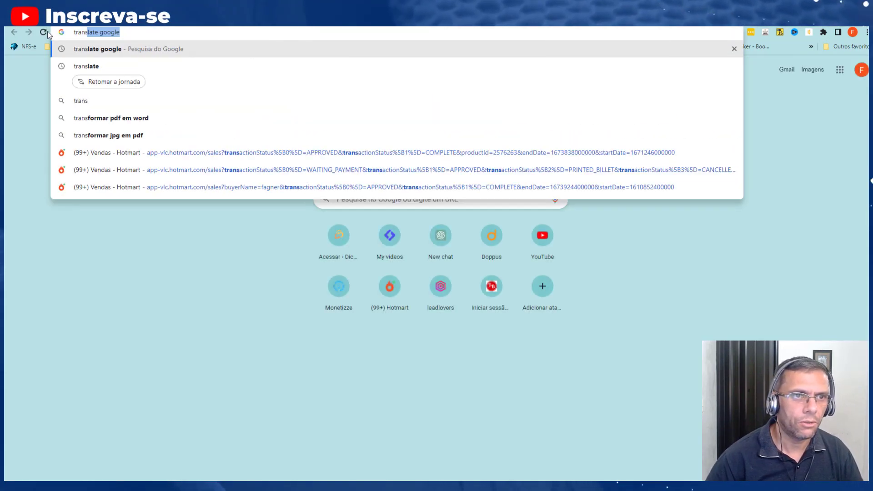
key(Return)
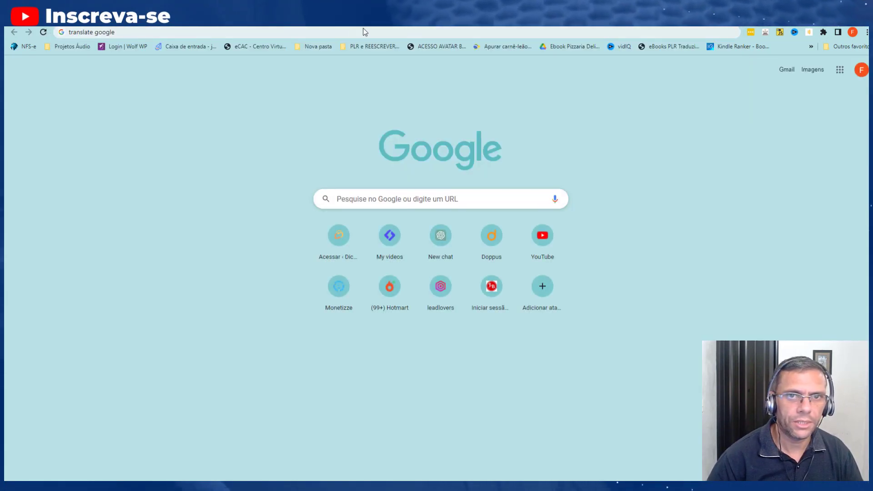
click(131, 32)
key(Return)
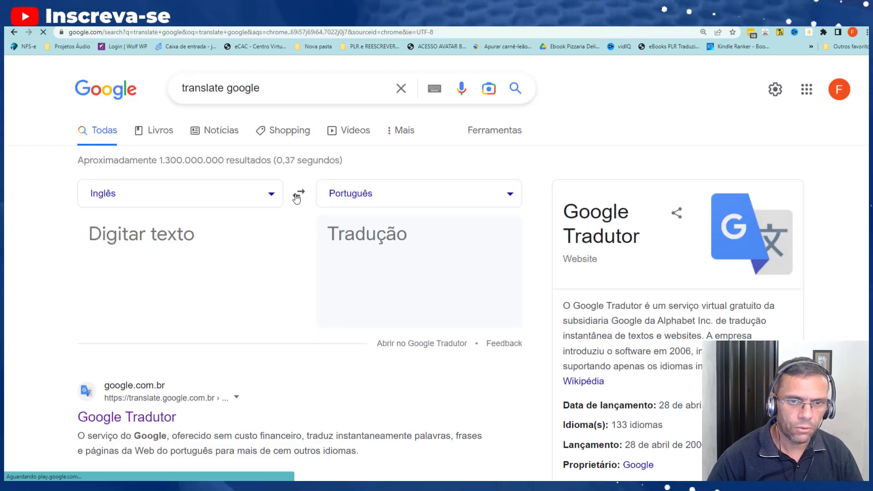
Translate "auxiliar administrativo" from Portuguese to English and copy the translation
click(298, 195)
text(a)
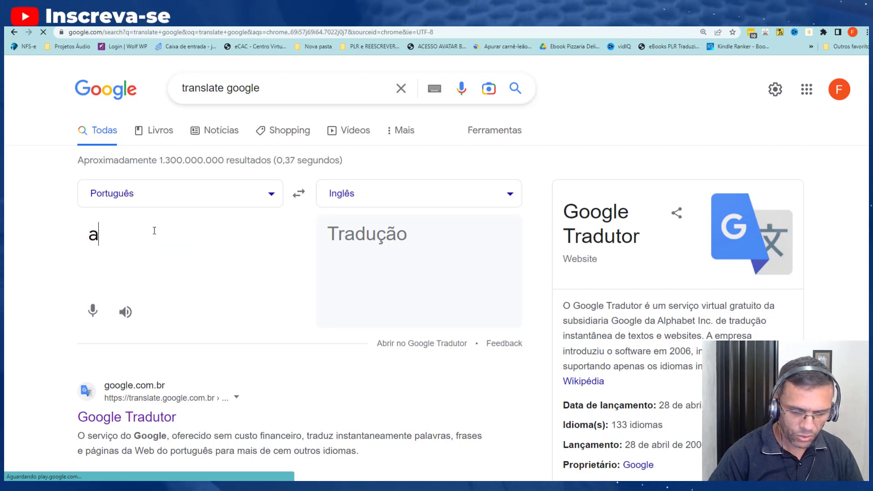
text(uxiliar)
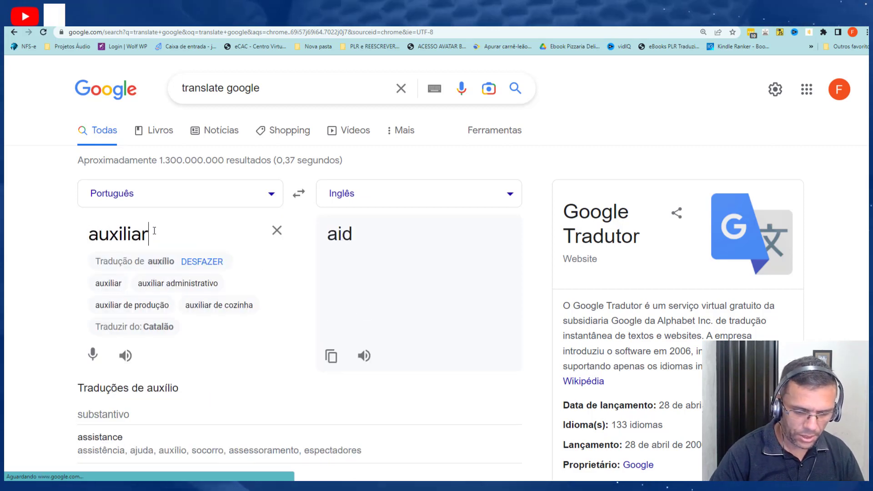
text( administrativo)
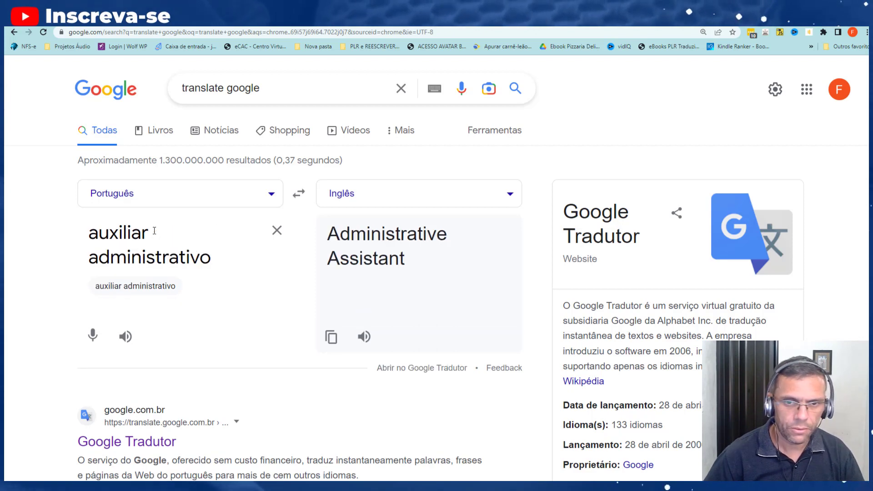
click(331, 338)
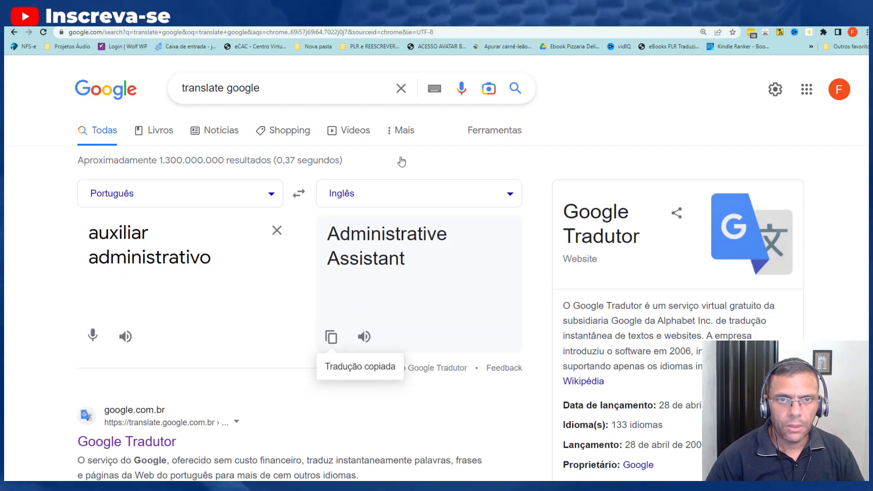
Switch back to Lumen5 and search its media library for "Administrative Assistant"
key(ctrl+Tab)
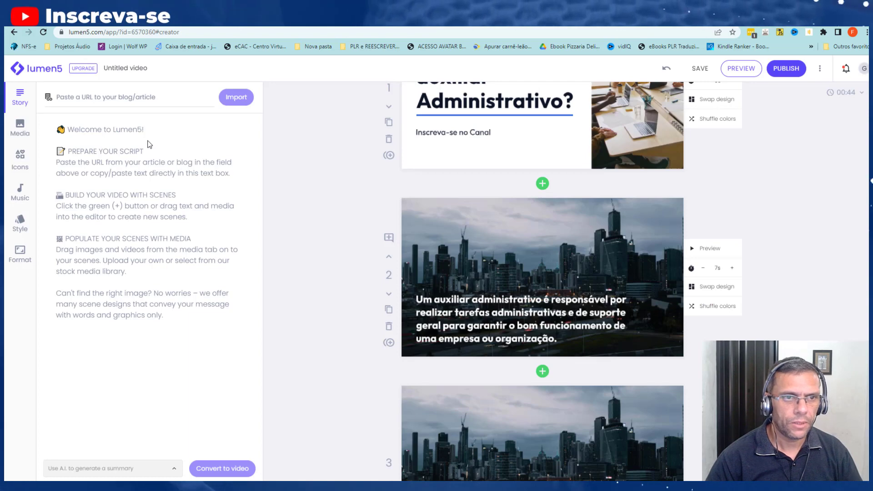
click(14, 130)
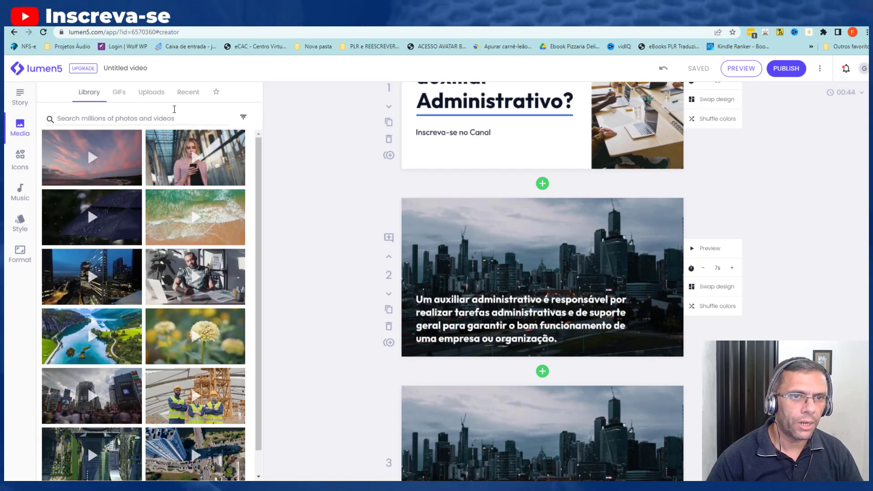
key(ctrl+v)
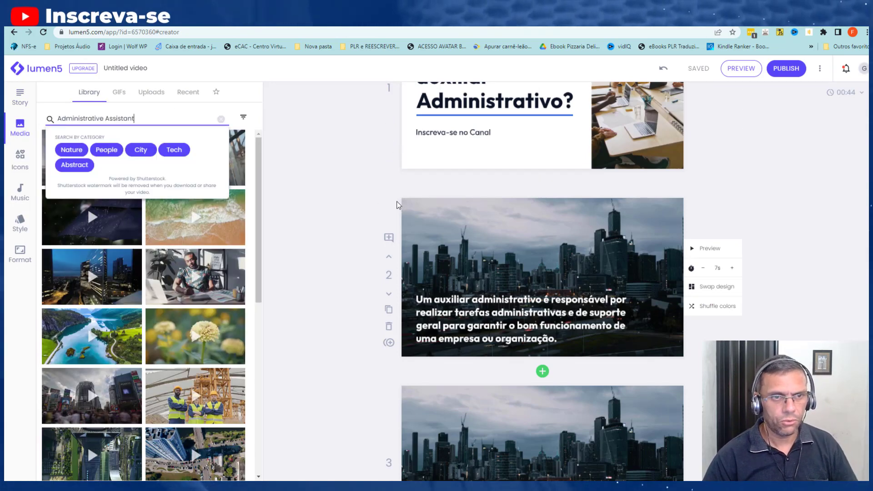
key(Return)
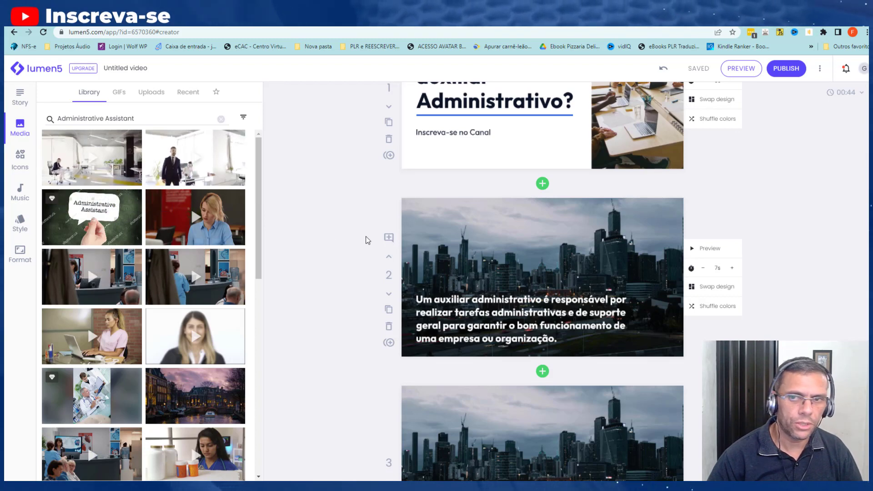
Set the free clip of the woman in pink at a laptop as scene 2's background
scroll(339, 253, down, 1)
scroll(130, 299, down, 1)
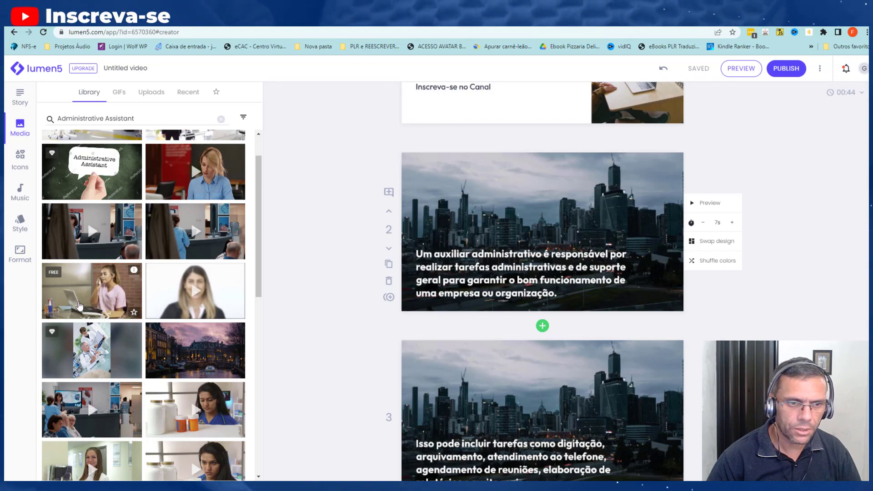
drag(103, 296, 510, 225)
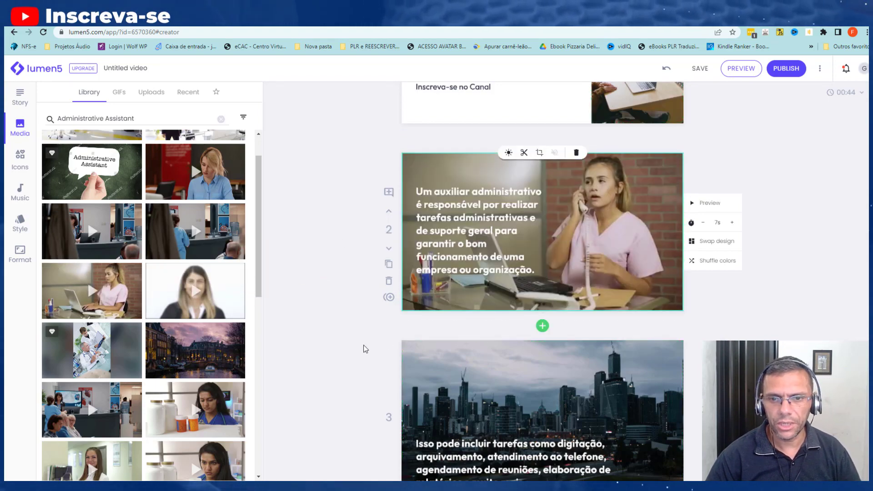
Use the clip of the woman in pink on the phone as the background of scene 3
scroll(363, 349, down, 3)
scroll(100, 326, down, 1)
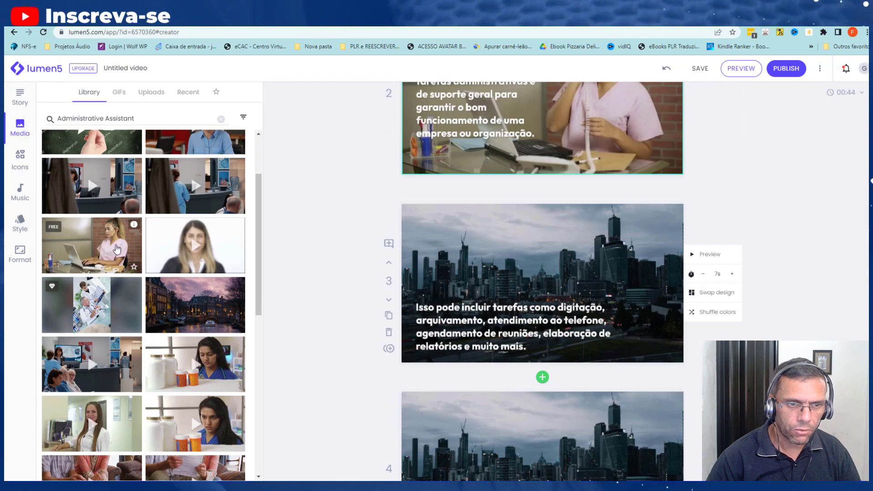
drag(185, 253, 520, 279)
Replace scene 2's background with the clip of the blonde woman in a blue shirt
scroll(227, 220, up, 2)
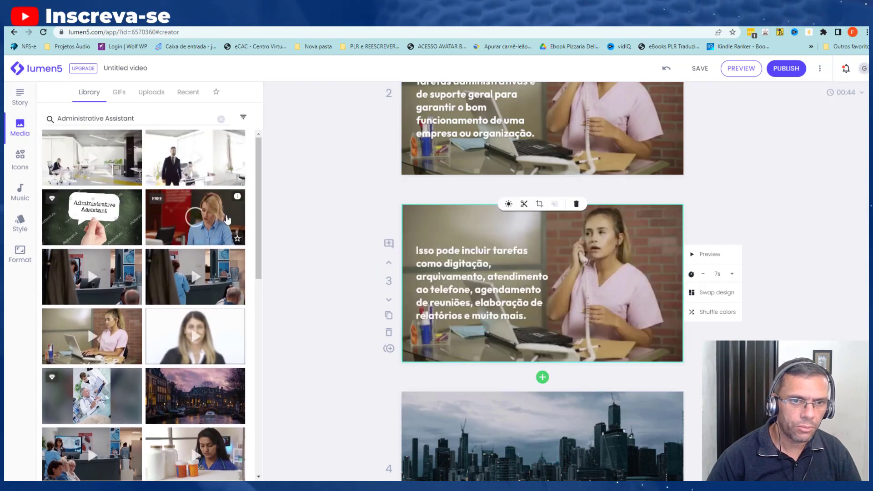
drag(195, 226, 539, 134)
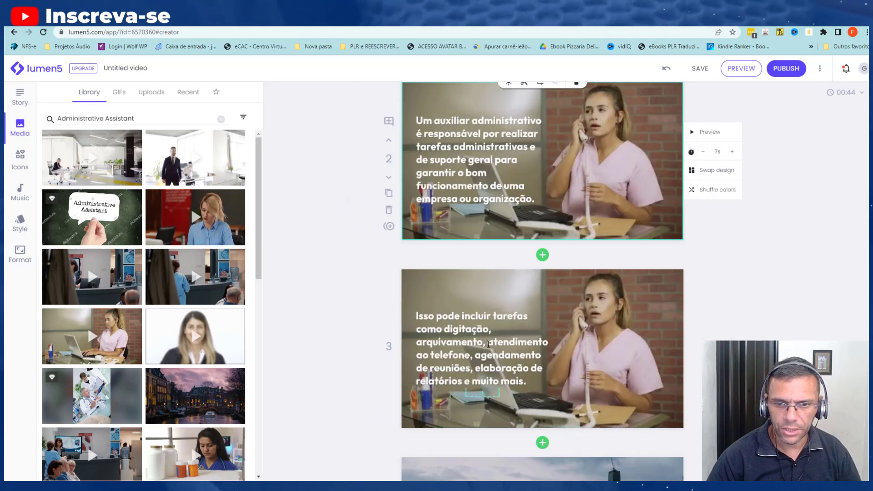
scroll(488, 345, down, 1)
click(592, 320)
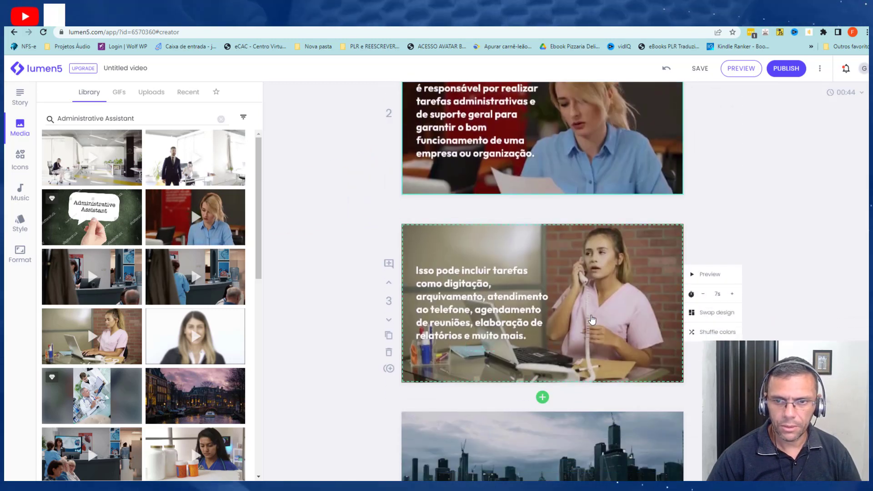
Set the bright office handshake clip as scene 4's background and apply its crop at the default framing
scroll(593, 319, down, 1)
scroll(196, 343, down, 3)
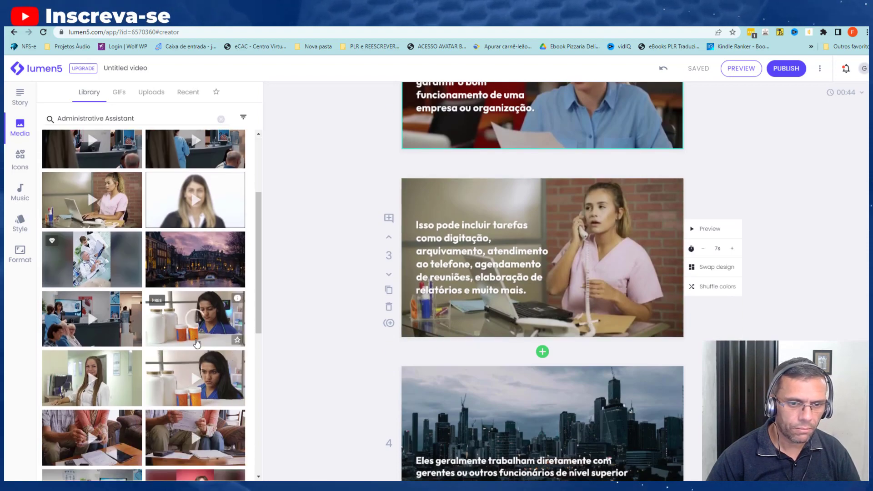
scroll(196, 343, down, 1)
scroll(521, 353, down, 3)
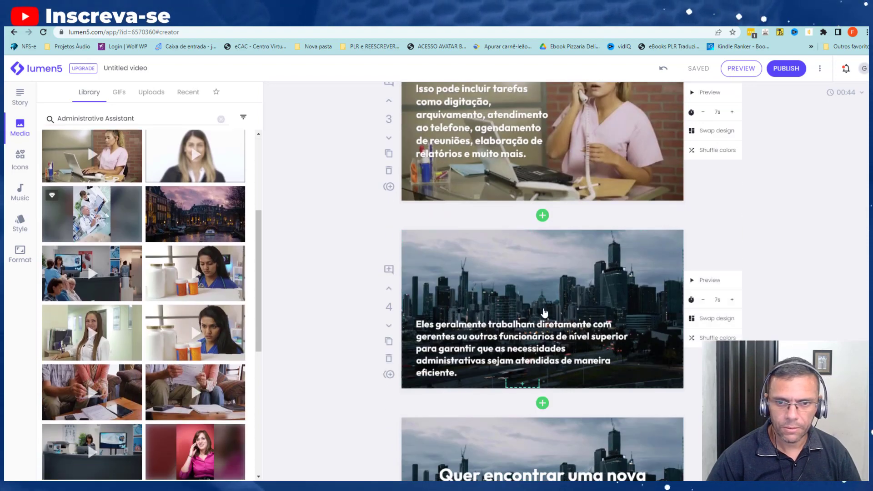
scroll(545, 313, down, 1)
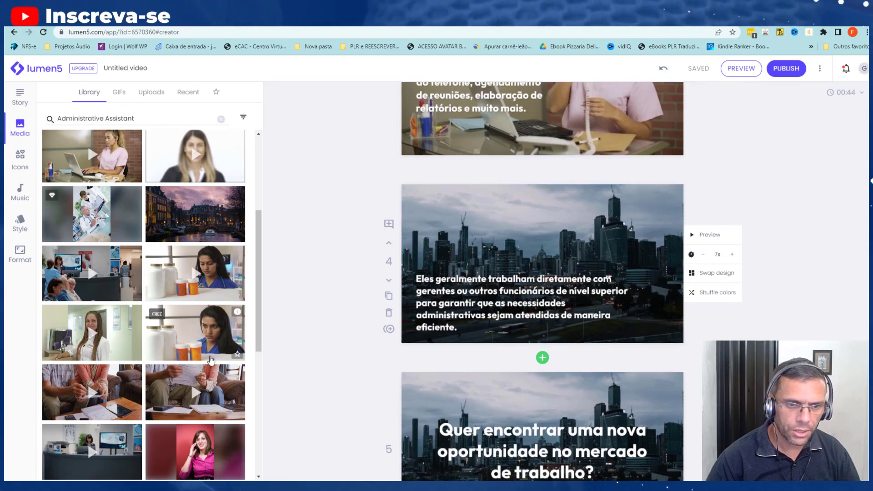
scroll(170, 394, down, 1)
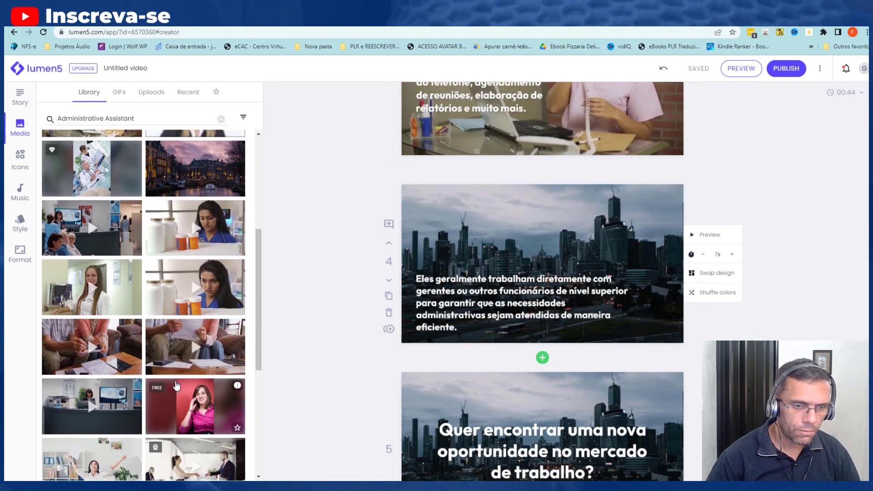
scroll(186, 318, up, 4)
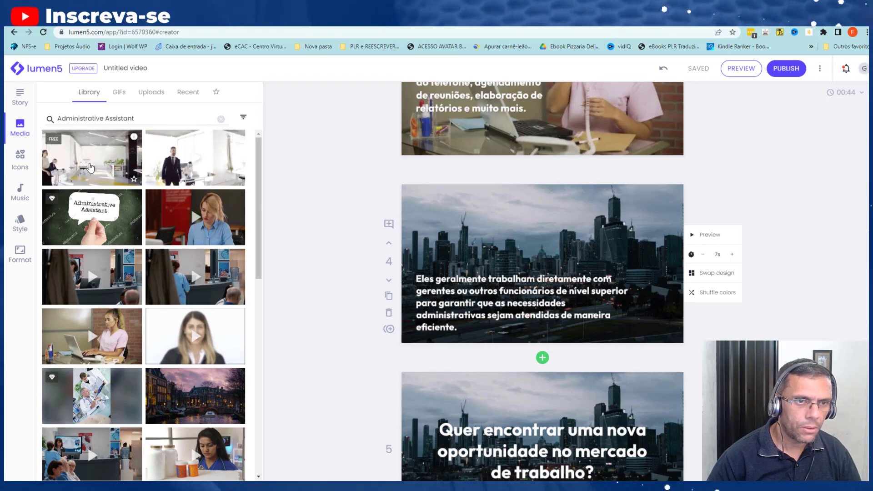
scroll(206, 281, down, 10)
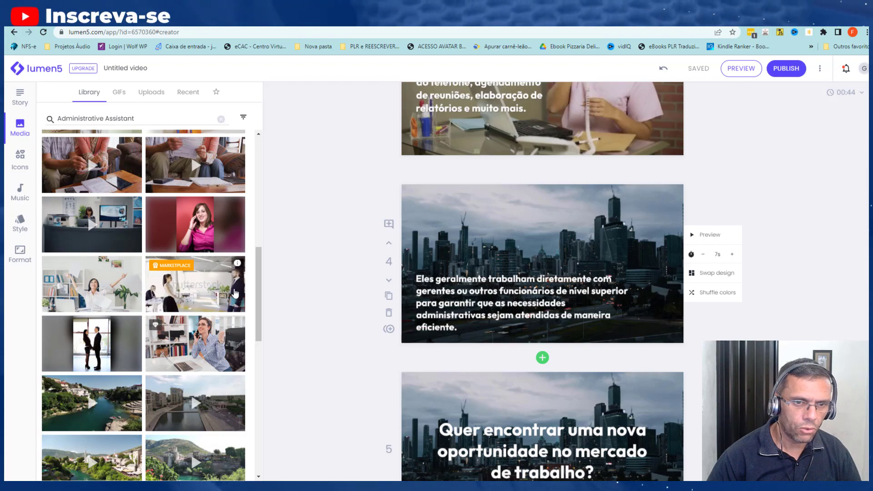
scroll(183, 293, up, 10)
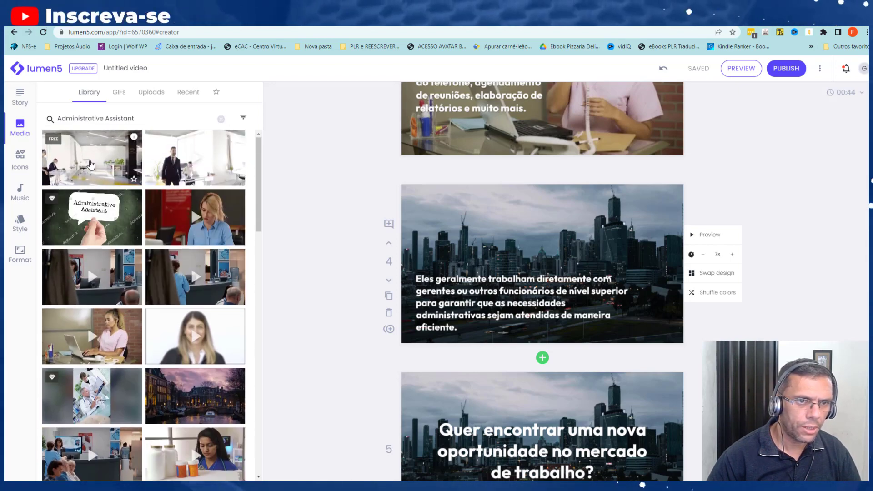
drag(91, 165, 492, 263)
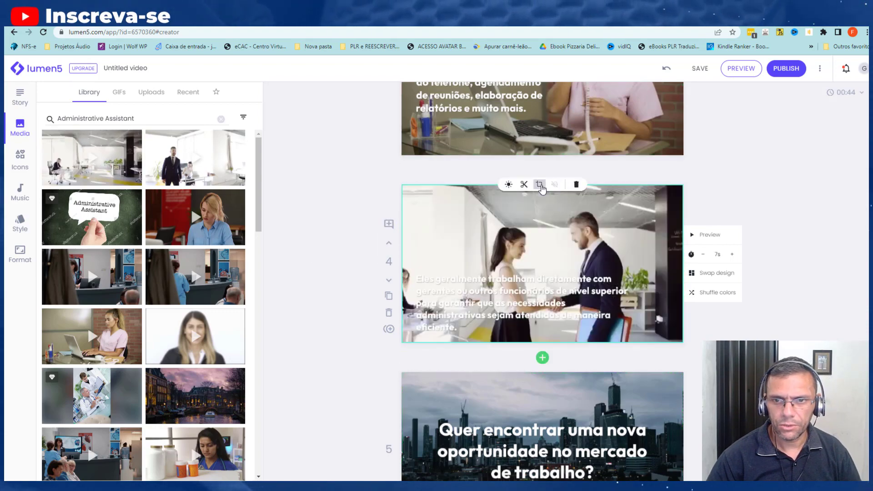
click(540, 186)
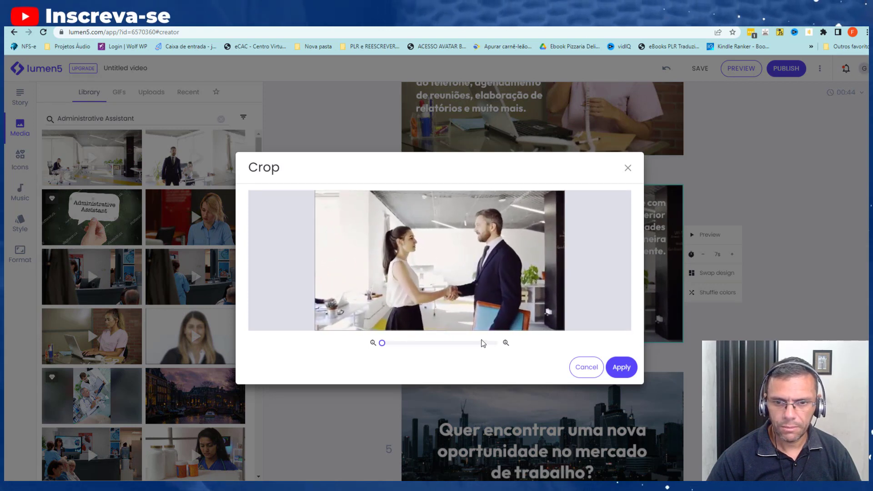
click(622, 368)
Set the clip of the woman writing "Virtual Assistant" as the background of scene 5
scroll(462, 322, down, 5)
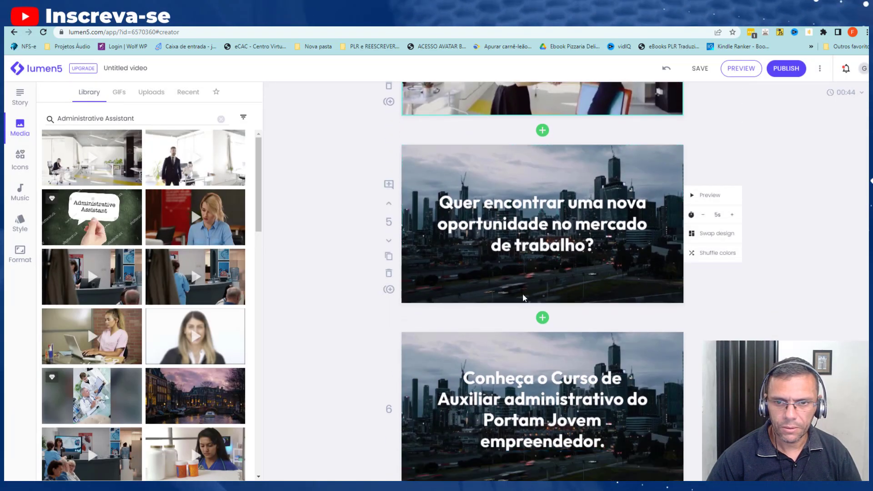
scroll(209, 325, down, 1)
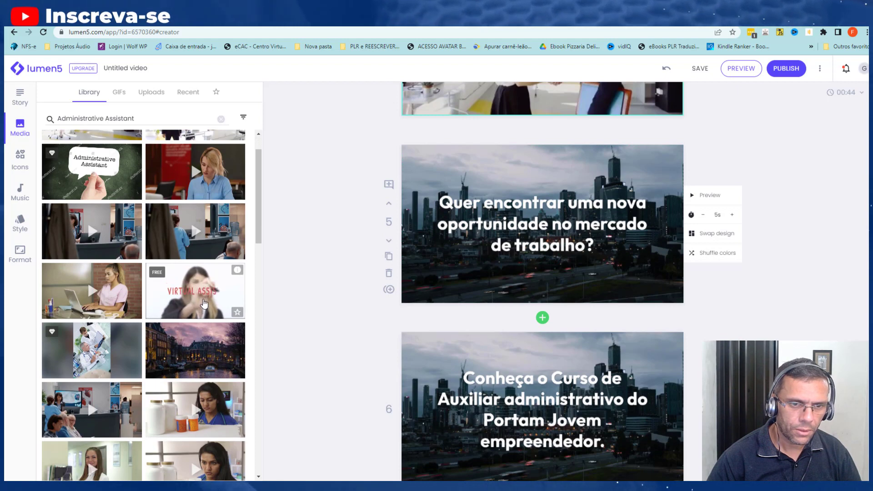
drag(201, 309, 536, 244)
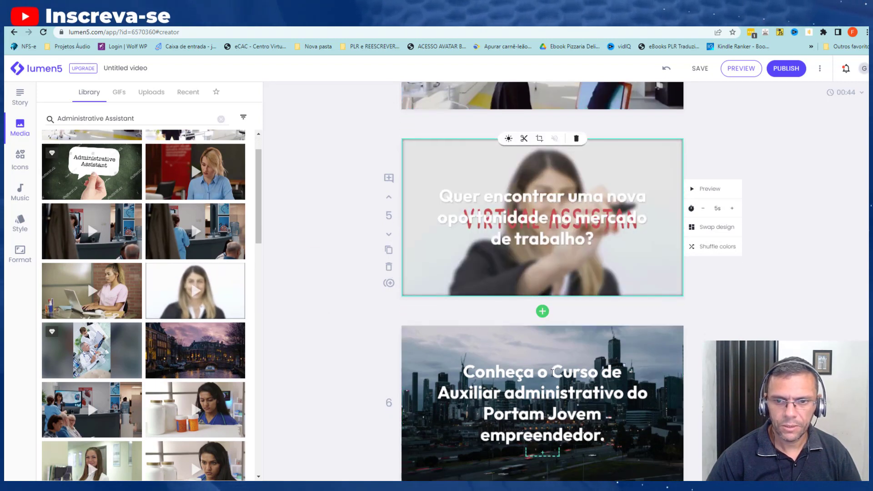
Search Google Images in a new browser tab for "auxiliar administrativo jovem empreendedor"
scroll(669, 190, down, 2)
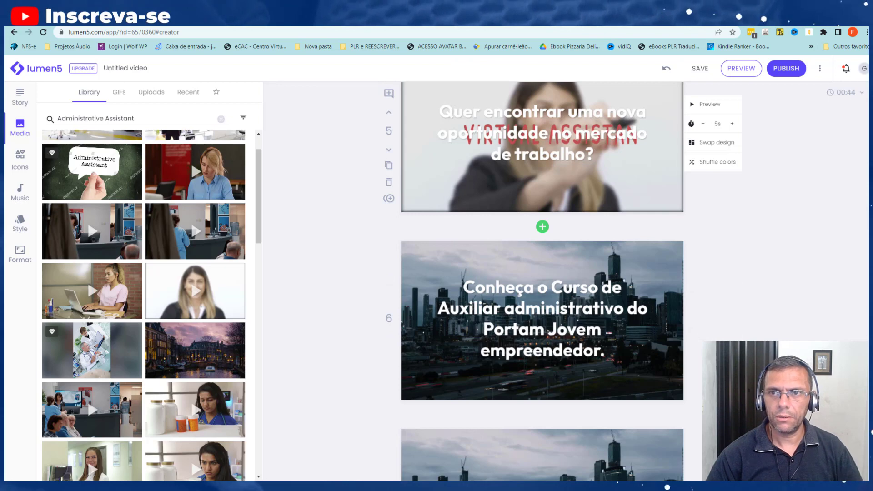
key(ctrl+t)
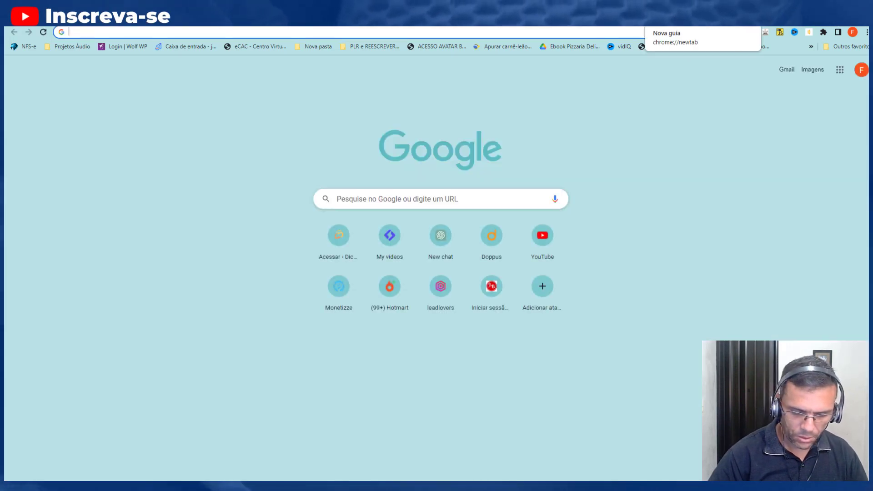
text(auxiliar)
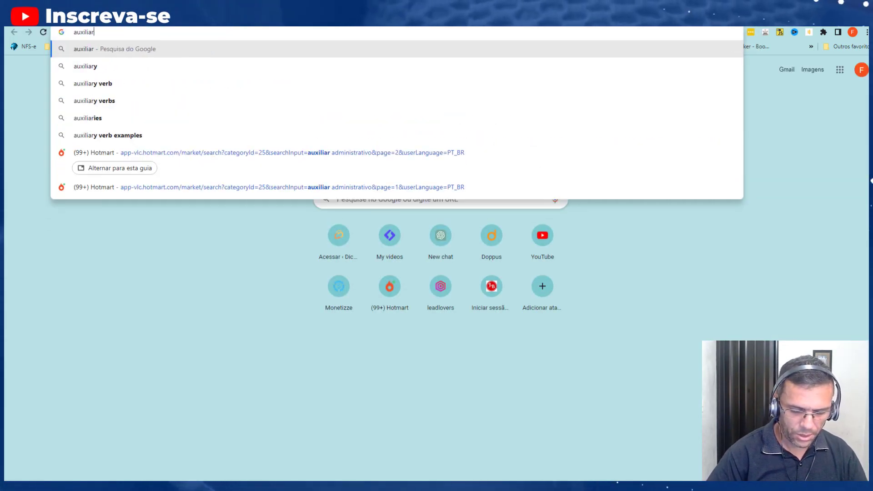
text( administ)
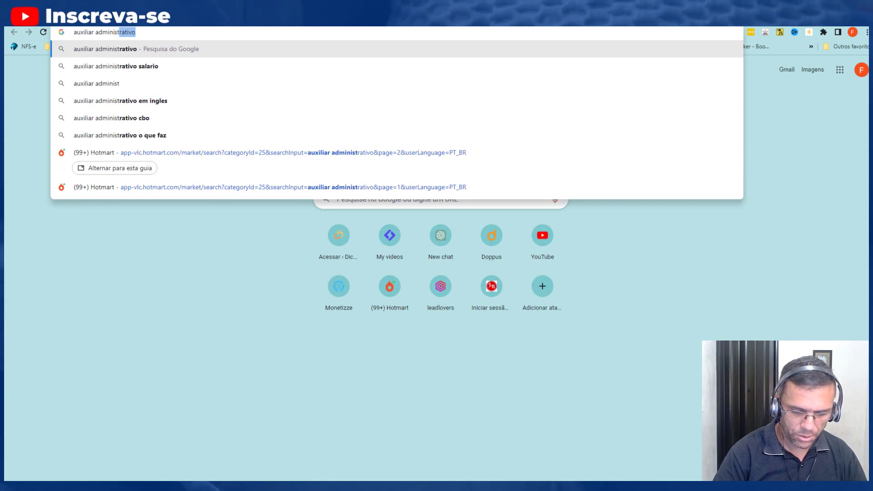
text(rativo )
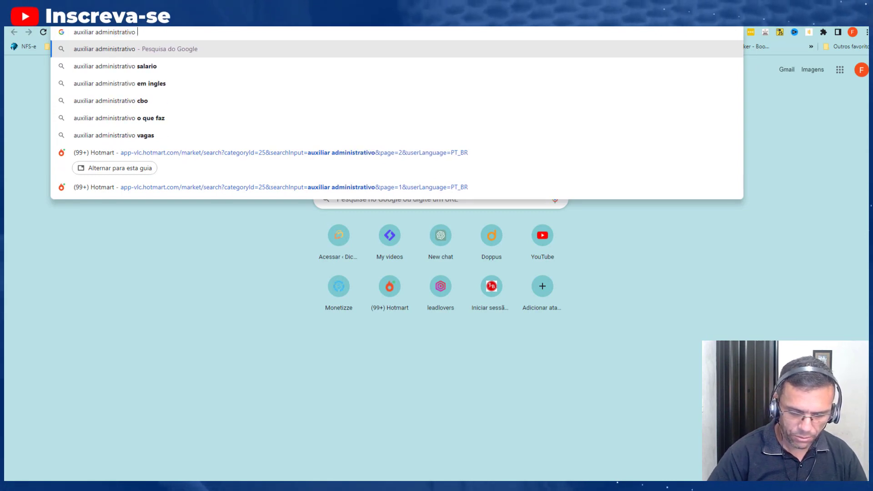
text(jovem emp)
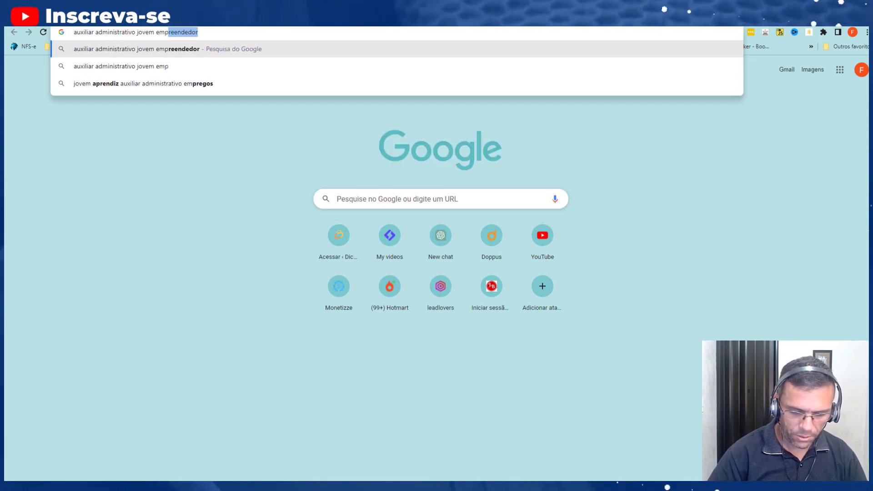
text(reendedo)
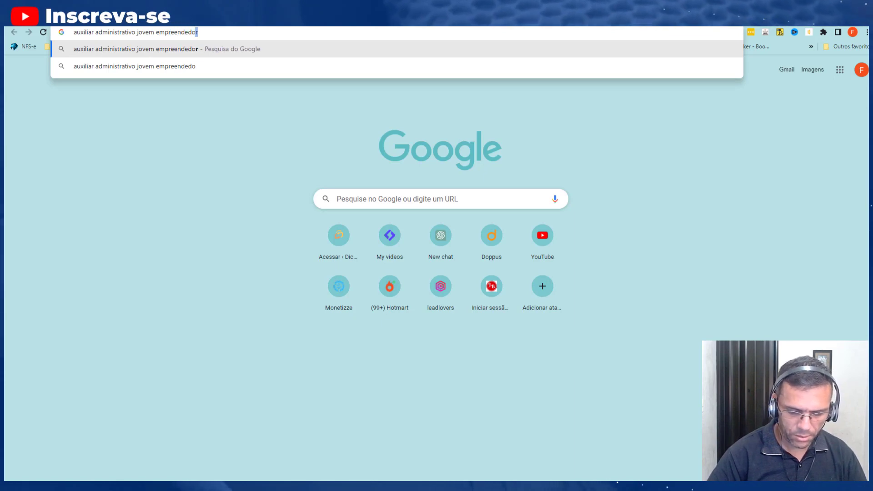
text(r)
key(Return)
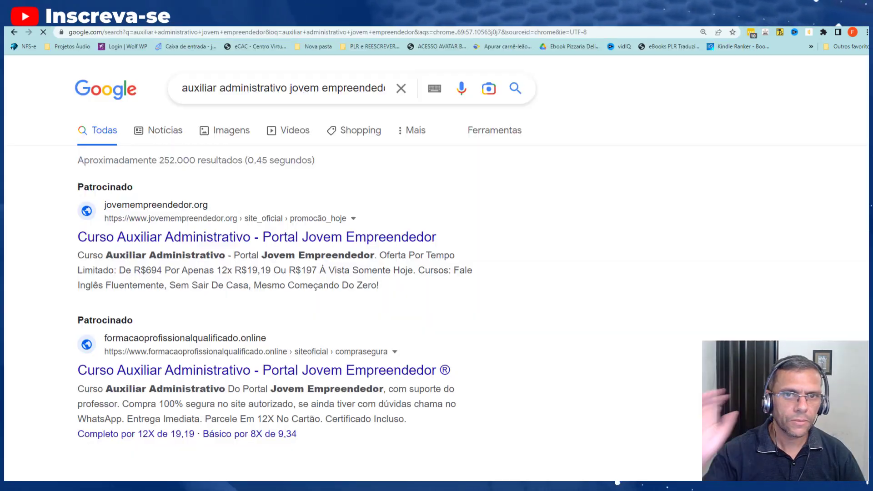
click(237, 133)
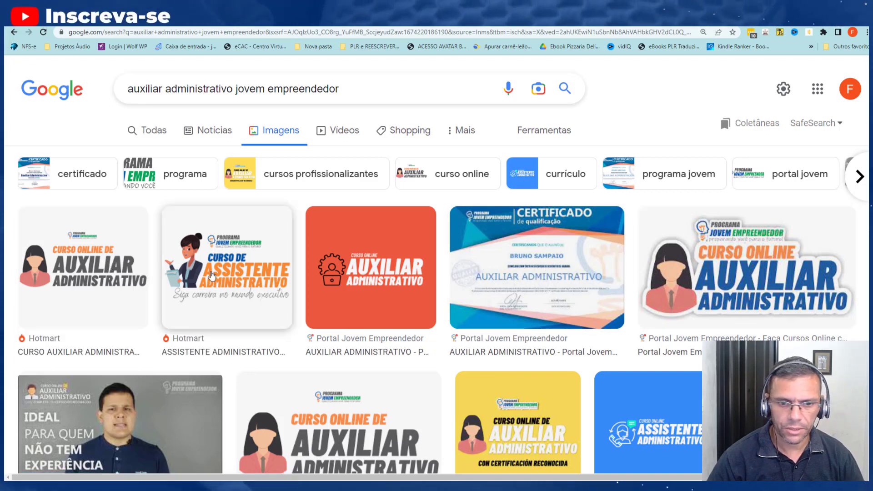
Save the Hotmart "Curso Online de Auxiliar Administrativo" logo image to the Downloads folder as NovaLogo
click(118, 258)
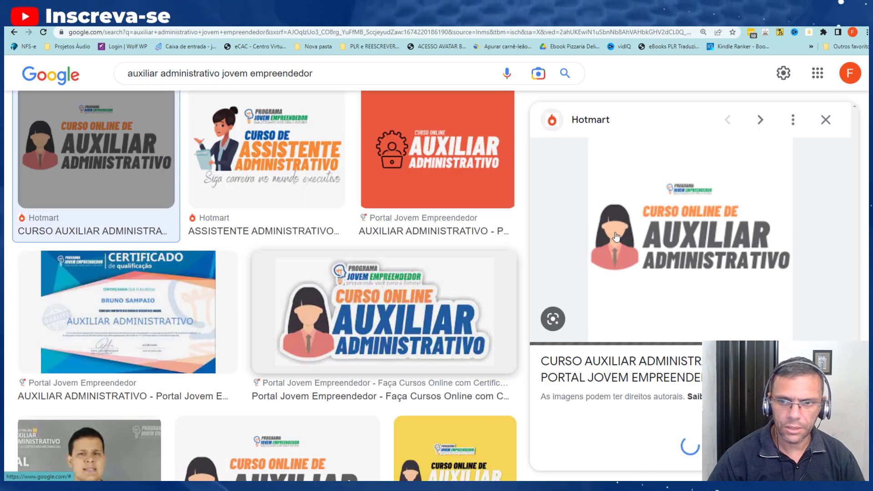
right_click(662, 219)
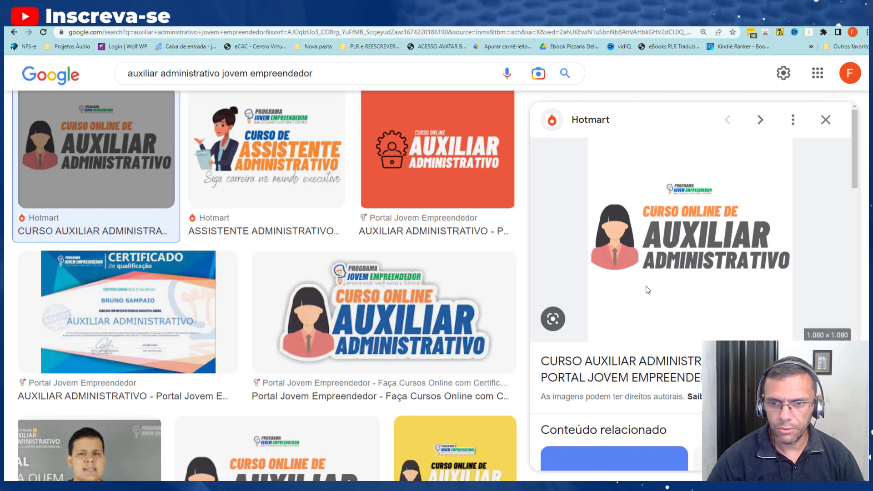
click(232, 179)
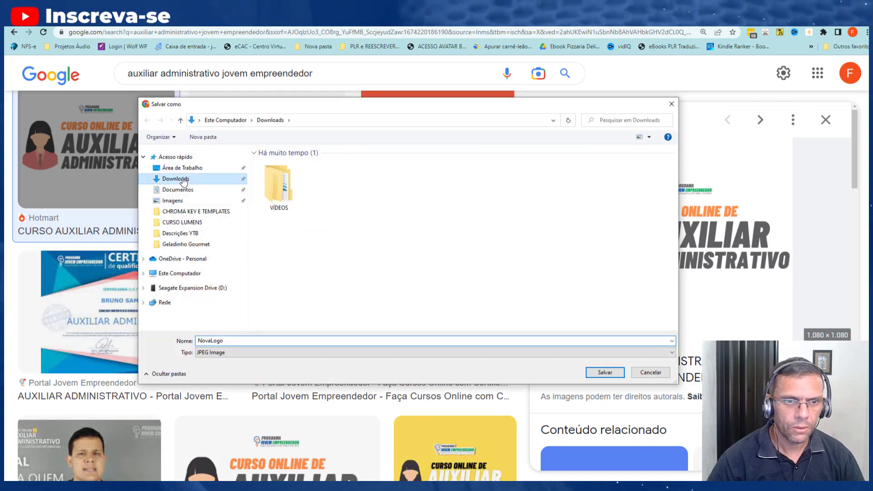
click(610, 375)
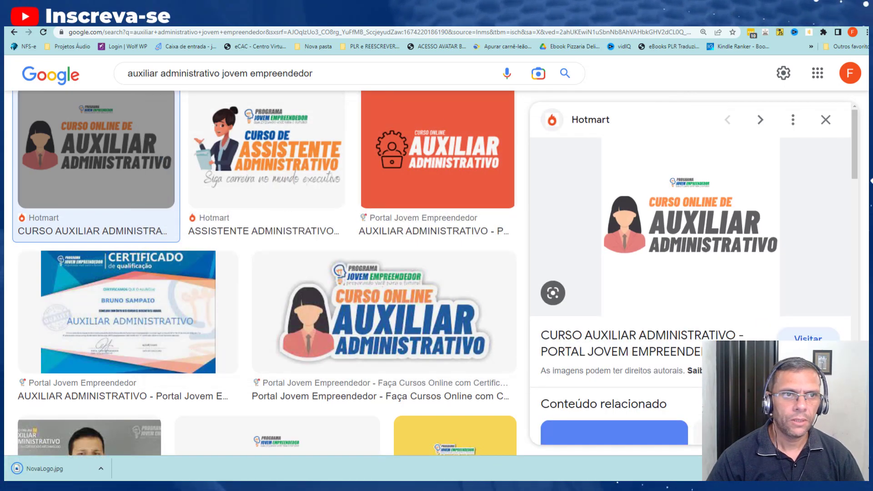
Return to Lumen5 and correct the misspelled word before "Jovem" in scene 6's text to "Portal"
key(ctrl+Tab)
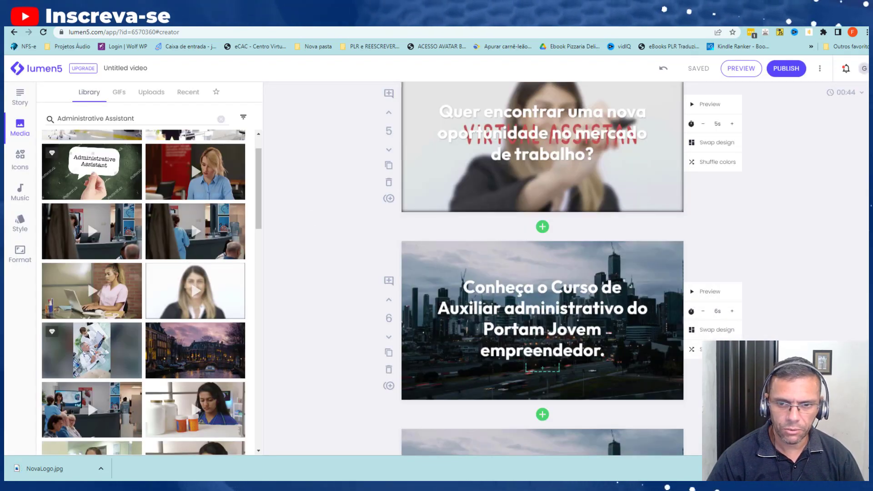
click(531, 334)
key(BackSpace)
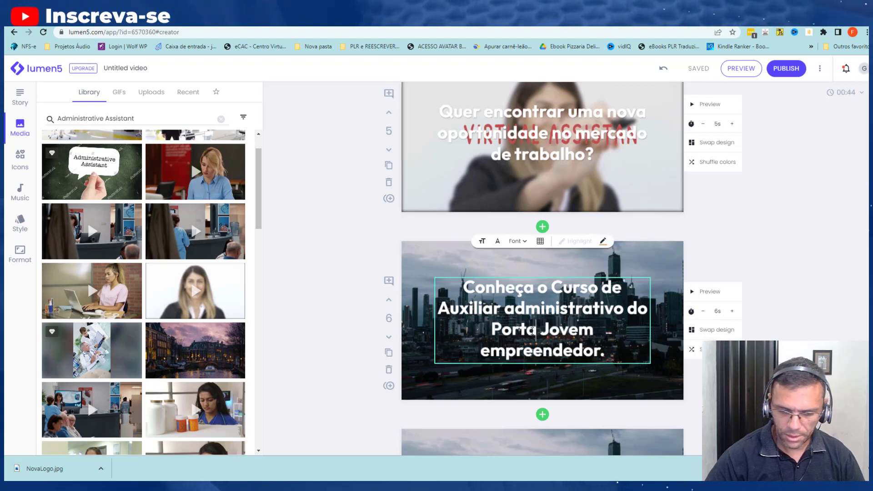
text(l)
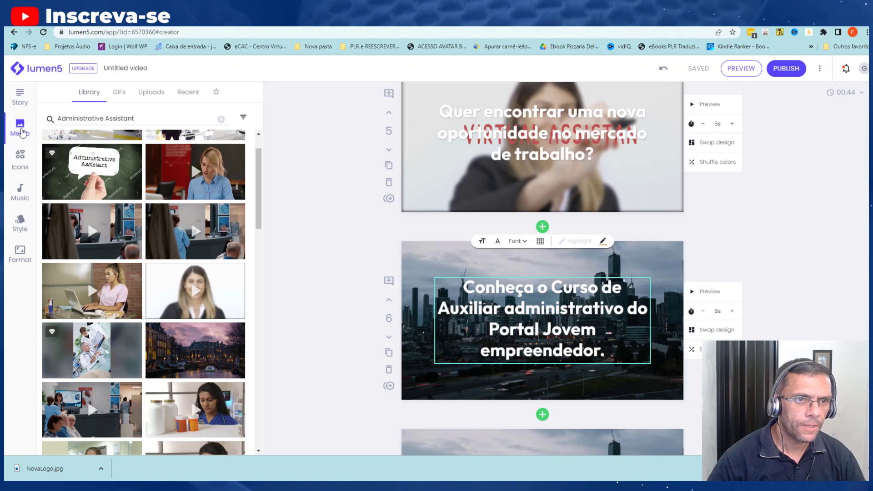
Upload the NovaLogo image from Downloads to the uploaded media with no credits
click(151, 92)
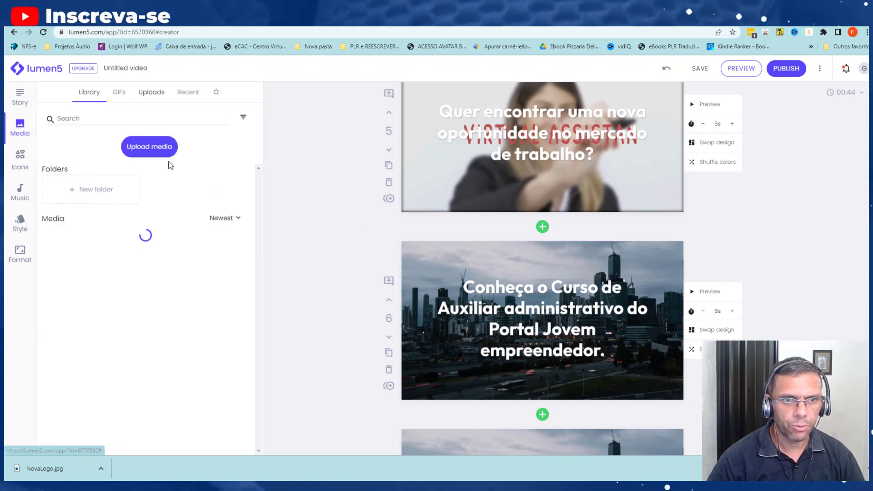
click(160, 150)
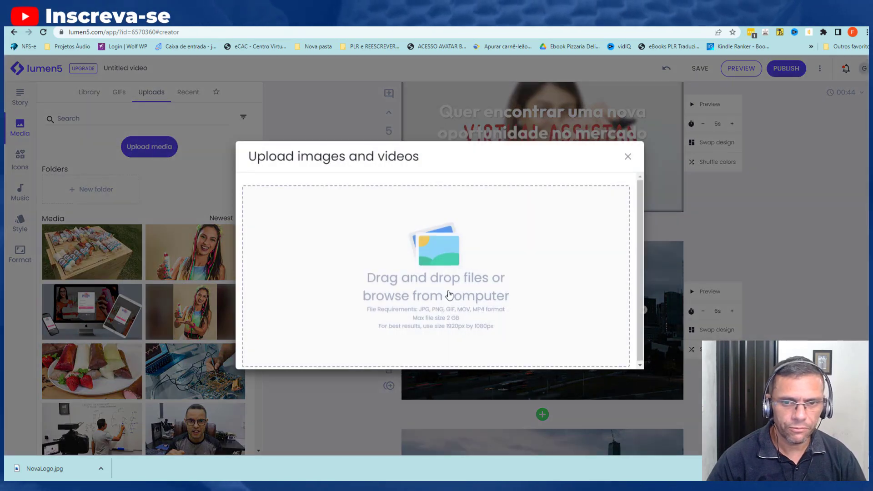
click(413, 245)
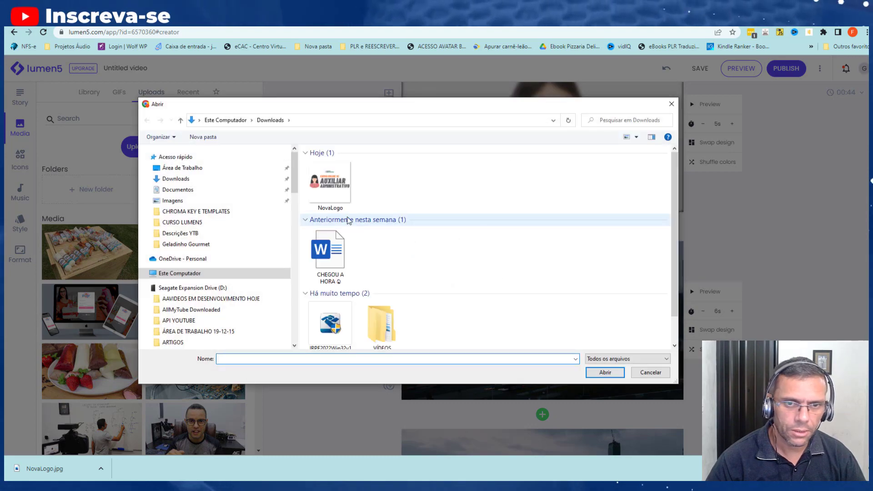
click(330, 184)
click(605, 372)
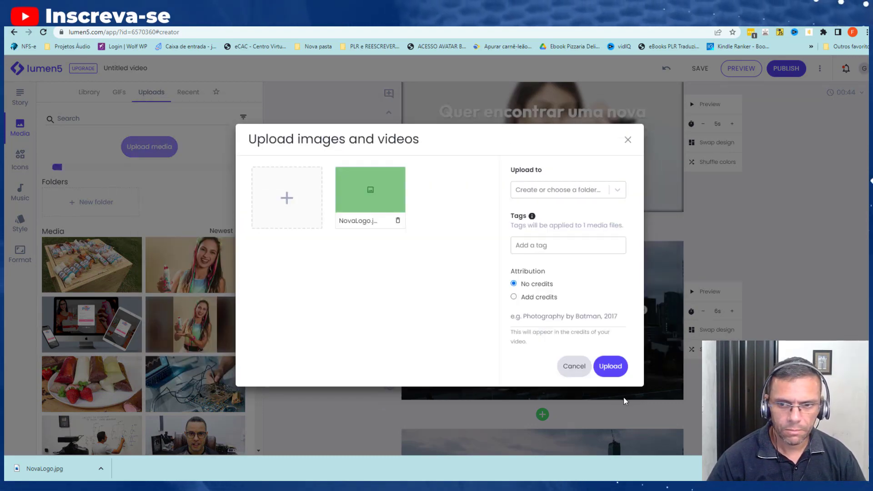
click(610, 366)
Set the uploaded course logo as the background of scene 6
scroll(587, 364, down, 2)
scroll(587, 364, down, 4)
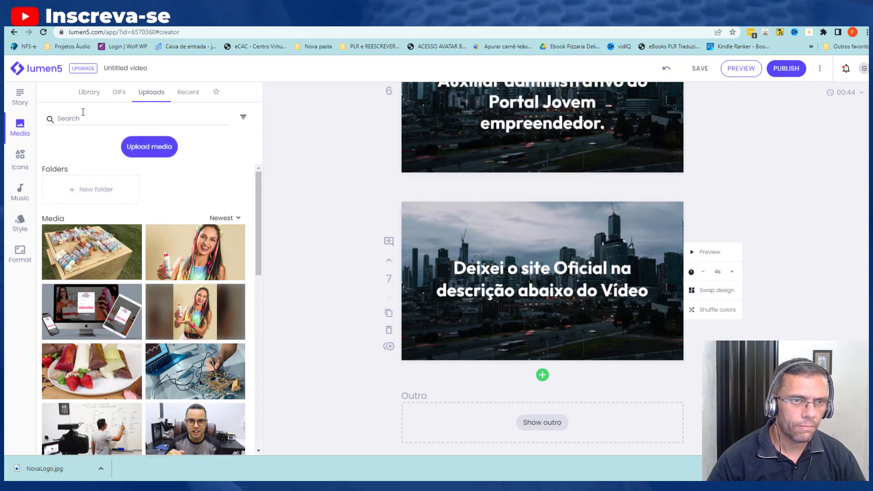
scroll(543, 277, up, 2)
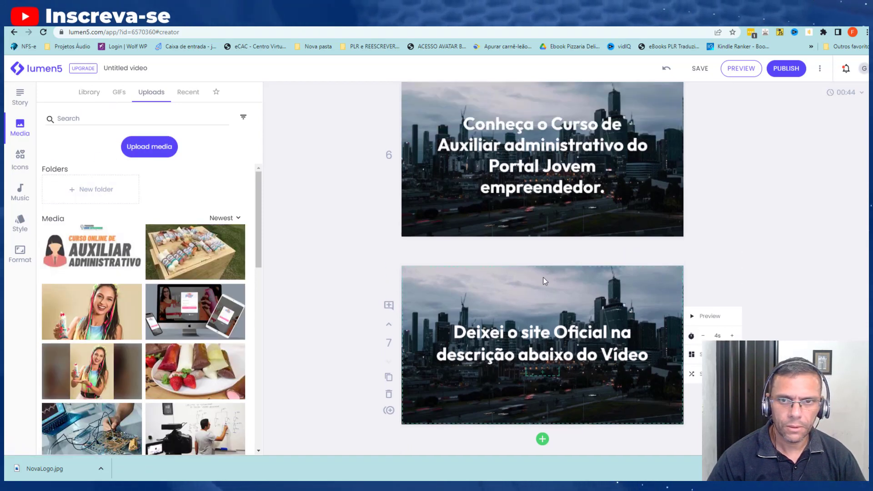
drag(99, 252, 524, 187)
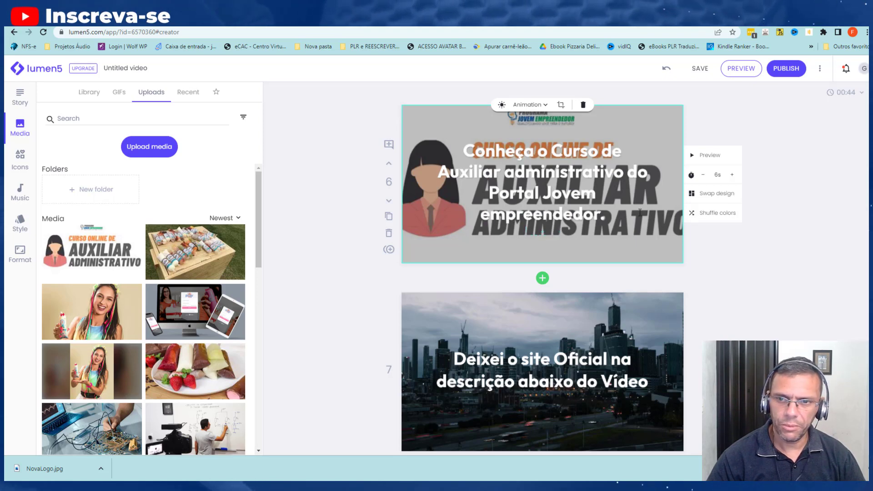
Search the stock library for "Administrative Assistant" and make the woman with raised arms at a desk scene 6's background
click(87, 119)
text(Administrative Assistant)
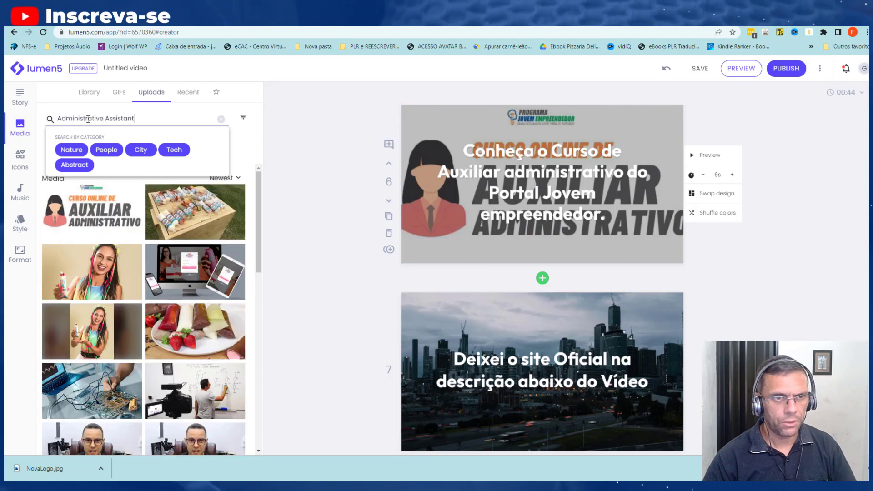
key(Return)
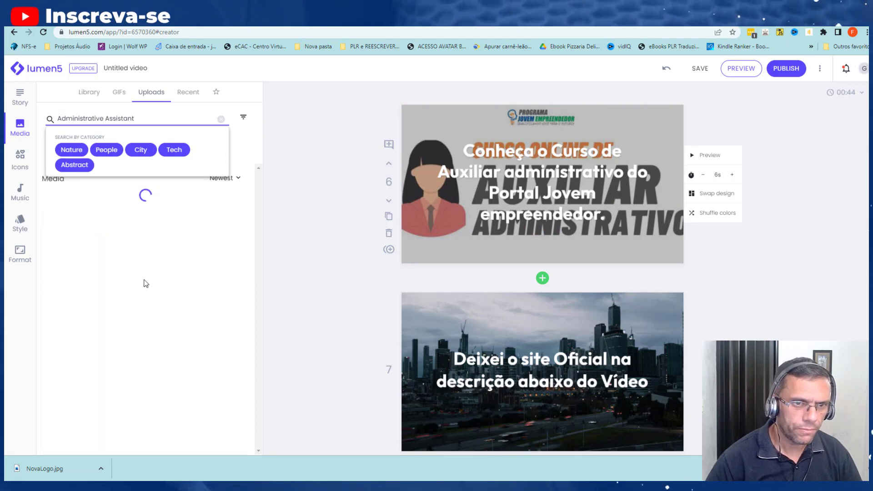
click(23, 129)
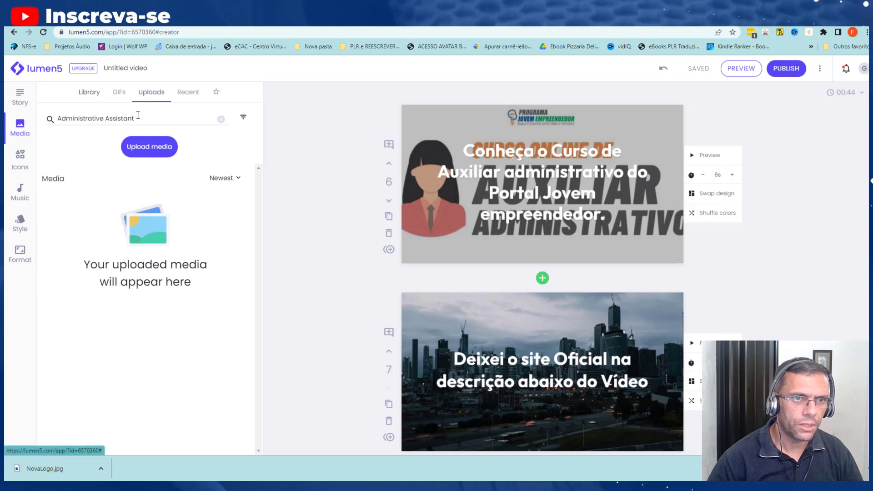
click(89, 92)
scroll(156, 365, down, 3)
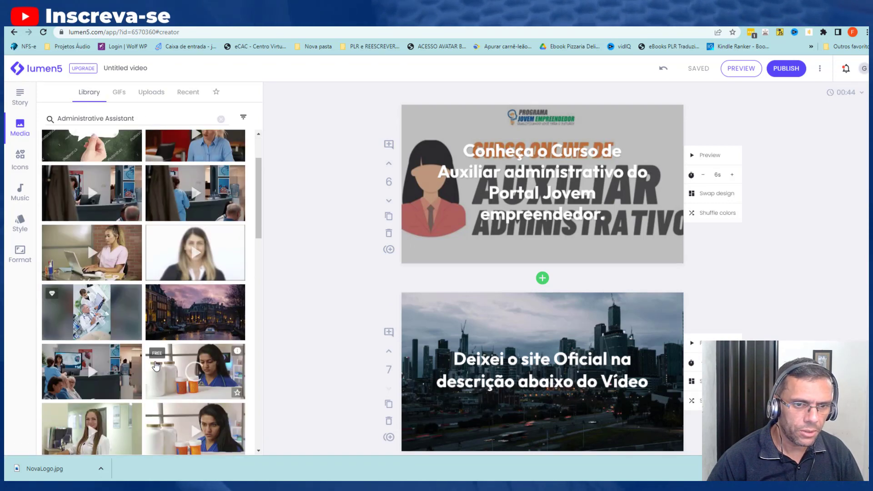
scroll(156, 366, down, 6)
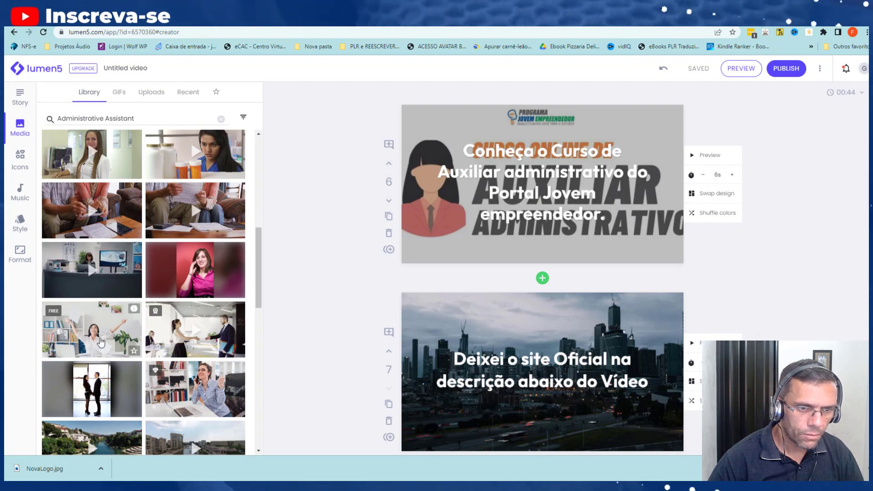
drag(92, 341, 572, 190)
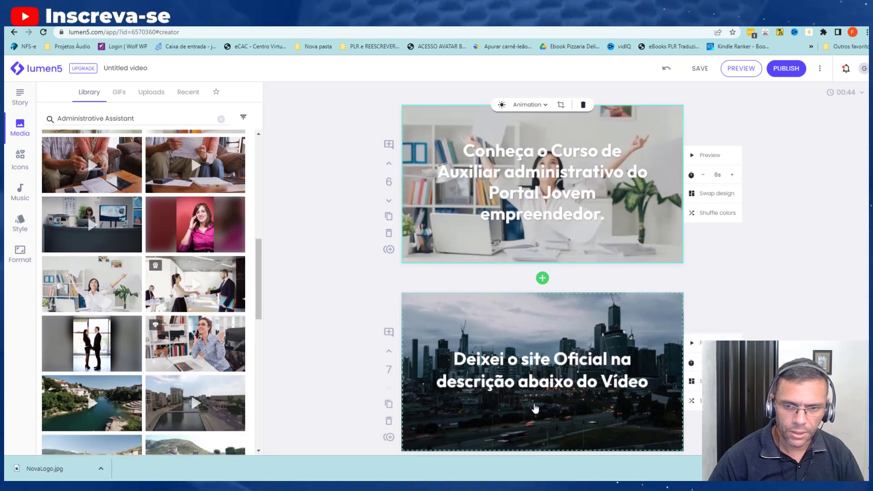
Look through the remaining stock results, and search the media library for "website"
scroll(534, 407, down, 1)
scroll(530, 192, up, 1)
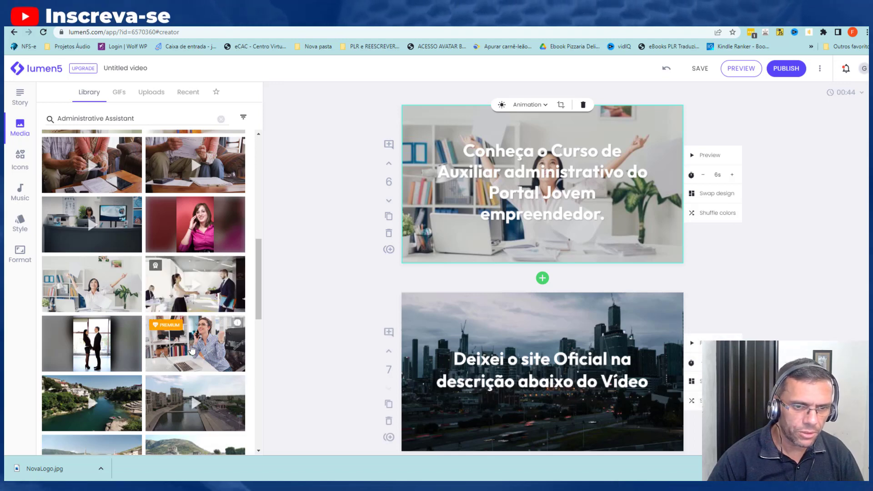
scroll(191, 346, down, 2)
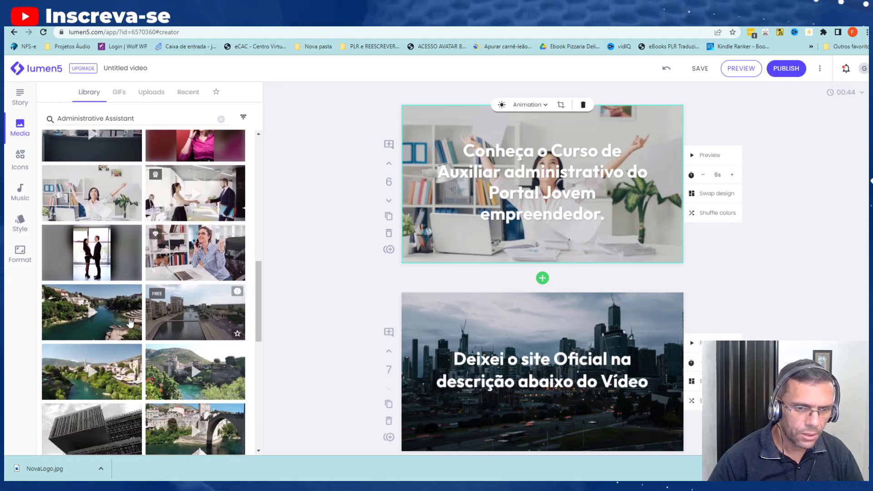
scroll(131, 322, down, 2)
scroll(182, 346, down, 1)
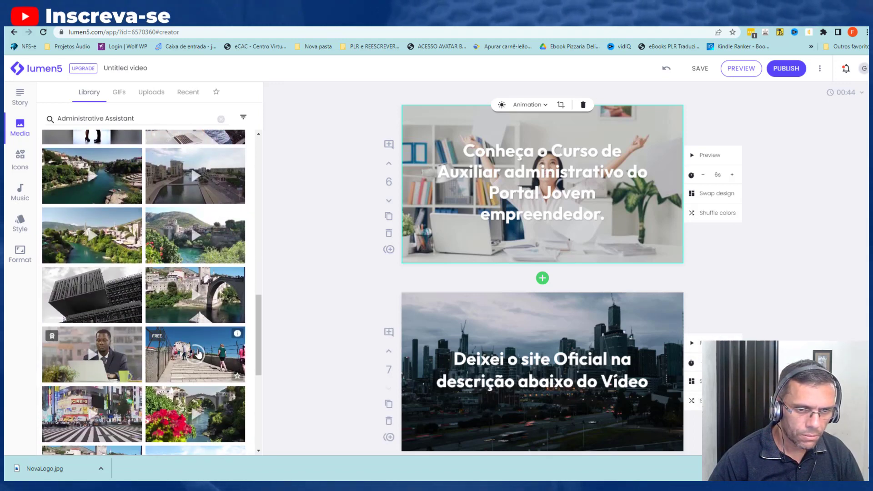
scroll(198, 353, up, 6)
drag(135, 119, 50, 120)
text(web)
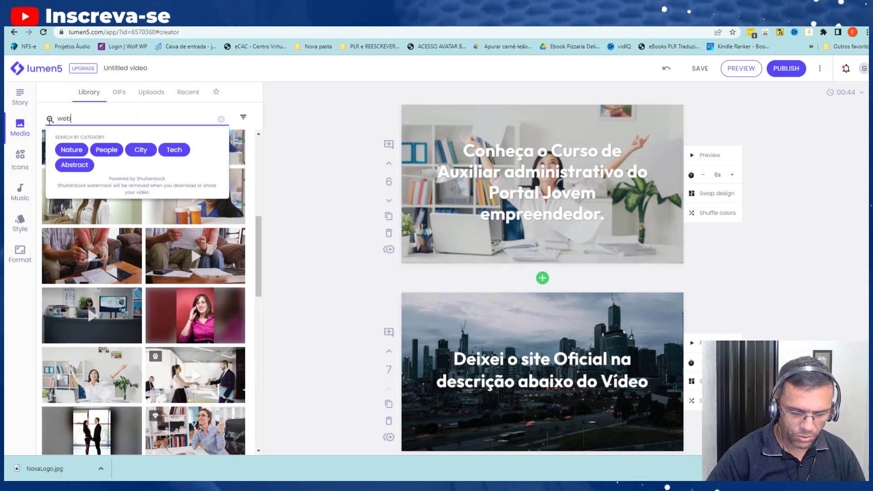
text(site)
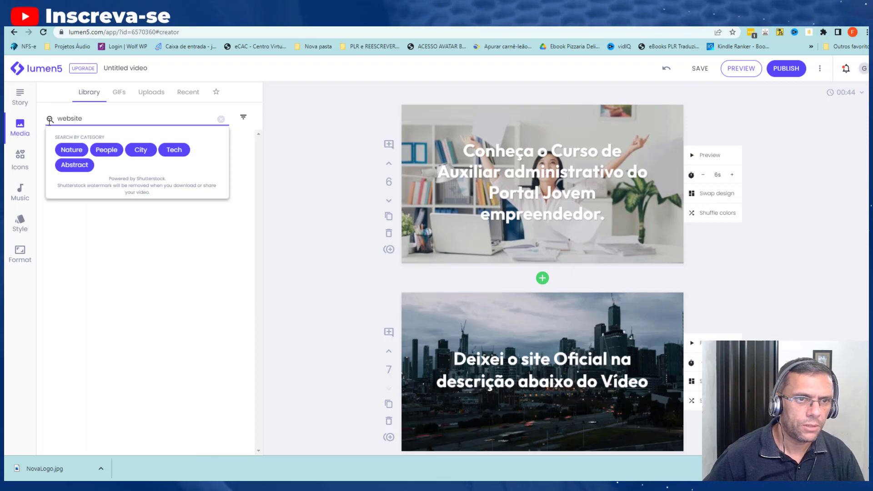
click(320, 267)
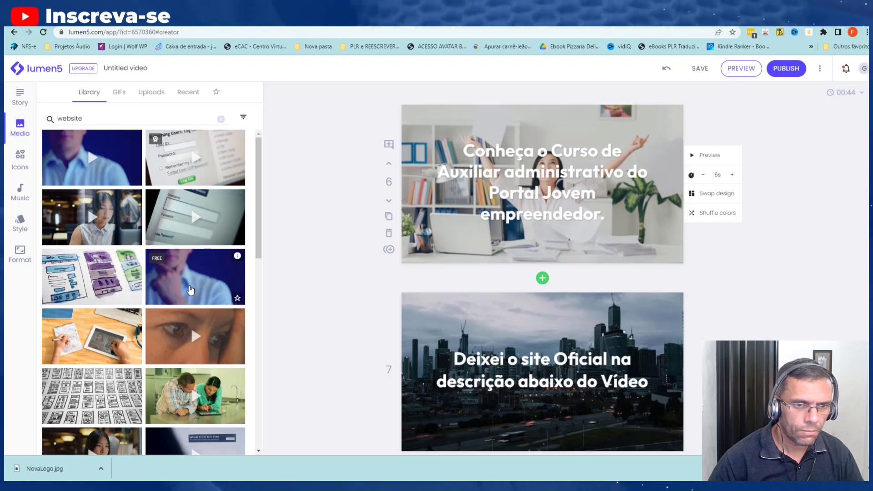
Browse the website results and make the man in glasses working at a laptop scene 7's background
scroll(194, 282, down, 2)
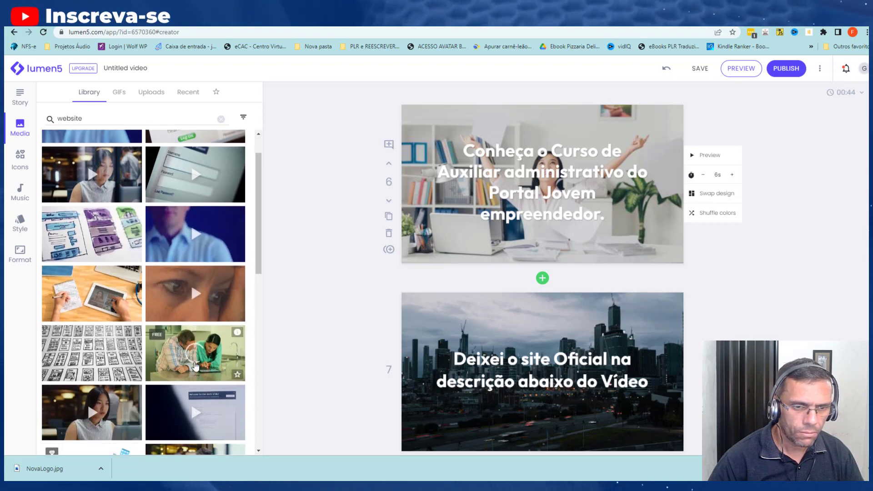
scroll(135, 370, down, 2)
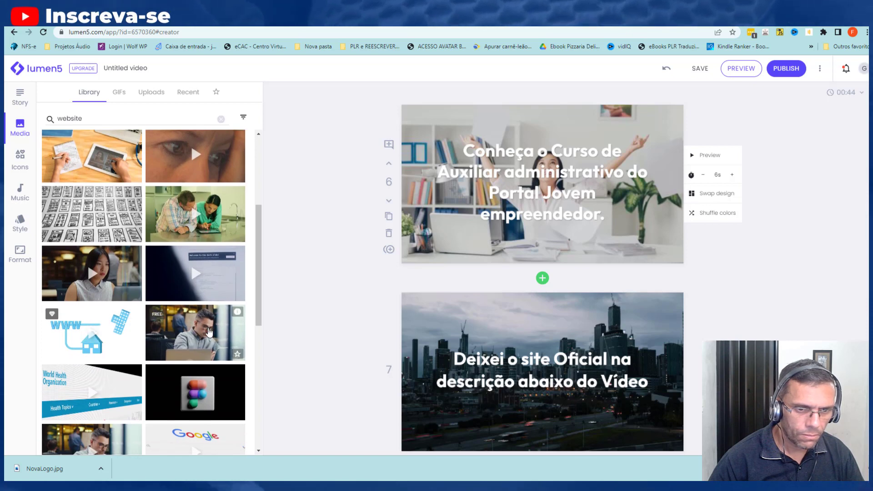
scroll(129, 347, down, 2)
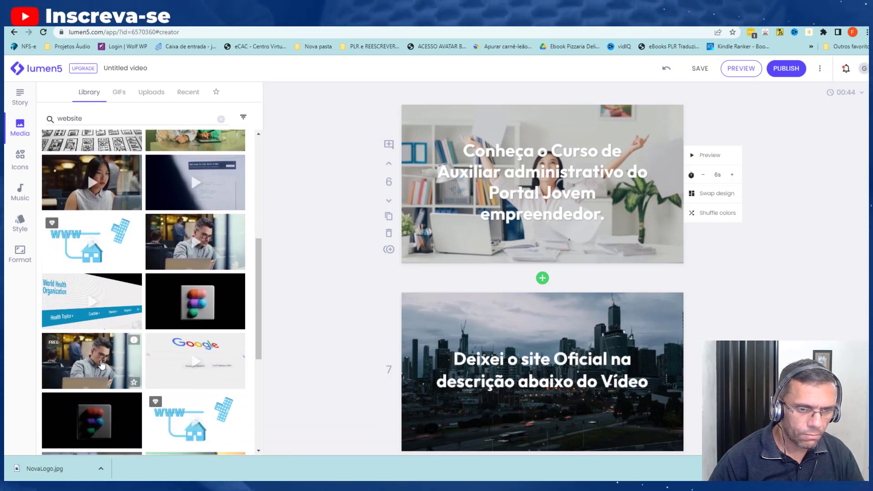
scroll(116, 368, down, 1)
scroll(116, 367, down, 1)
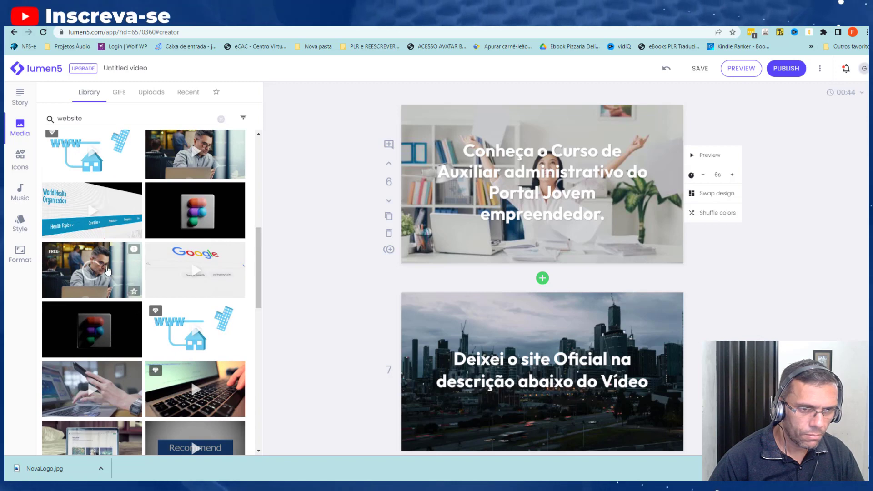
drag(98, 270, 569, 377)
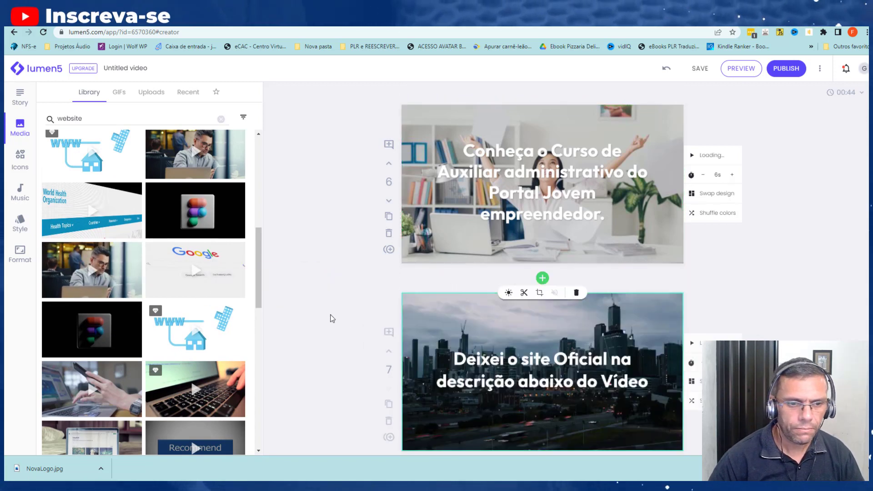
scroll(569, 341, down, 3)
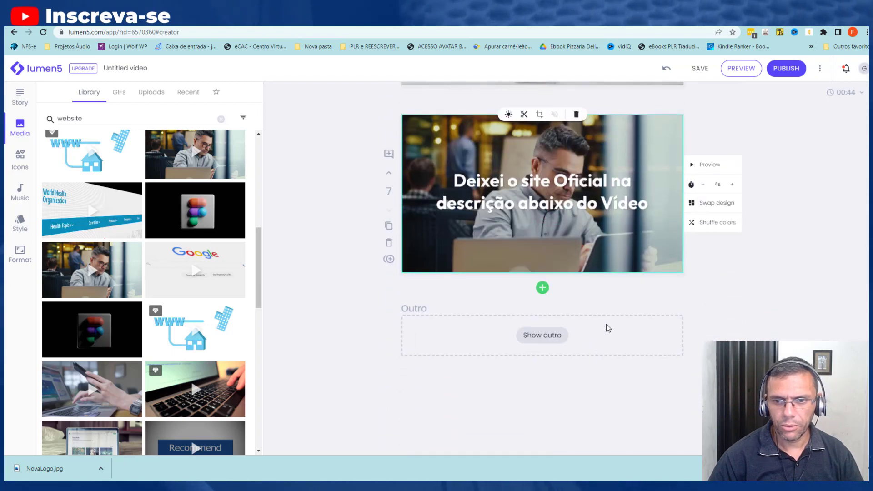
Set the duration of scene 1, the title scene, to 3 seconds
scroll(605, 269, up, 20)
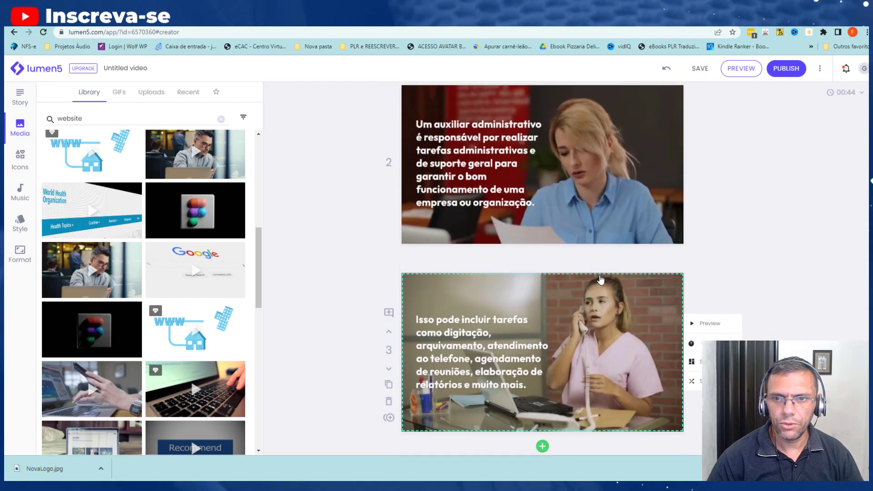
scroll(606, 280, up, 5)
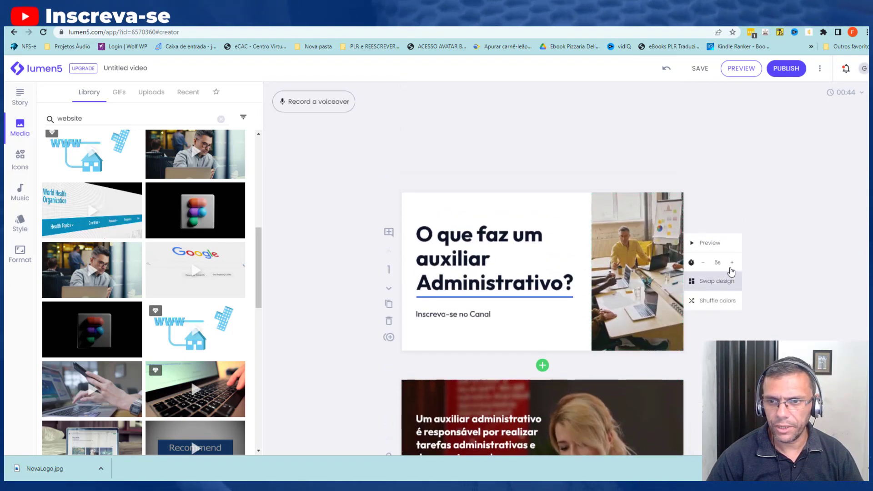
scroll(760, 279, down, 2)
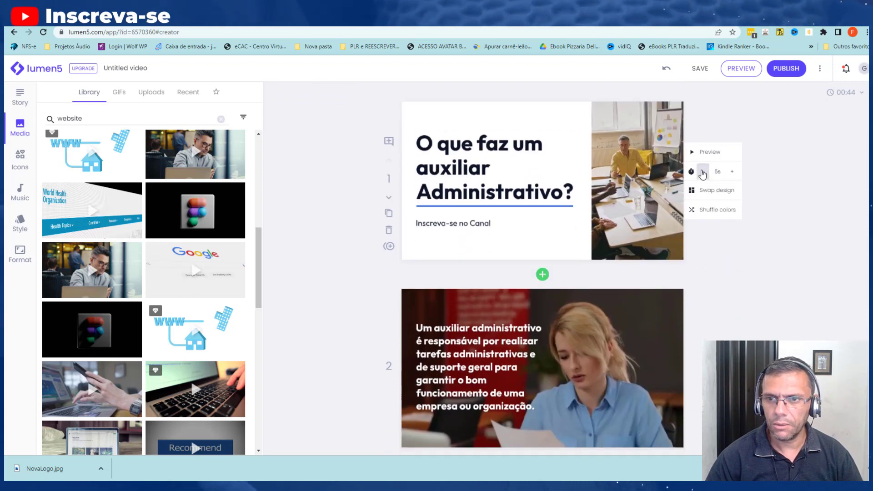
click(703, 173)
click(704, 173)
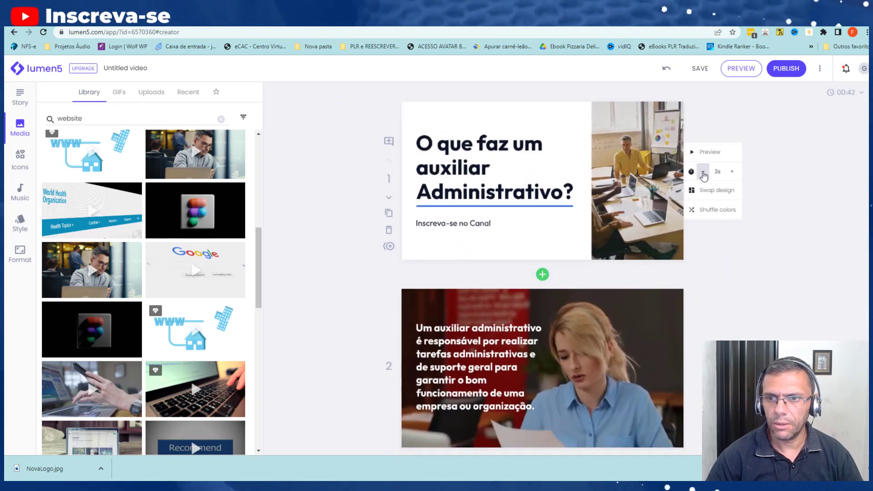
Position scene 2's text at the bottom centre and set the scene's duration to 4 seconds
scroll(690, 318, down, 3)
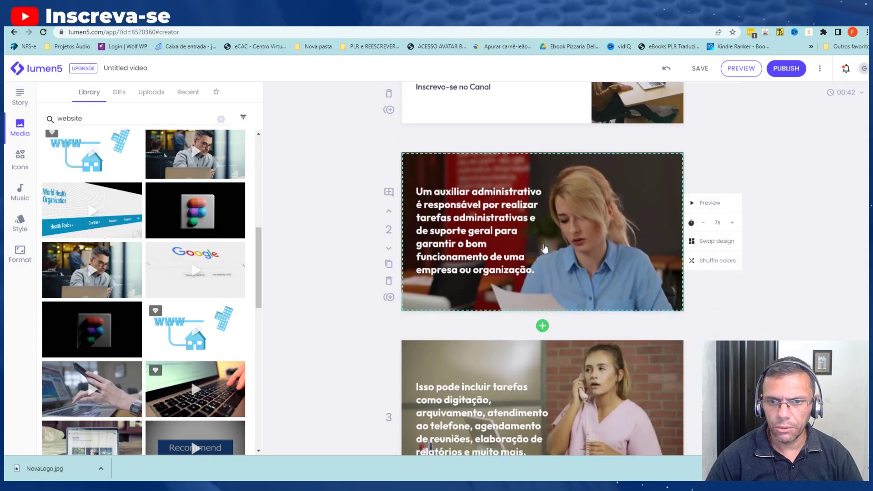
click(470, 231)
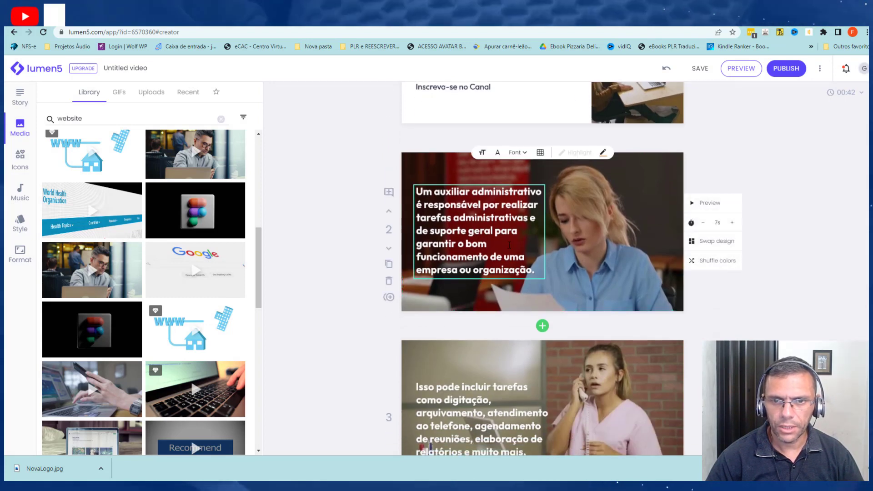
click(541, 155)
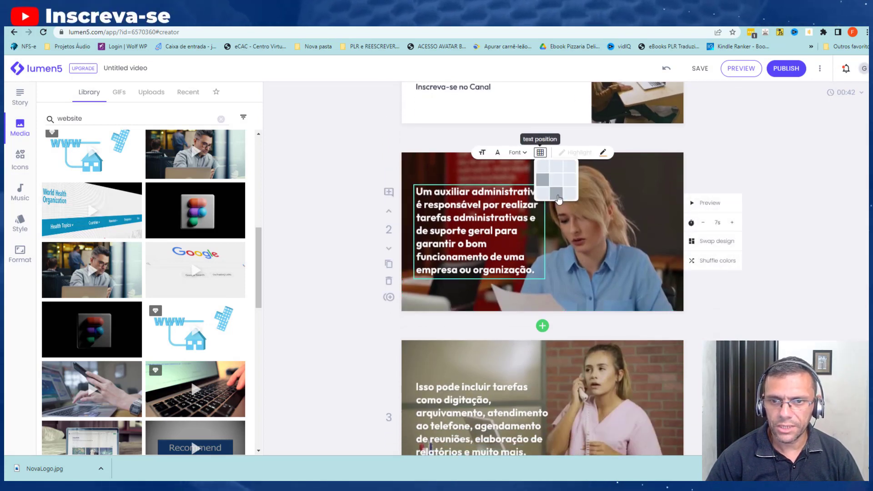
click(549, 193)
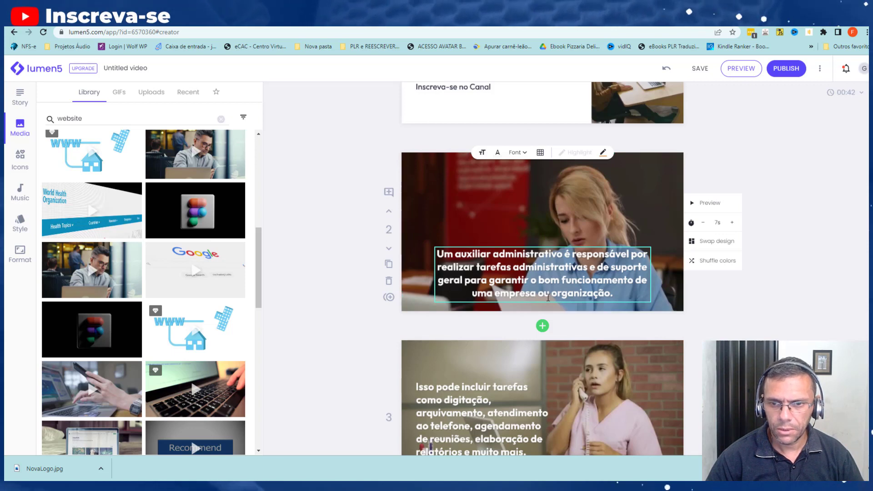
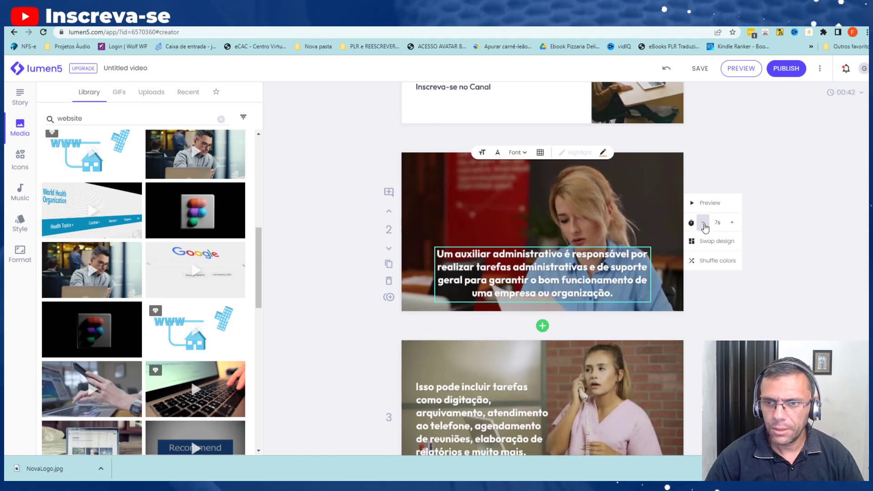
click(704, 223)
click(704, 223)
click(704, 223)
Place scene 3's text at the bottom centre and reduce the scene's duration to 4 seconds
scroll(676, 356, down, 2)
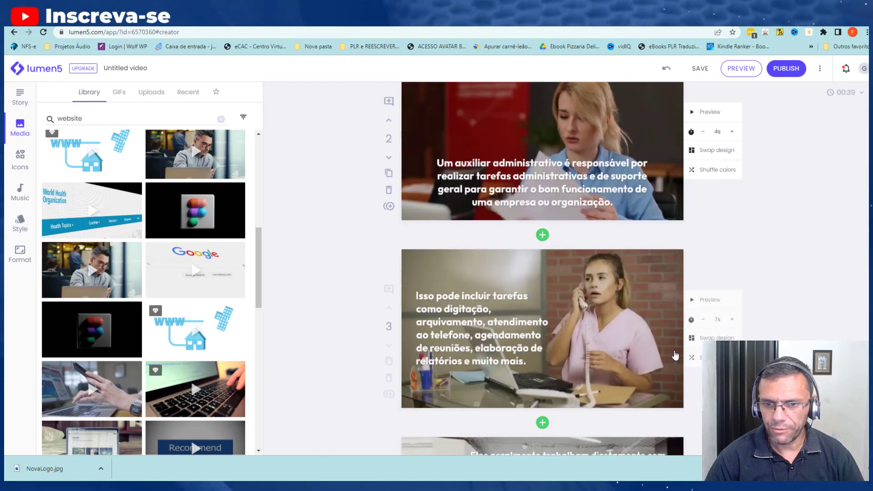
click(480, 321)
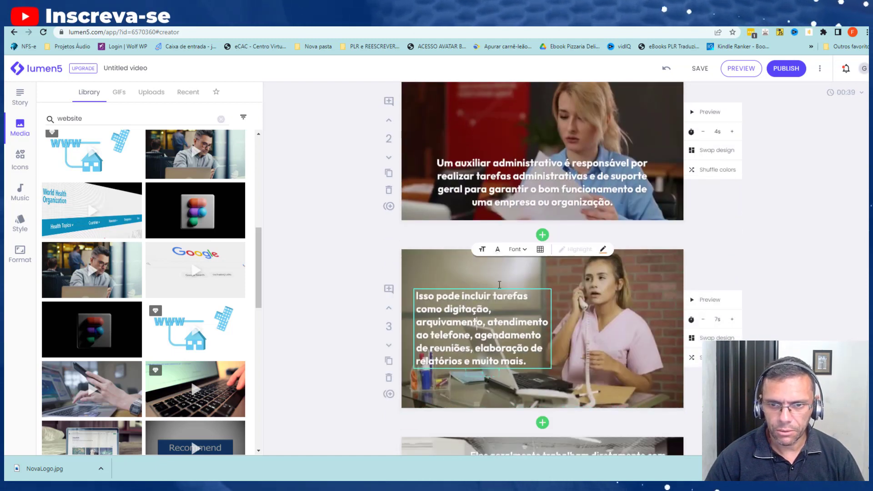
click(542, 251)
click(557, 297)
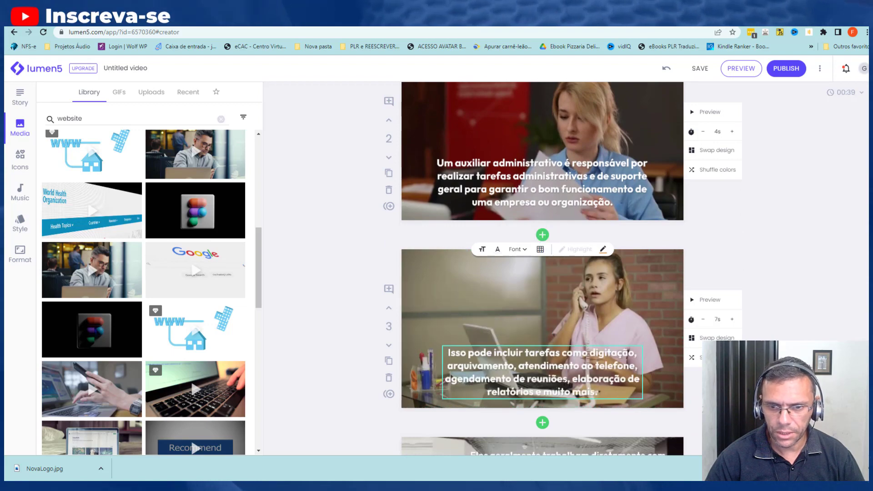
click(703, 319)
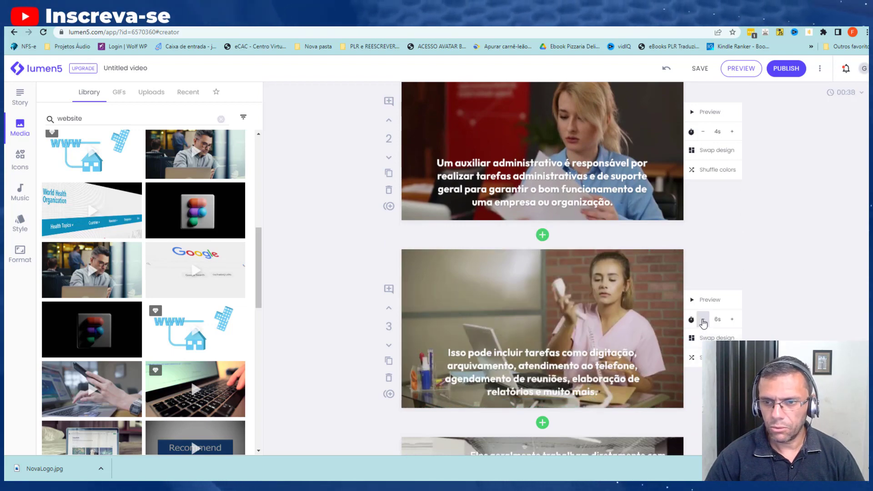
Move scene 4's text to the bottom centre and set the scene's duration to 5 seconds
scroll(587, 296, down, 4)
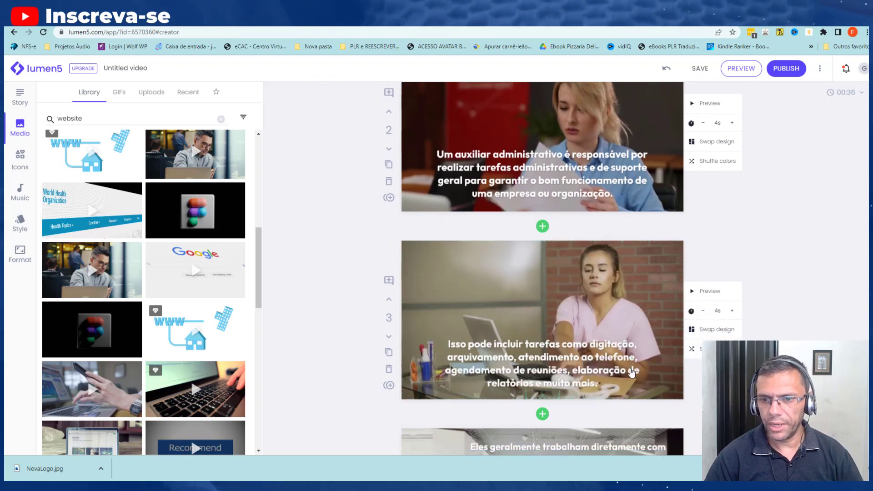
click(587, 286)
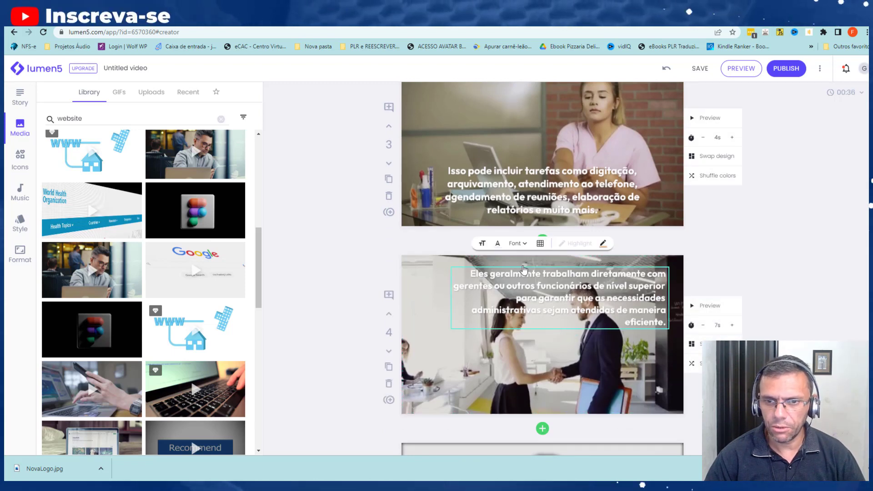
click(540, 245)
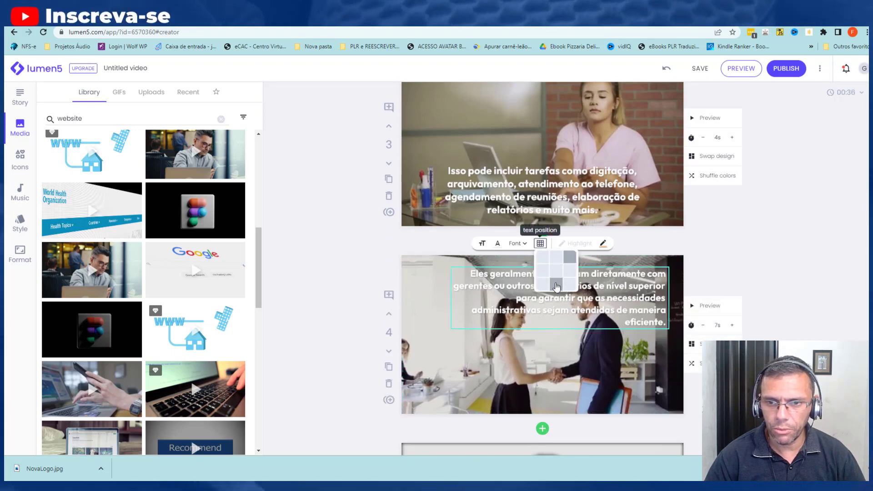
click(556, 284)
scroll(622, 371, down, 2)
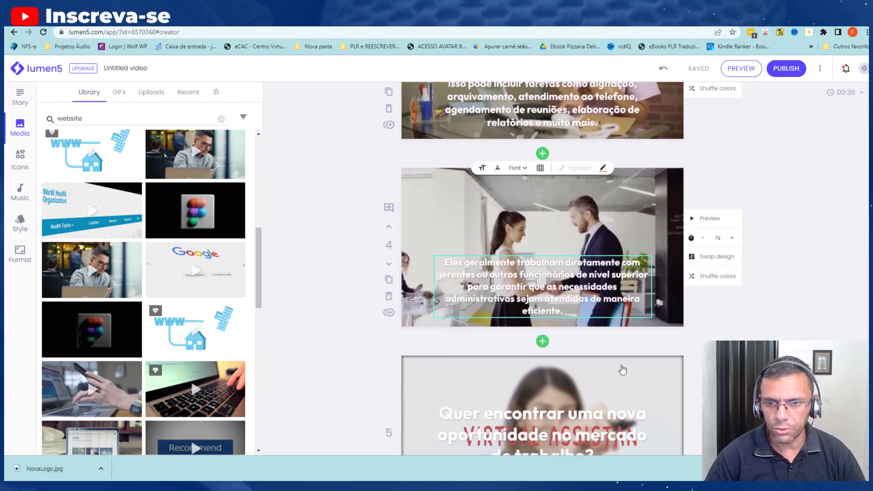
click(733, 234)
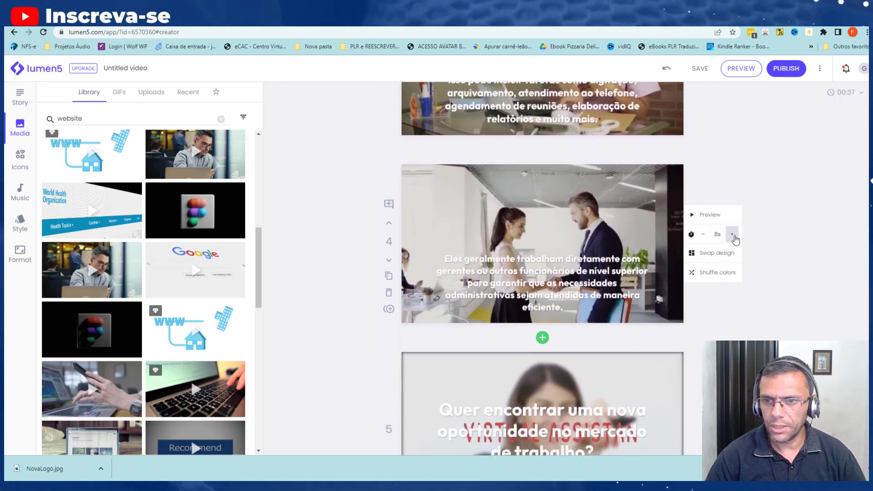
click(704, 236)
click(704, 236)
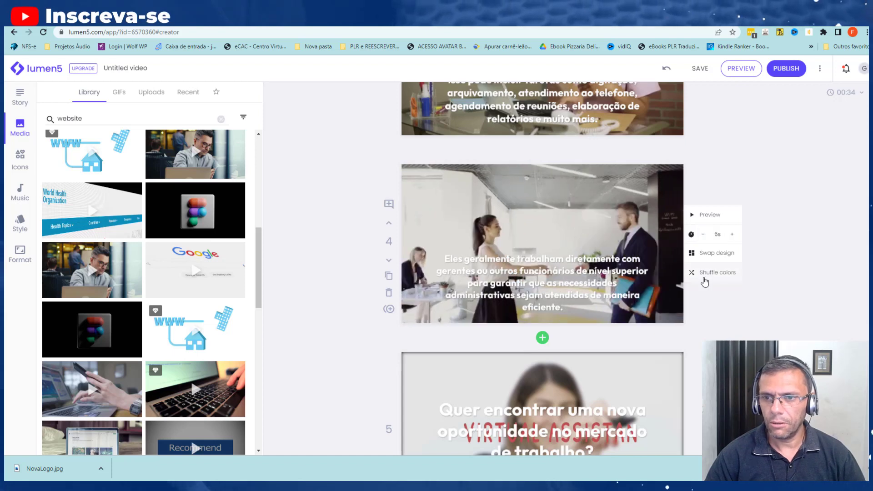
Replace scene 7's background with the clip of hands using a phone and a laptop
click(551, 395)
click(548, 284)
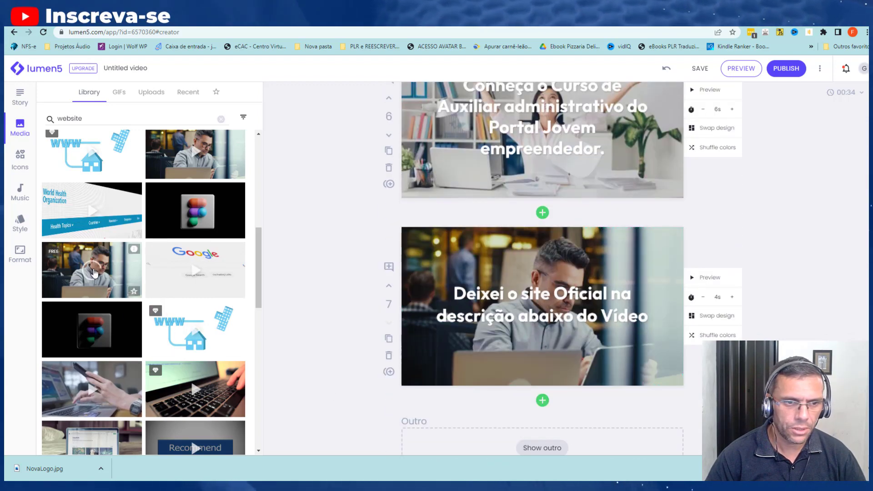
drag(107, 393, 532, 316)
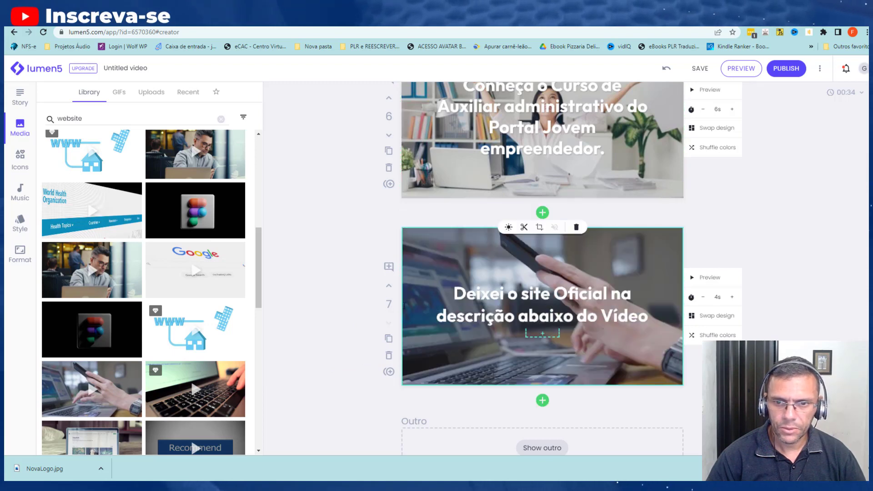
Make the man in glasses at a laptop scene 5's background and set the scene's duration to 4 seconds
scroll(528, 296, up, 6)
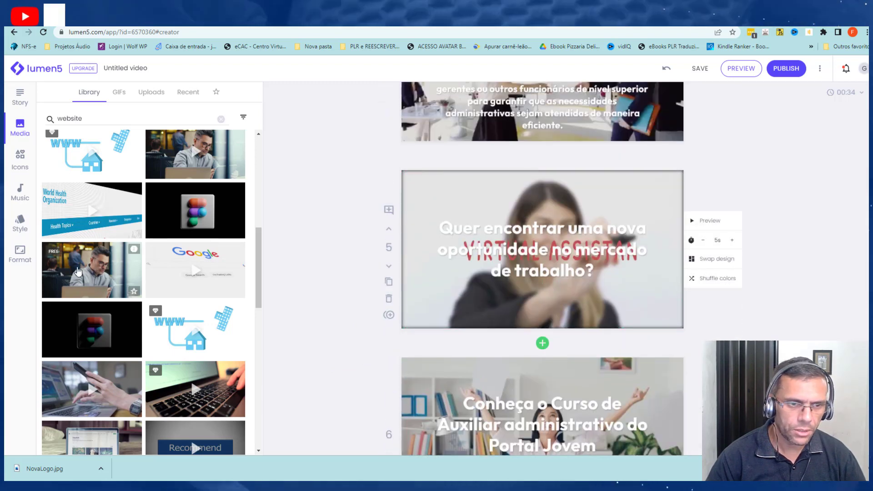
drag(103, 271, 499, 257)
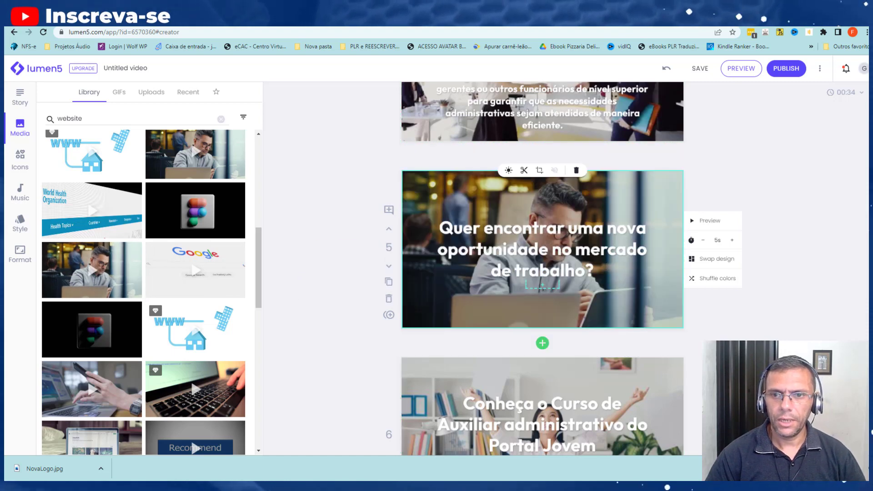
scroll(594, 271, up, 1)
scroll(576, 187, up, 1)
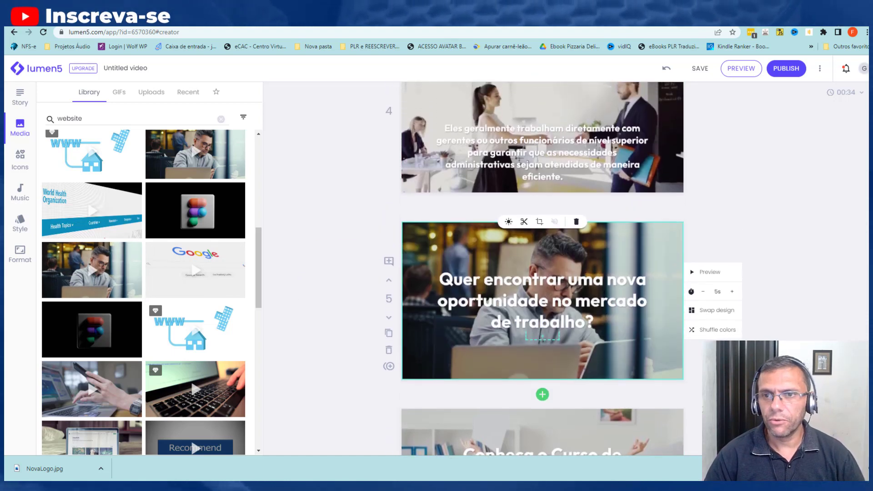
scroll(561, 170, down, 2)
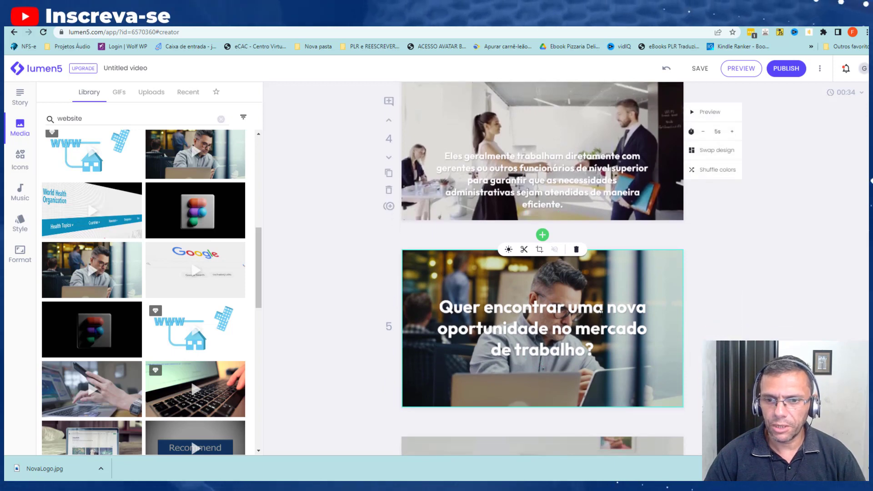
click(703, 240)
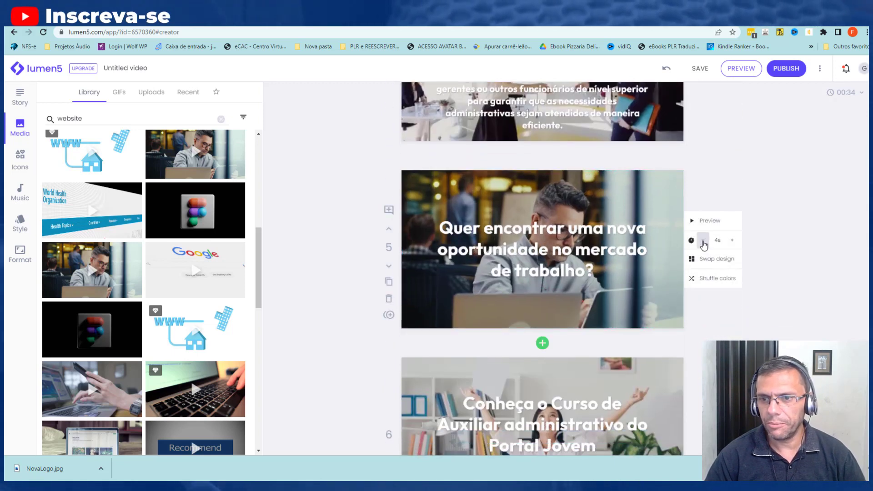
click(703, 241)
Set scene 6's duration to 4 seconds and shorten scene 7's duration
scroll(620, 271, down, 3)
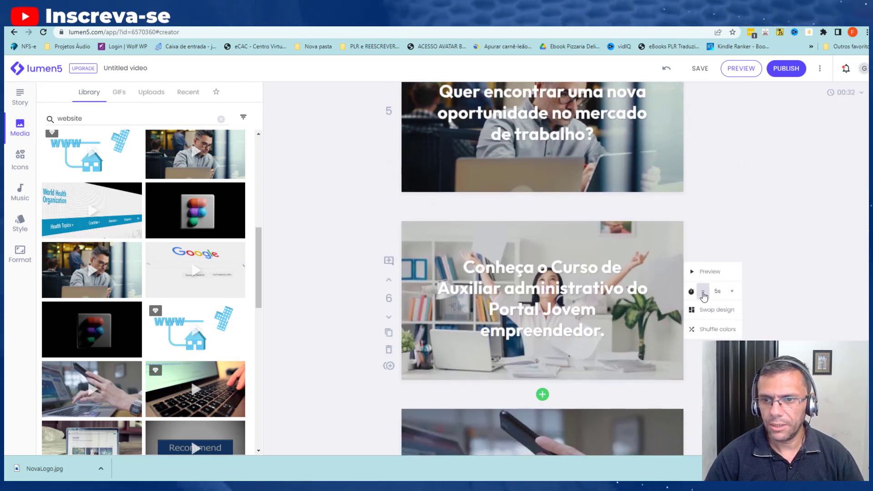
scroll(601, 388, down, 3)
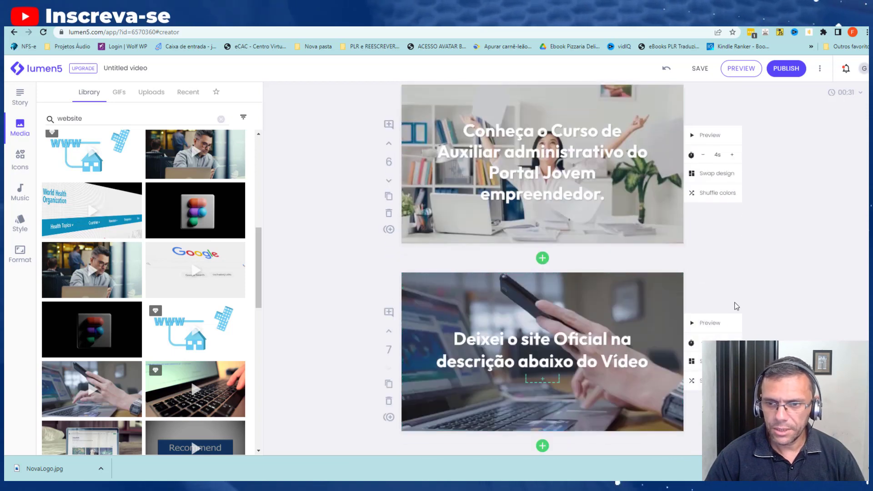
click(703, 343)
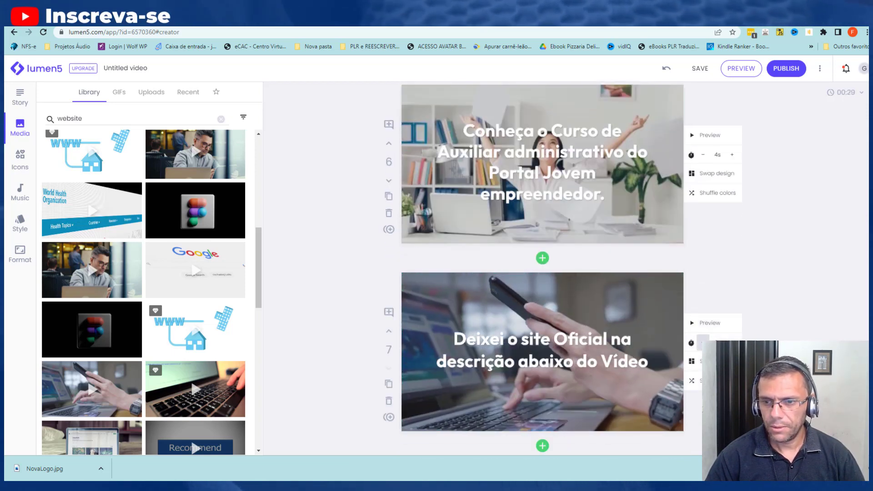
Preview the whole video, close the preview and publish the video
click(732, 73)
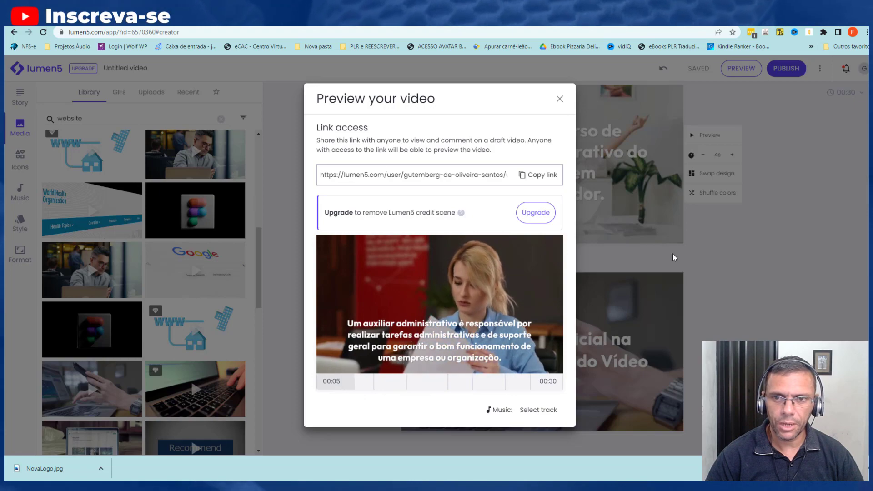
click(561, 102)
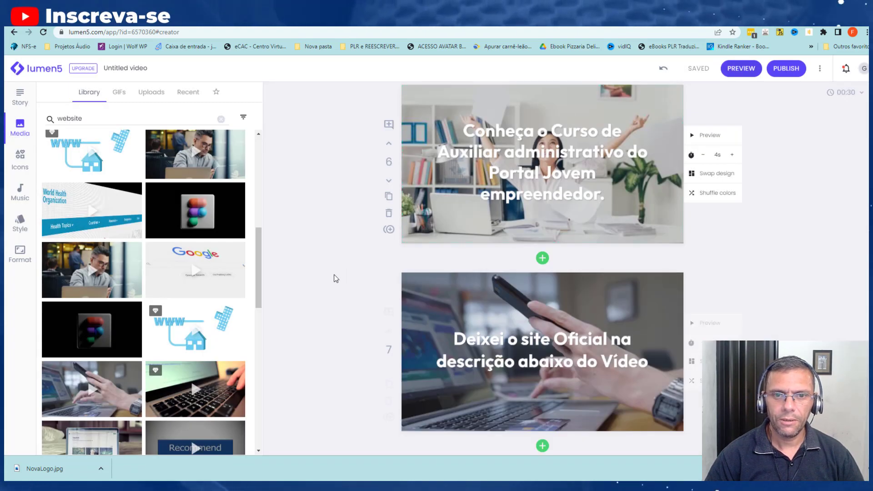
scroll(346, 279, up, 15)
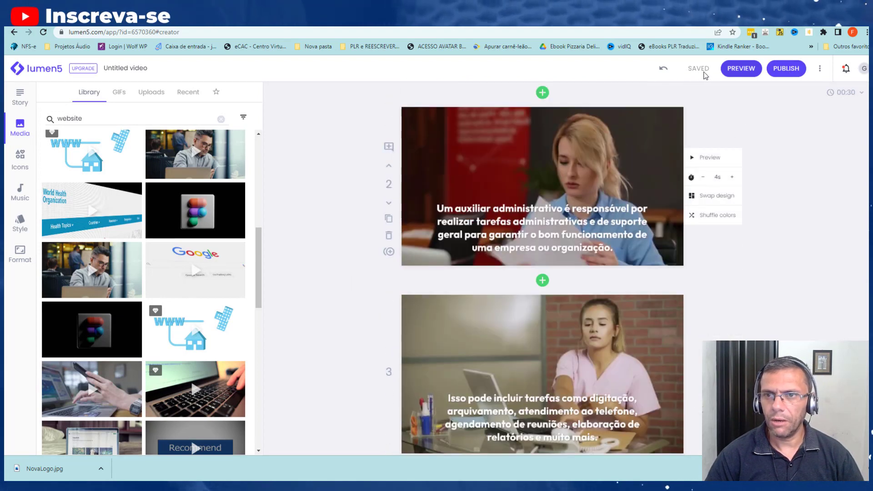
click(794, 75)
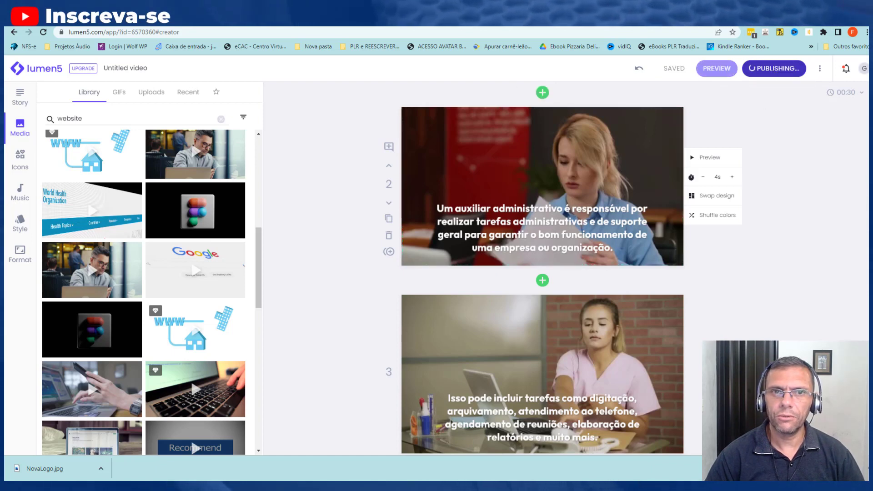
Switch to the Word document Documento1 and copy the complete script text, from the first paragraph through the last line
mouse_move(235, 486)
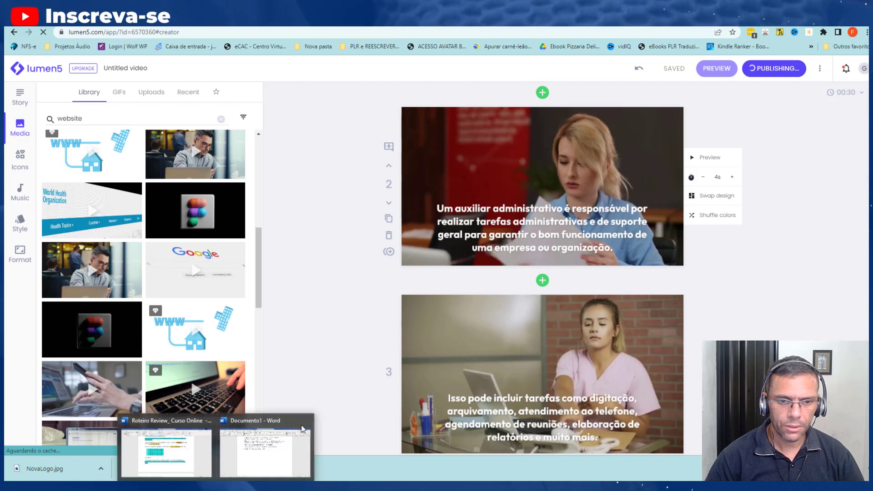
click(260, 449)
scroll(420, 232, up, 3)
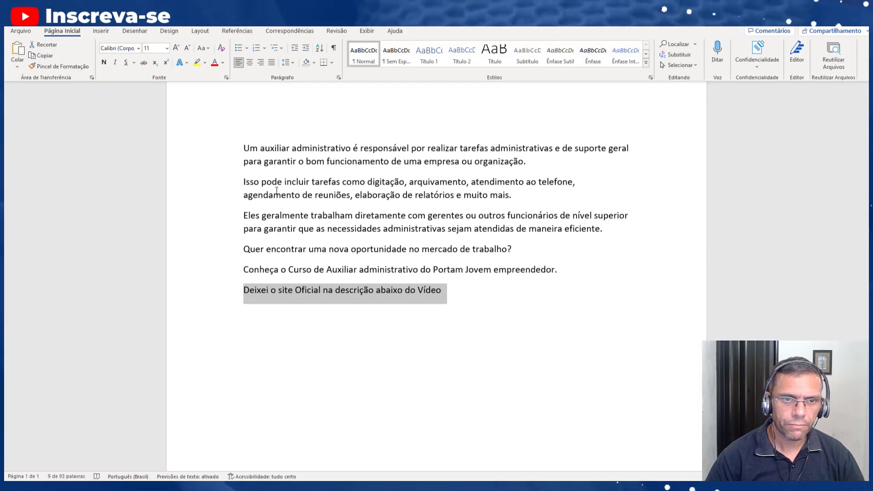
drag(245, 162, 450, 312)
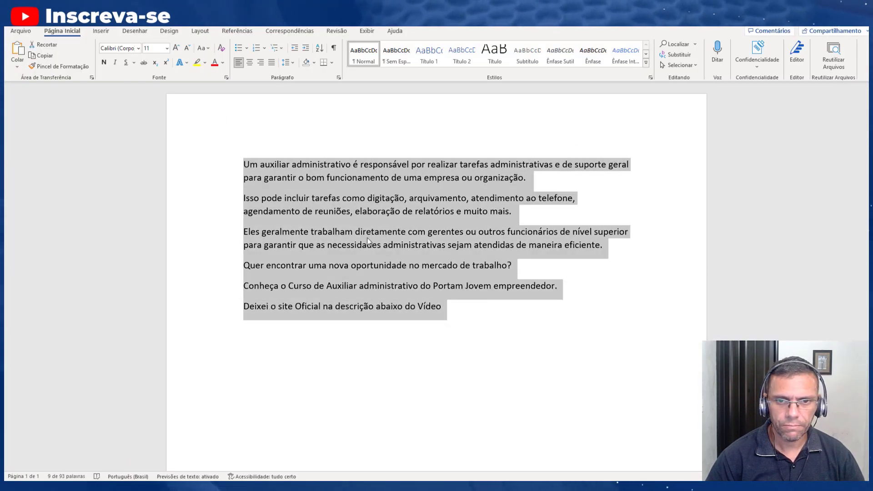
right_click(368, 238)
click(390, 283)
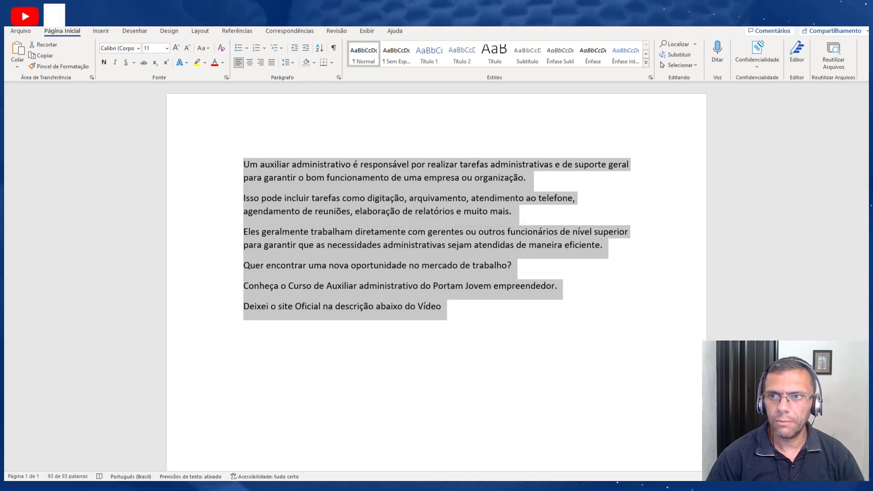
Paste the script into Clipchamp's text-to-speech converter and raise the speech speed close to the fast end
key(alt+Tab)
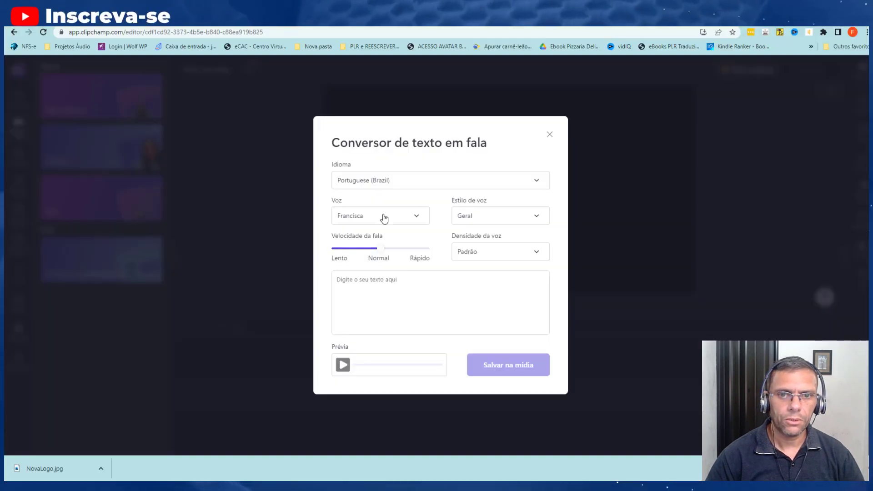
key(ctrl+v)
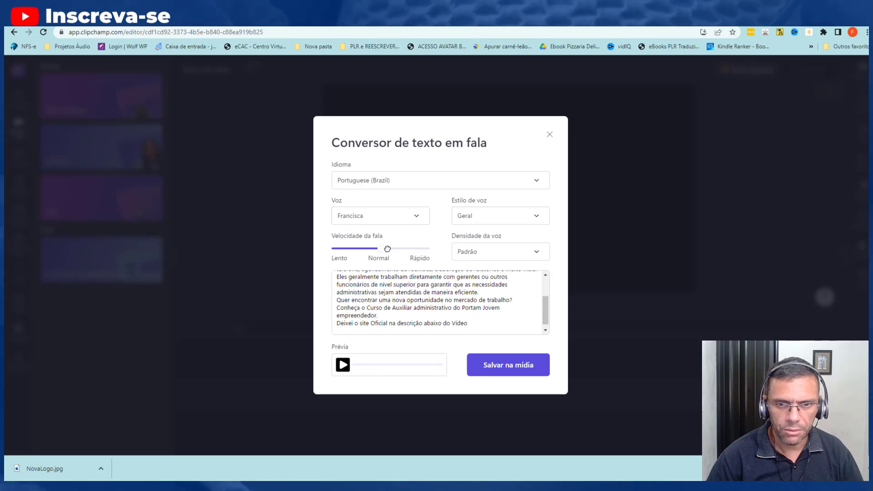
drag(385, 249, 414, 248)
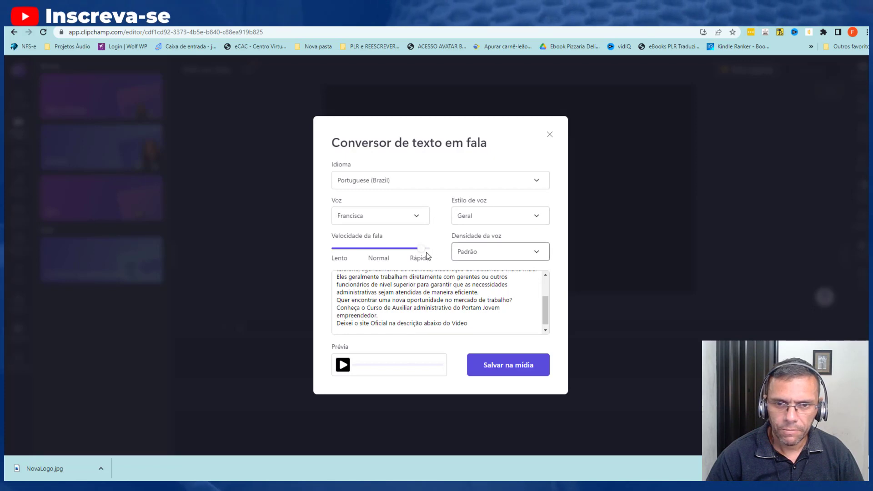
Play the Francisca voice preview and check the narration against the script text
click(809, 32)
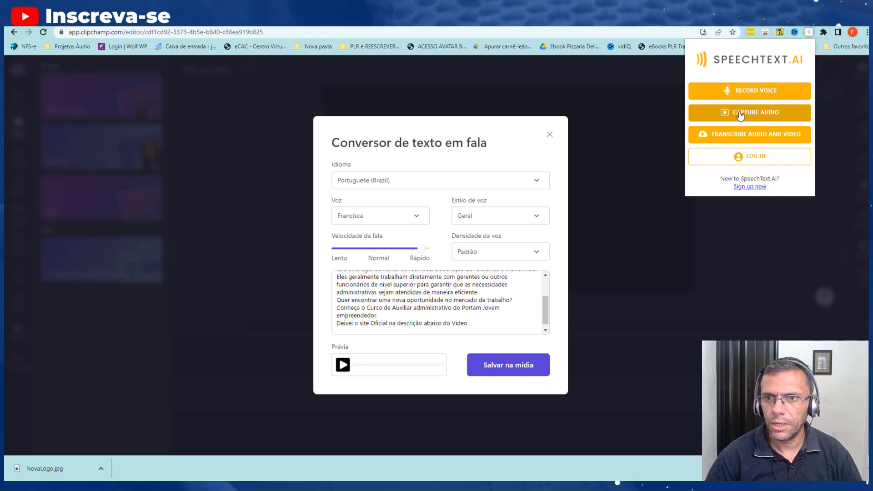
click(343, 365)
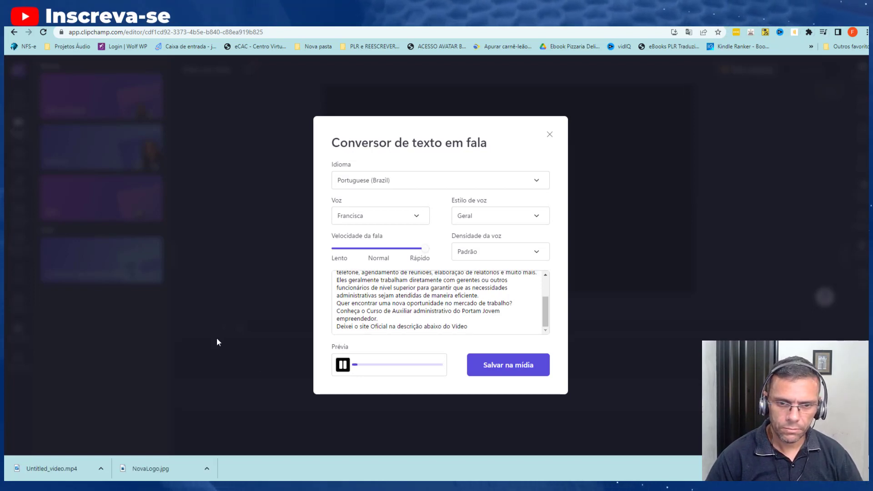
scroll(445, 300, up, 2)
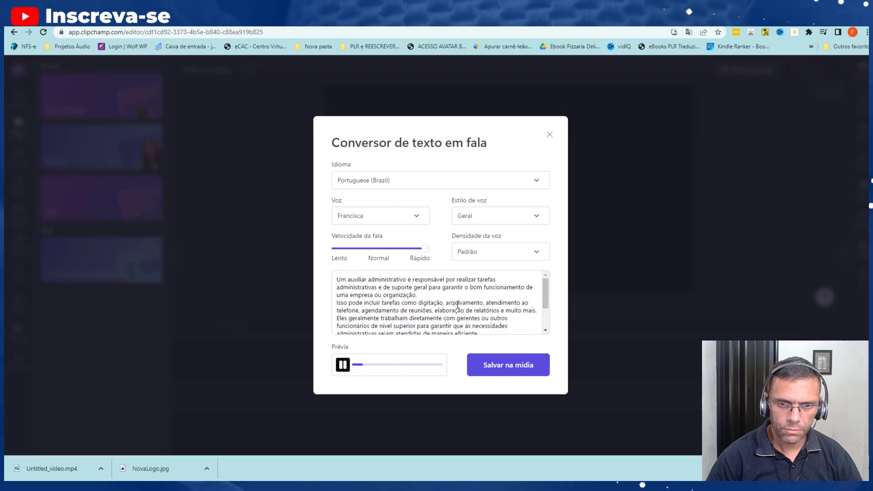
scroll(478, 305, down, 3)
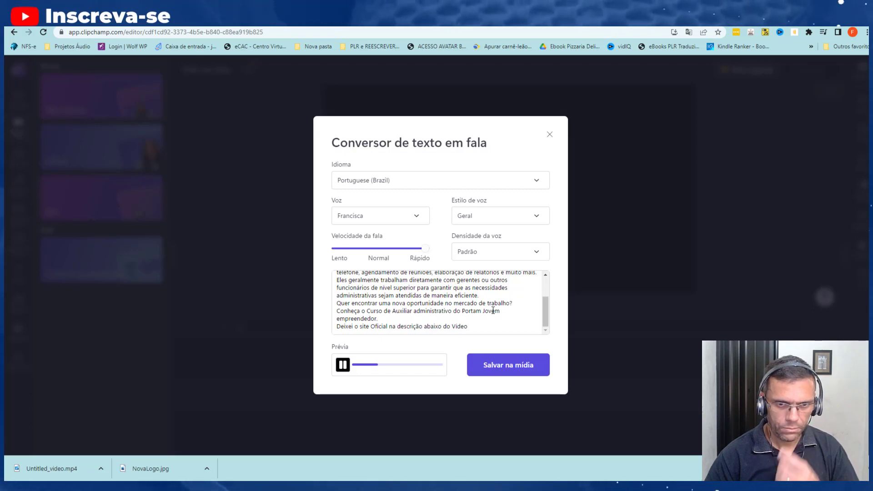
scroll(493, 311, up, 3)
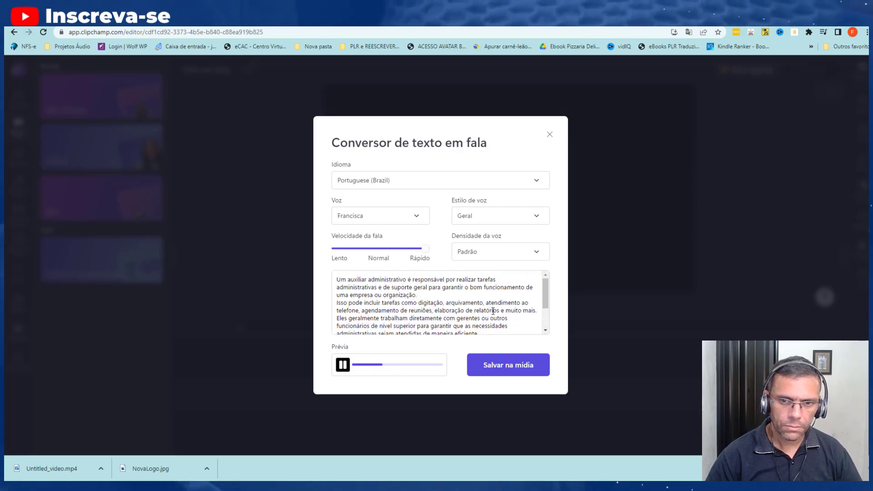
scroll(493, 313, down, 3)
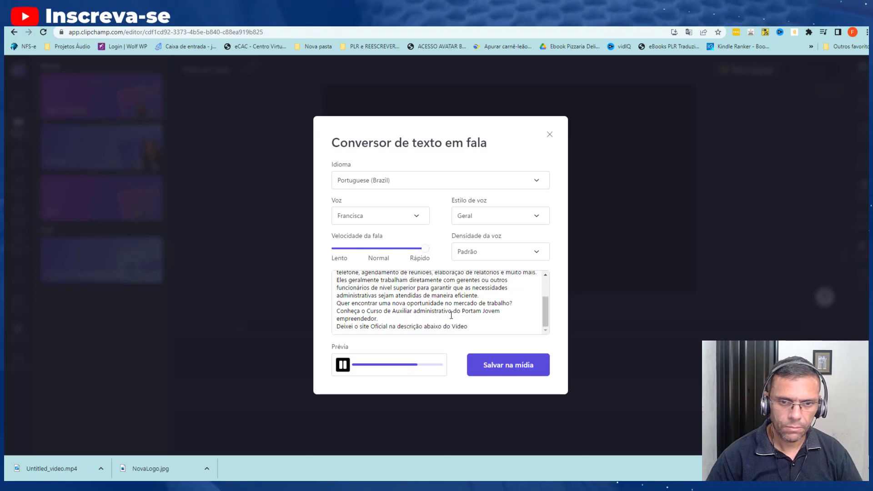
Correct "Portam" to "Portal" in the course line of the narration text
scroll(452, 315, up, 2)
scroll(477, 318, down, 2)
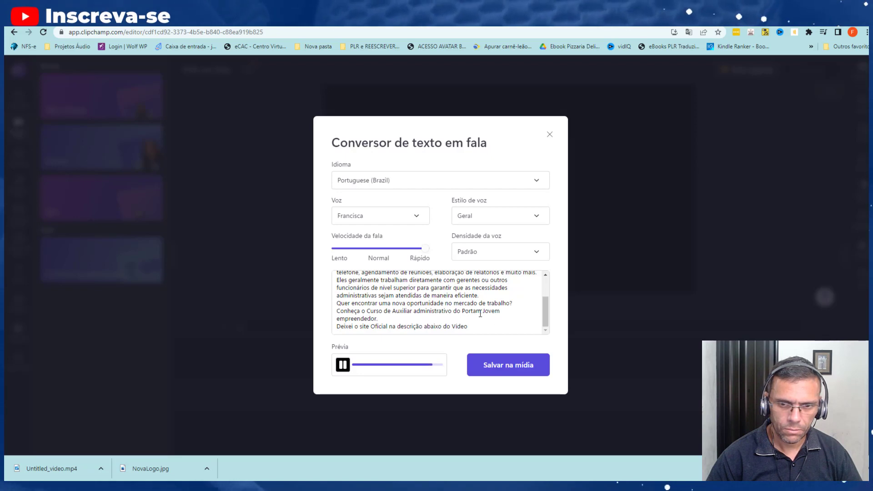
key(BackSpace)
text(l)
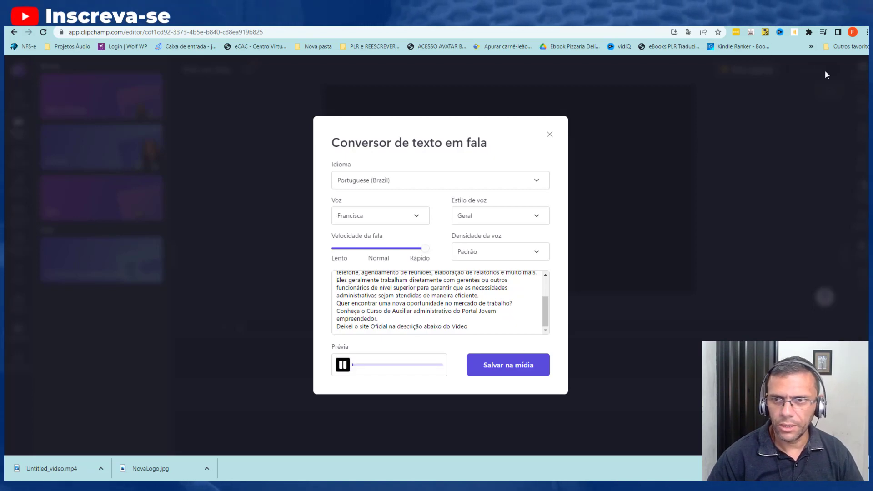
Capture the corrected narration's audio with the SpeechText.AI extension while the preview plays, and stop the capture at the end
click(345, 365)
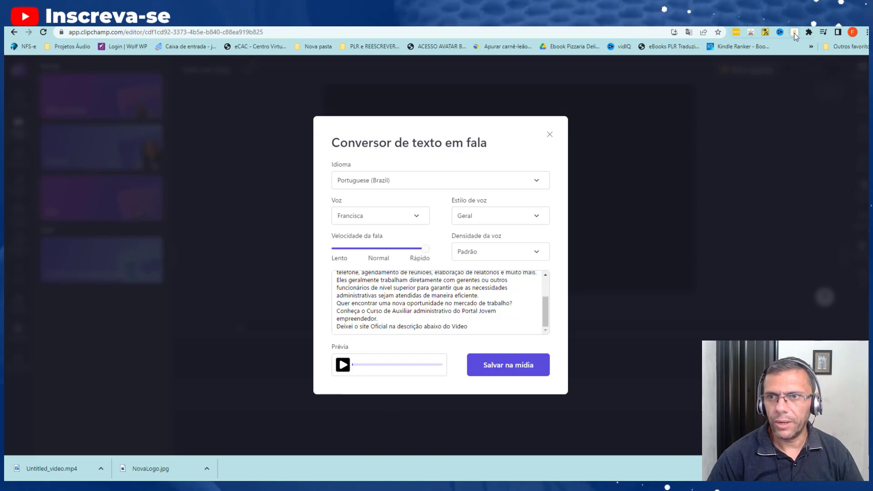
click(795, 33)
click(247, 309)
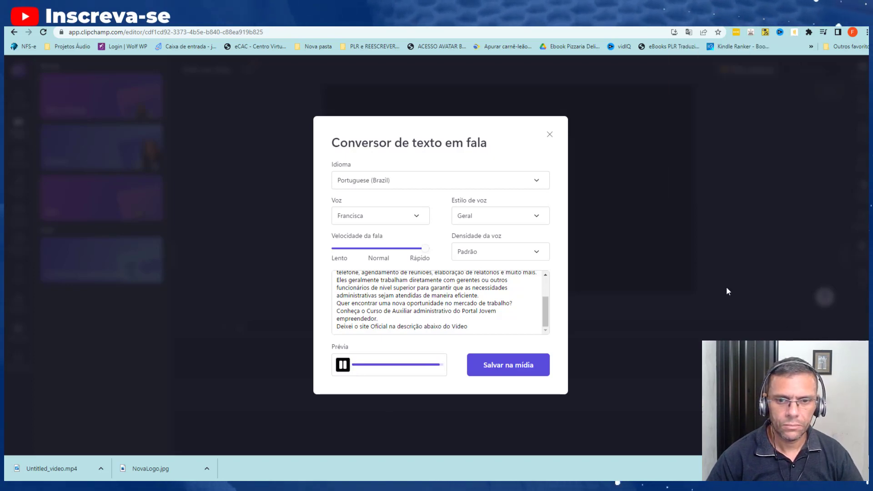
click(795, 31)
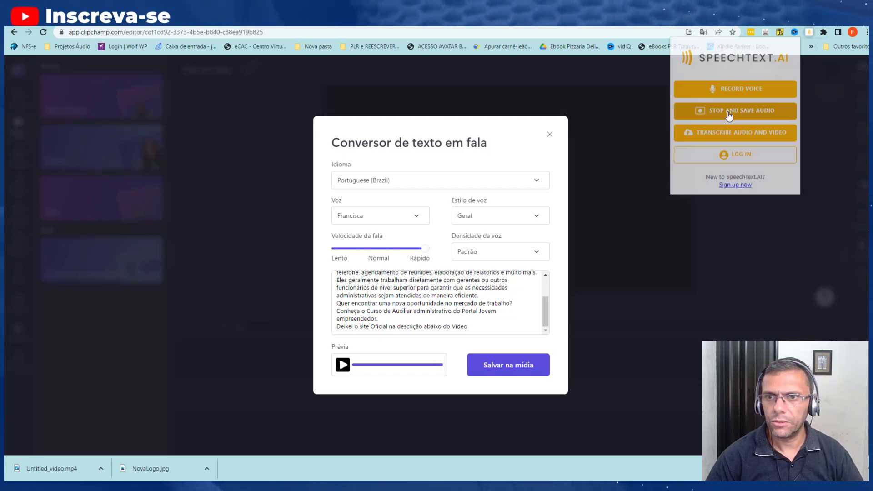
click(729, 112)
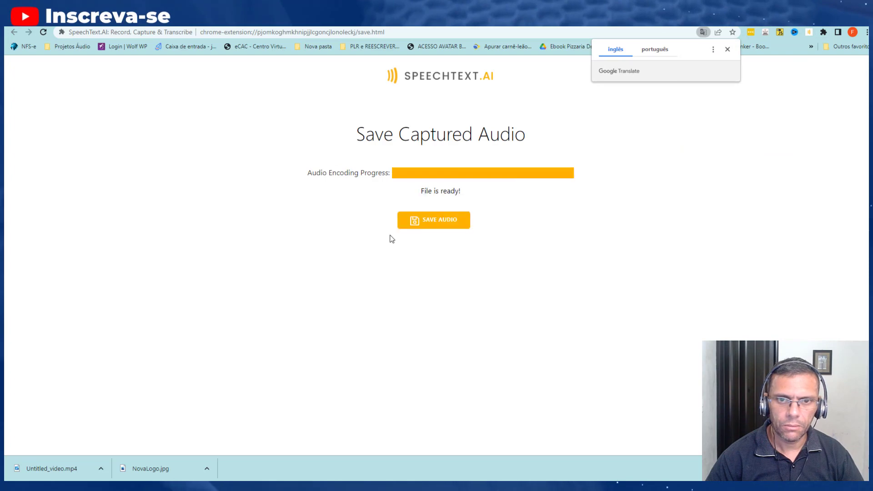
Save the captured audio as an MP3 named "Audio Portal Jovem Empre" in the Downloads folder and close the save page
click(429, 223)
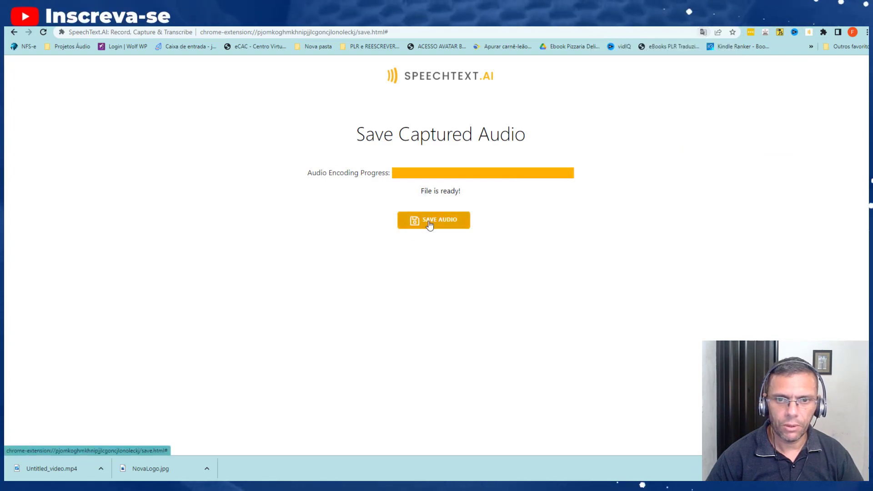
click(429, 223)
click(197, 182)
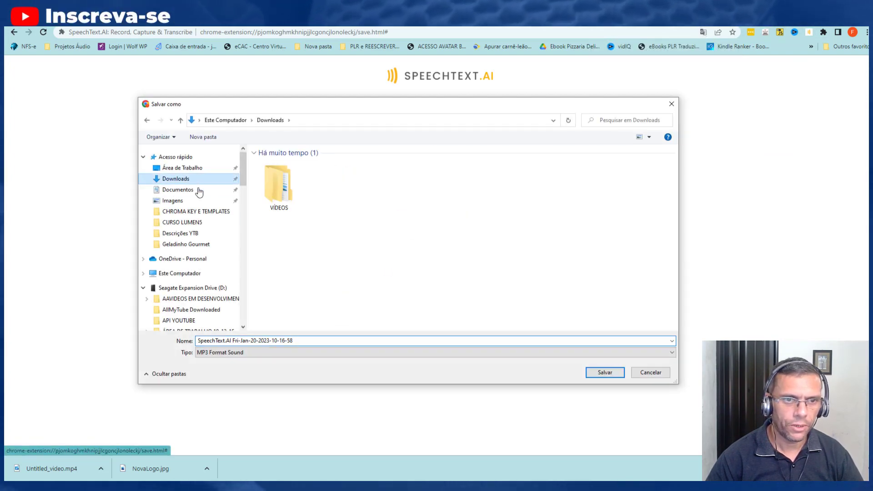
text(A)
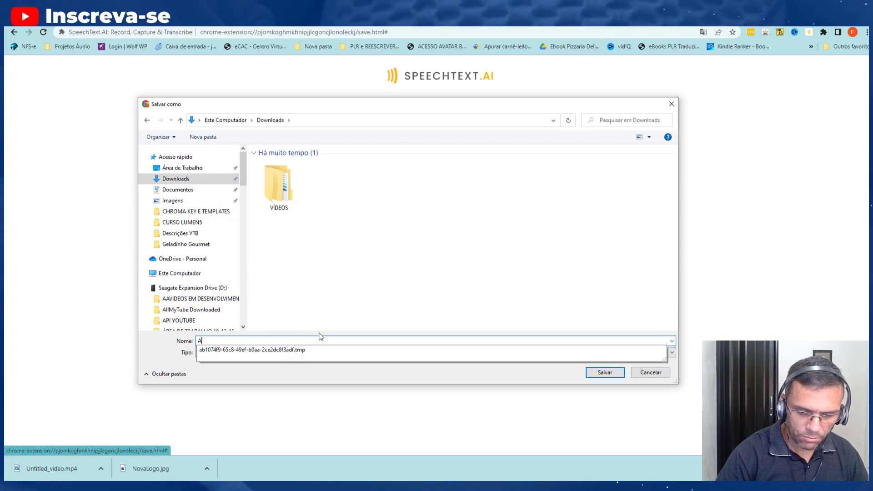
text(udio Port)
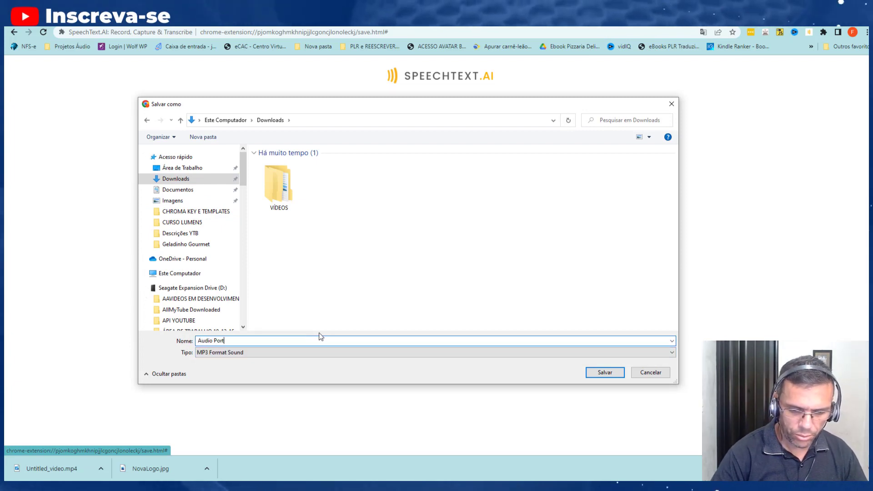
text(al Jovem Empre)
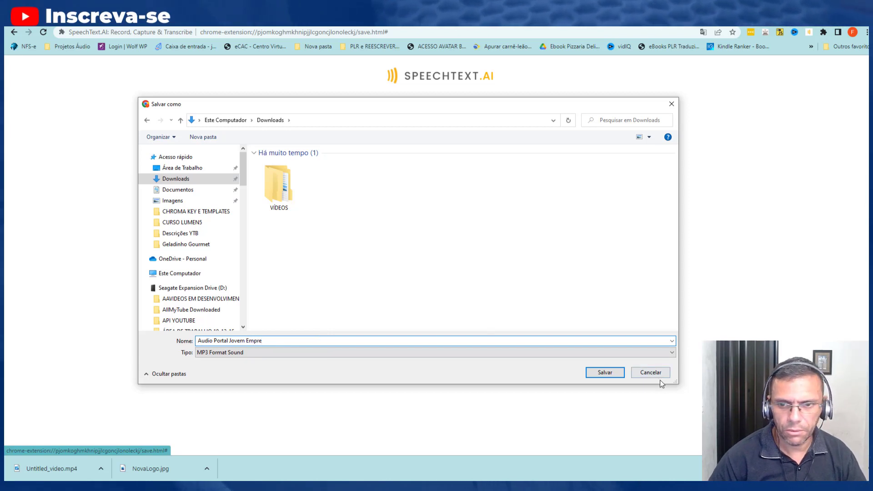
click(607, 373)
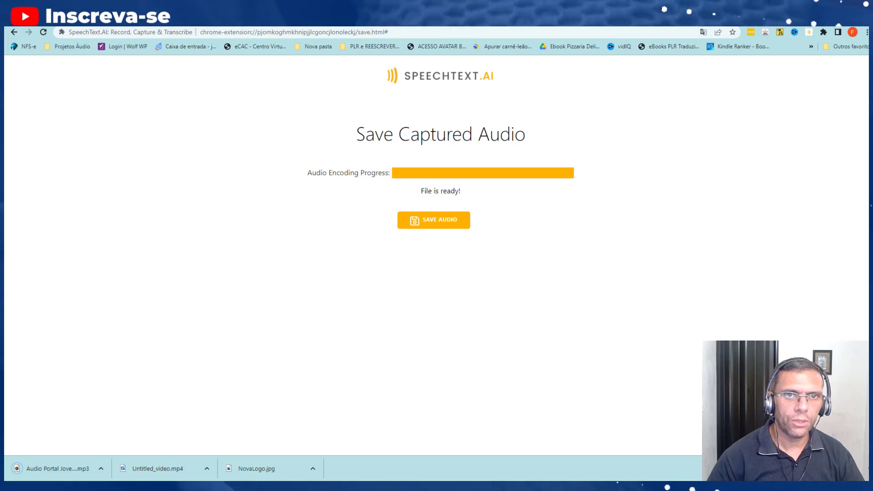
key(ctrl+w)
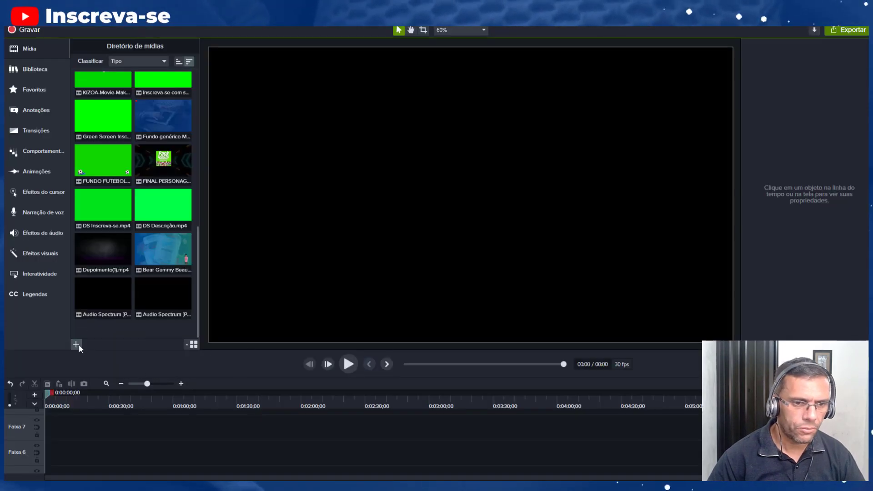
Import Untitled_video and Audio Portal Jovem Empre from the Downloads folder into Camtasia's media bin
click(76, 344)
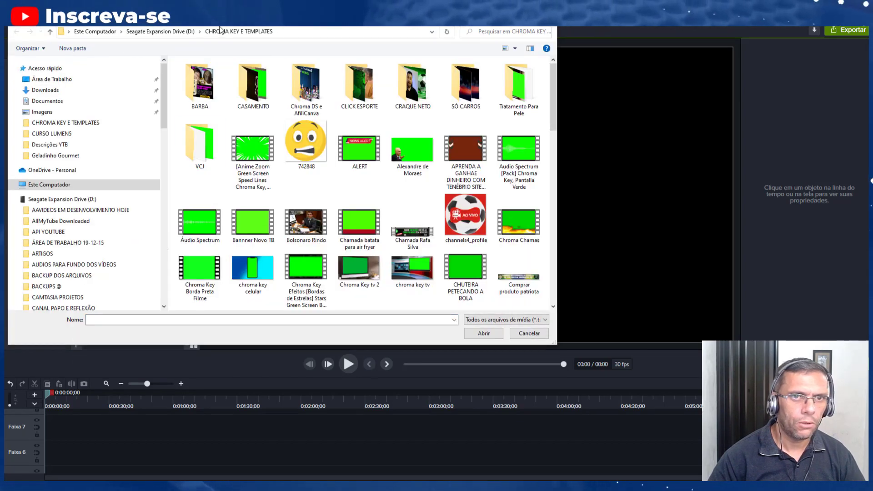
click(54, 90)
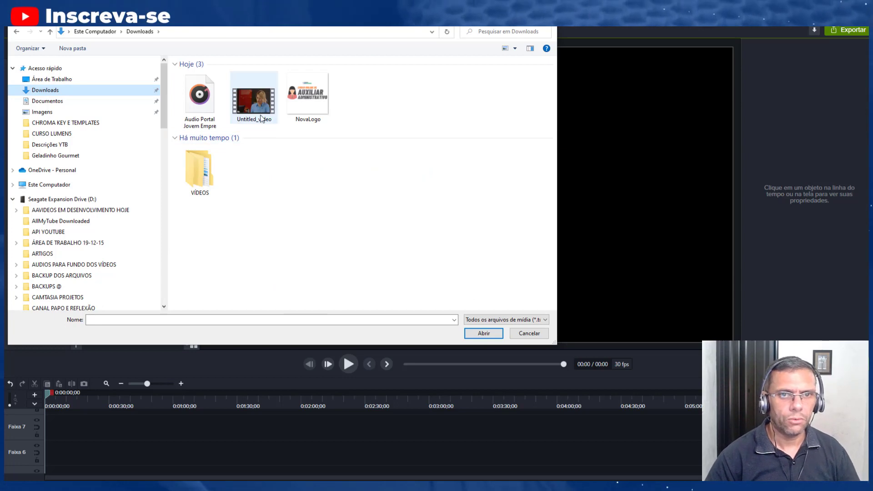
click(255, 103)
ctrl+click(200, 100)
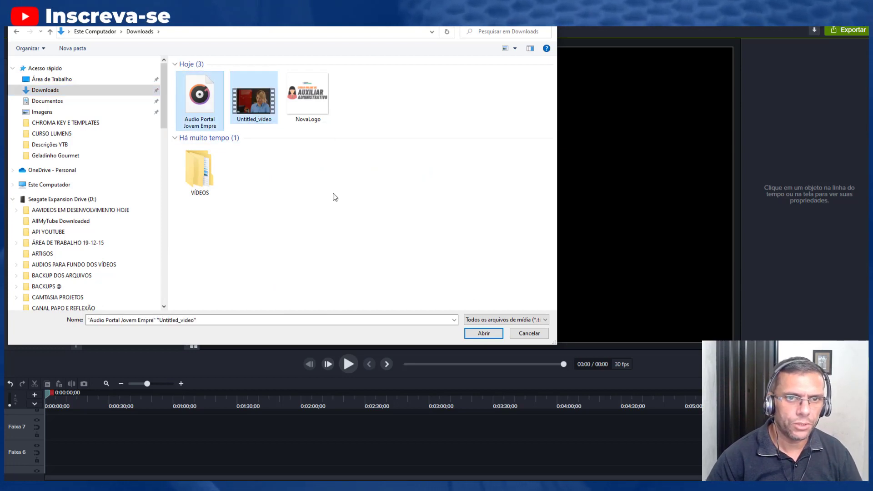
click(484, 334)
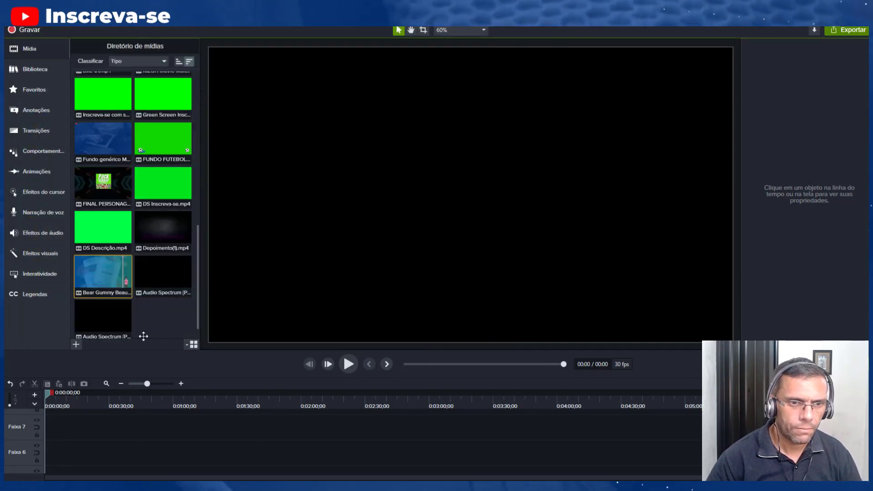
scroll(150, 319, down, 1)
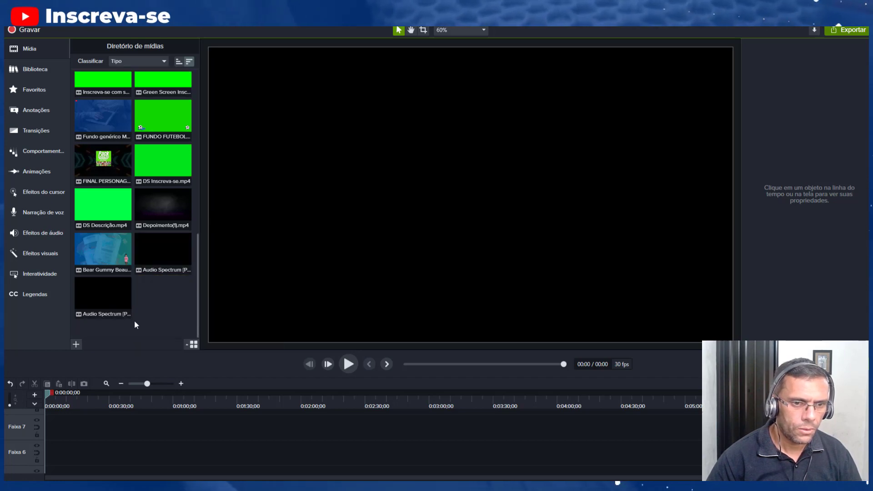
Place the Audio Portal Jovem Empre audio on Faixa 7 and Untitled_video on Faixa 6 of the timeline
scroll(146, 231, up, 3)
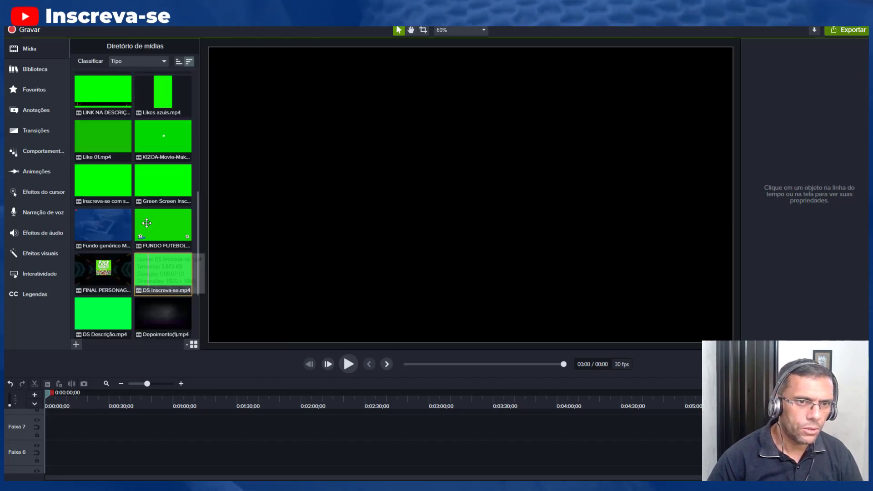
scroll(146, 223, up, 15)
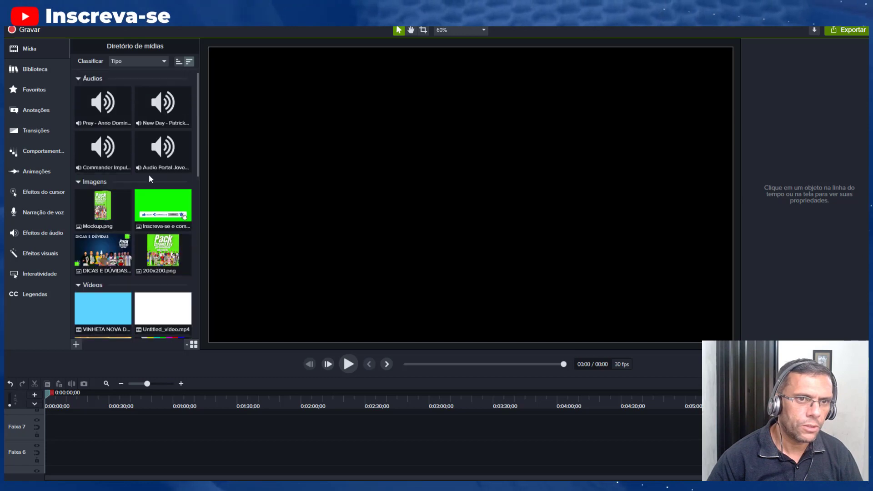
click(162, 159)
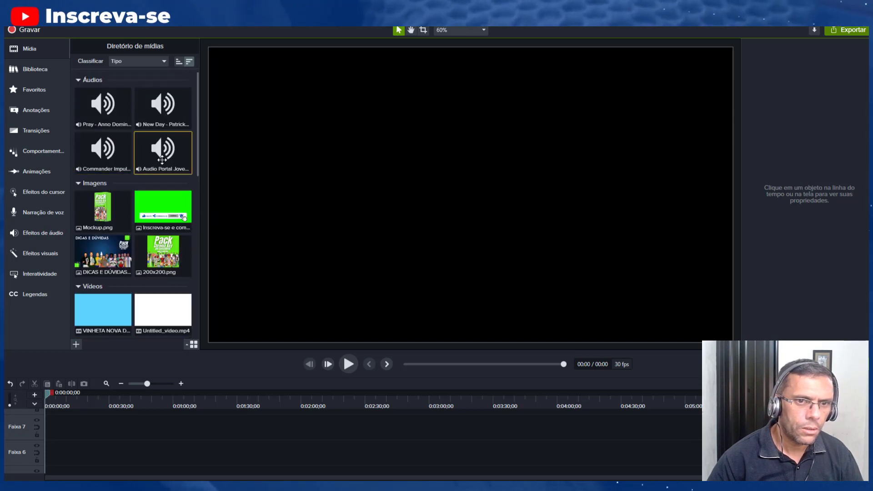
drag(162, 159, 91, 427)
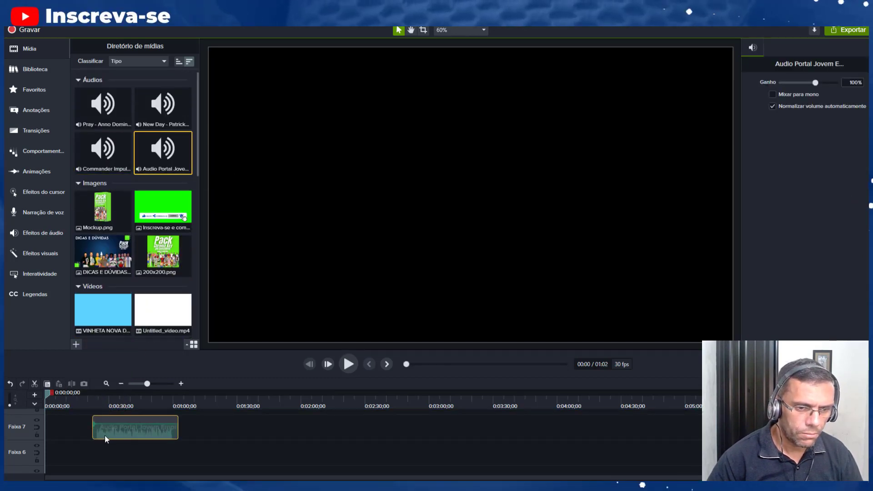
click(182, 383)
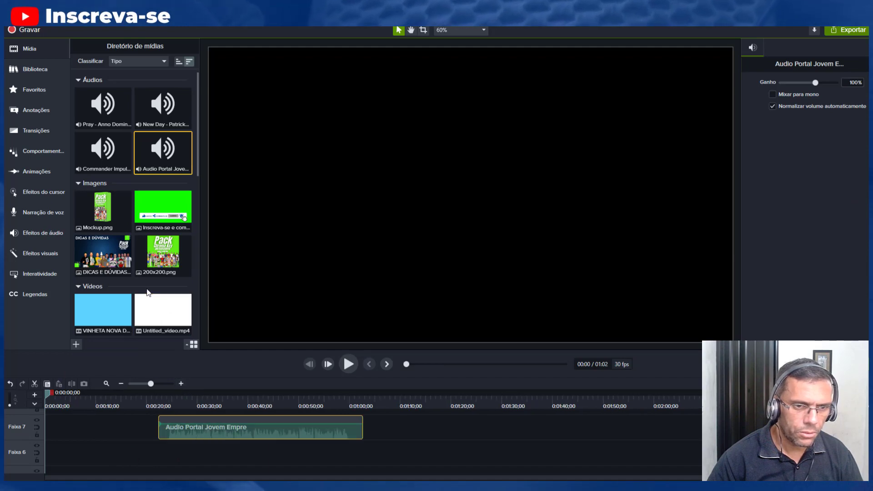
scroll(145, 293, down, 1)
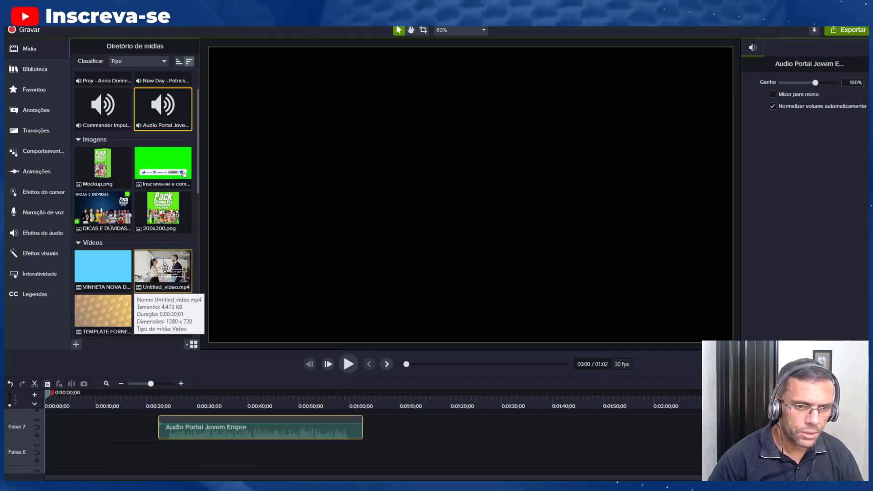
drag(165, 267, 125, 462)
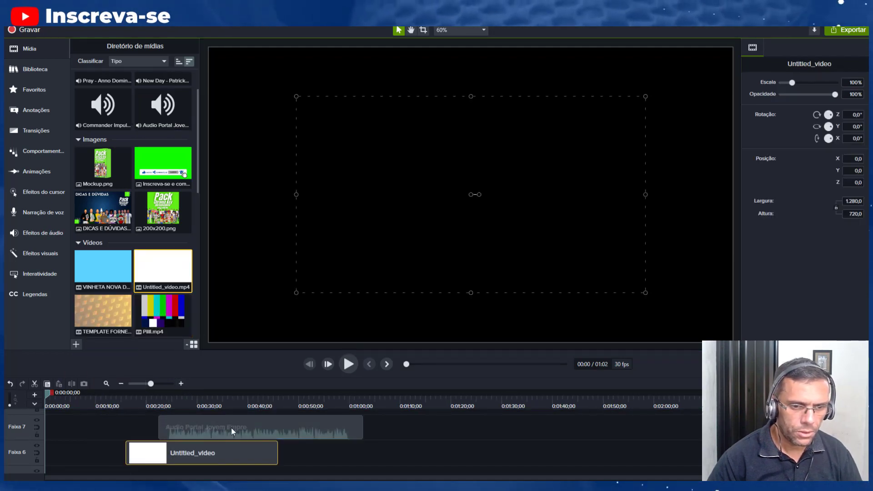
Trim the silent parts off both ends of the narration audio clip and move it to the start of the timeline
drag(231, 427, 123, 432)
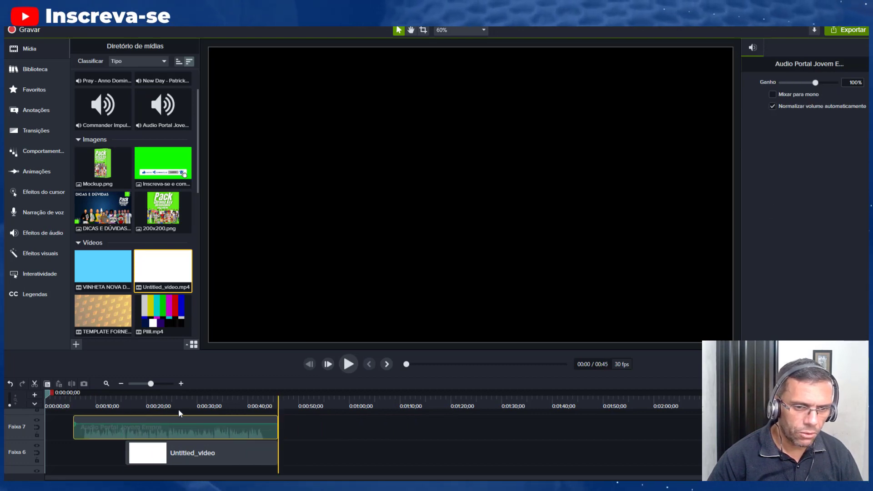
click(180, 384)
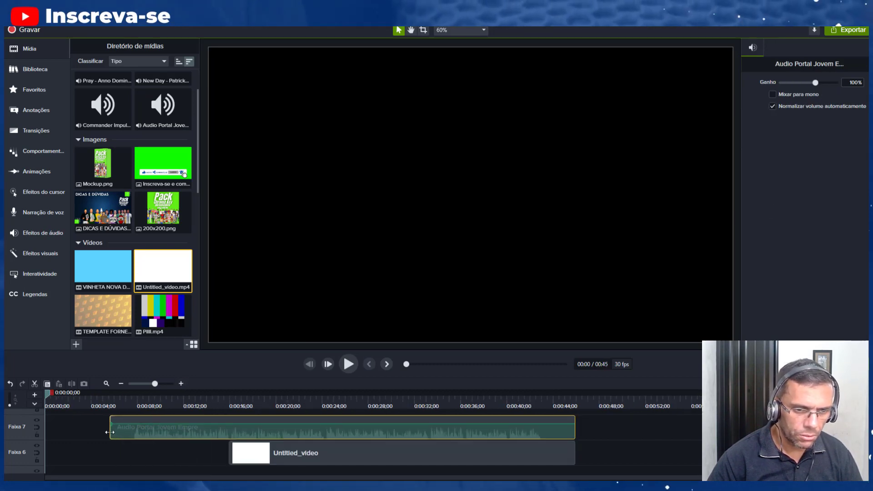
drag(109, 432, 132, 435)
drag(575, 432, 543, 431)
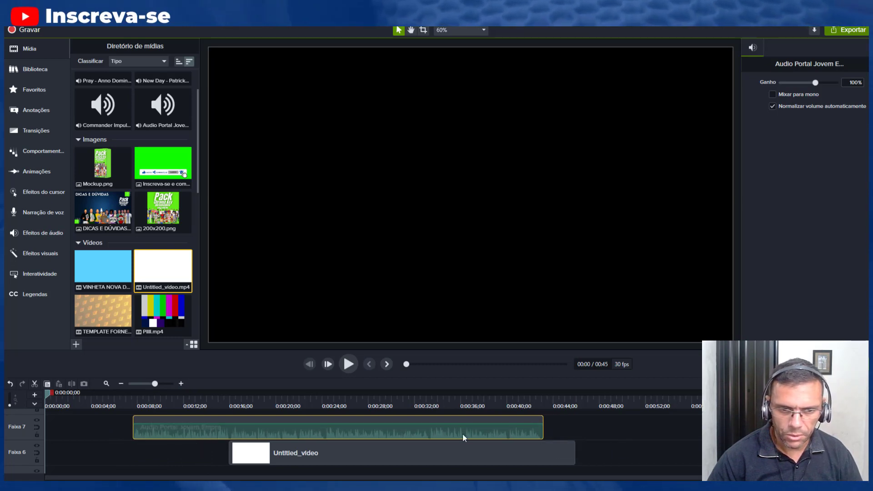
drag(462, 433, 335, 452)
Trim the blank white ending off Untitled_video and move the clip to the start of the timeline under the audio
drag(46, 392, 337, 392)
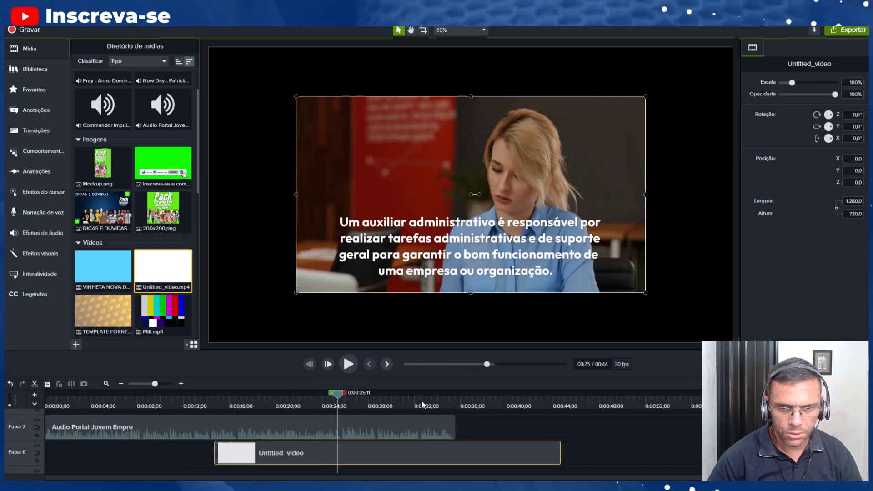
drag(422, 405, 520, 408)
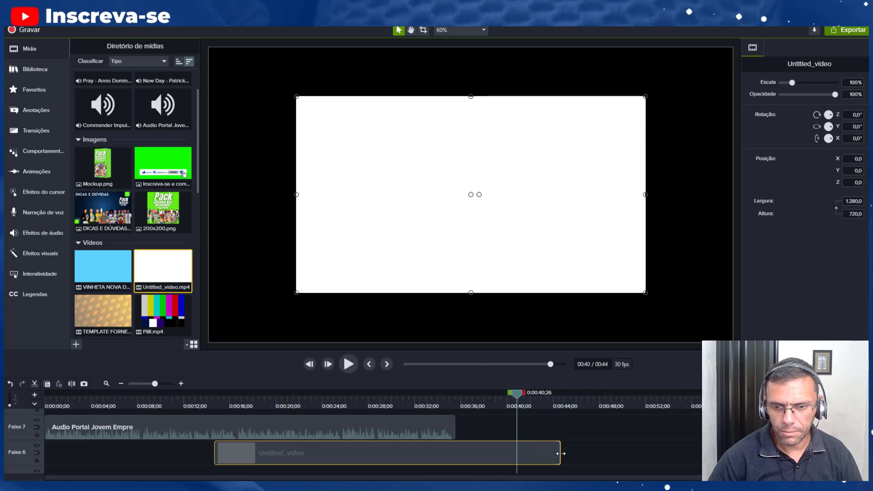
drag(560, 453, 244, 459)
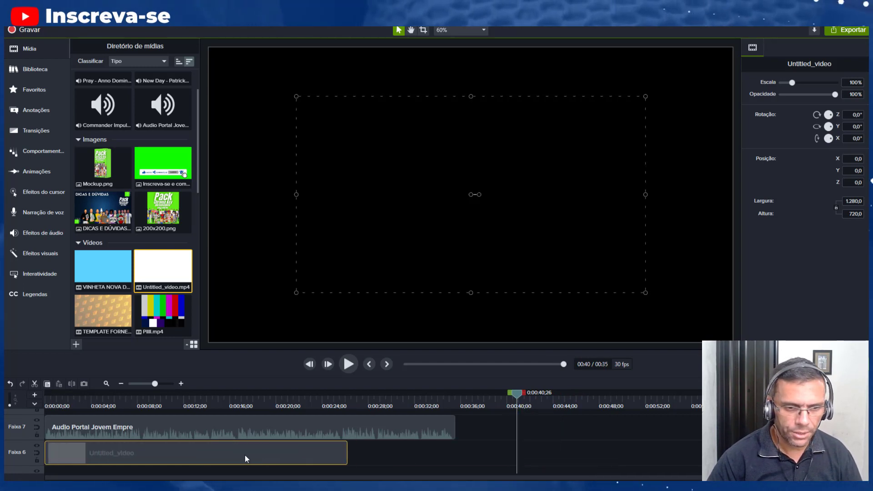
click(454, 429)
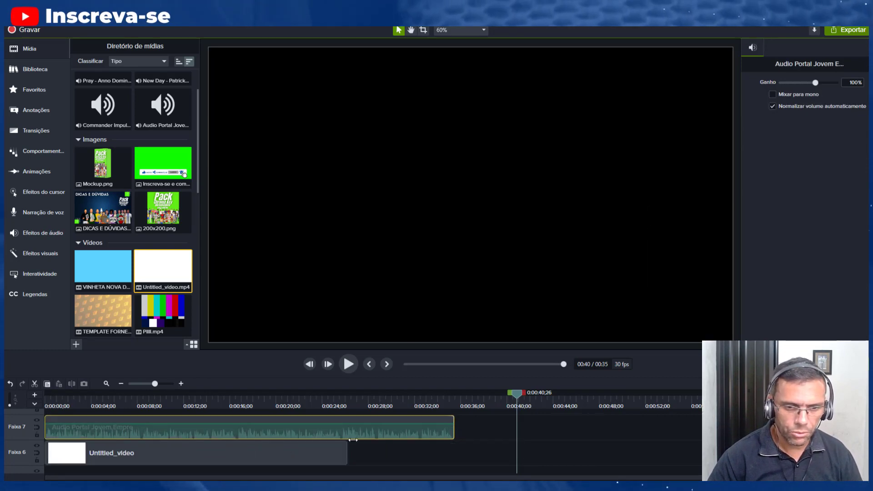
Apply the clip speed effect (Velocidade do clipe) to Untitled_video and stretch the clip to end with the audio, at 0.74x speed
click(254, 455)
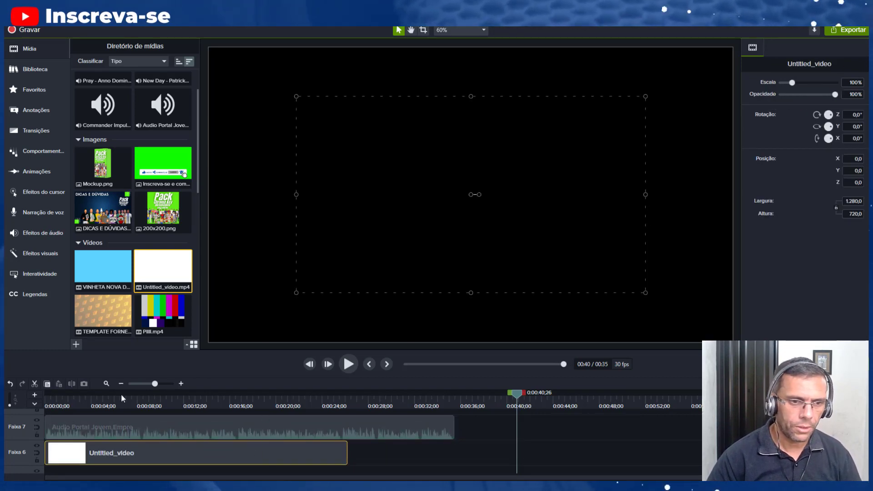
click(42, 254)
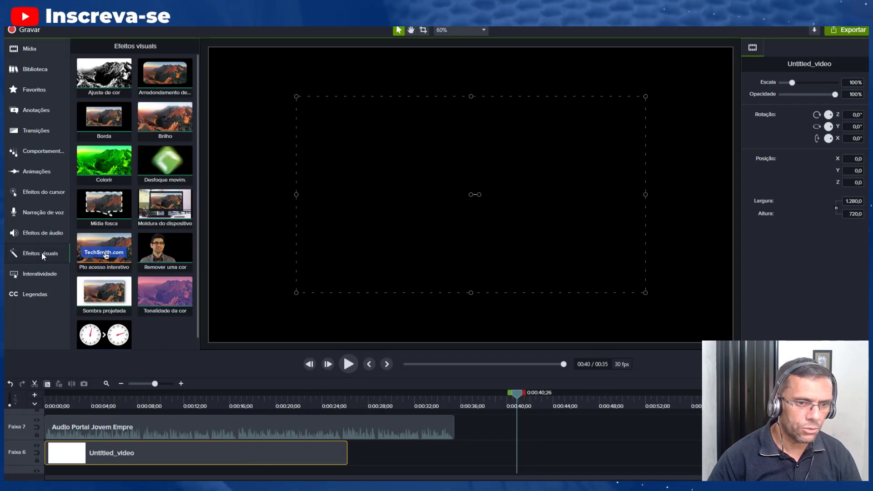
scroll(108, 326, down, 1)
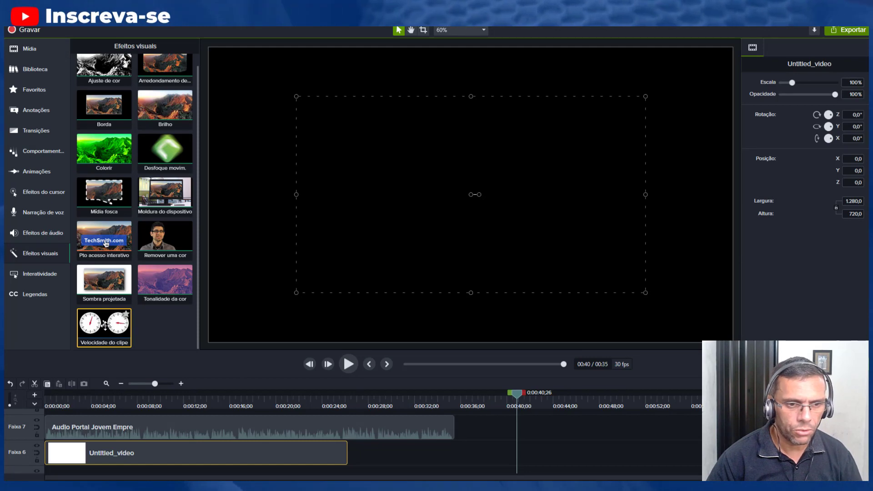
drag(105, 326, 205, 460)
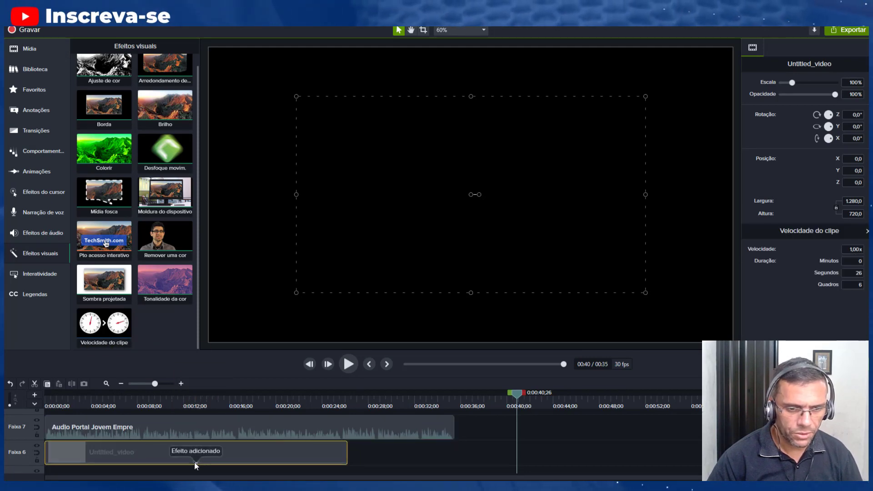
drag(347, 460, 452, 463)
click(476, 454)
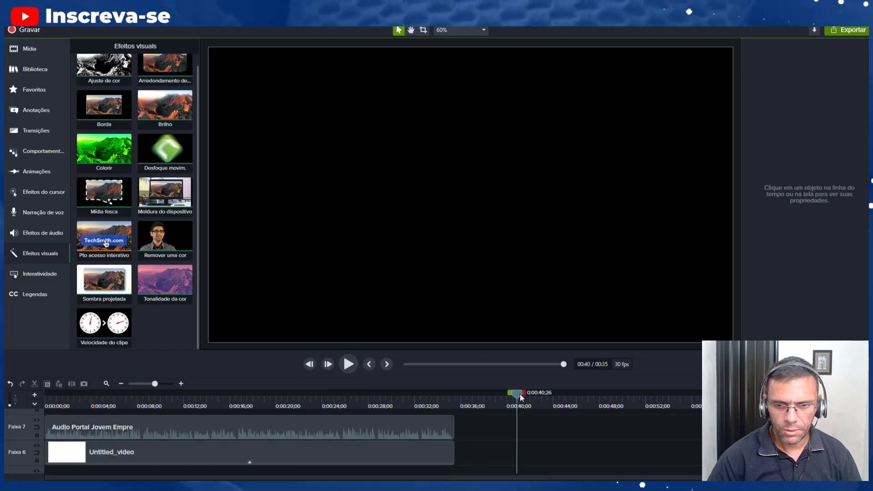
Enlarge Untitled_video to 150% scale so that it fills the whole canvas
drag(520, 394, 209, 410)
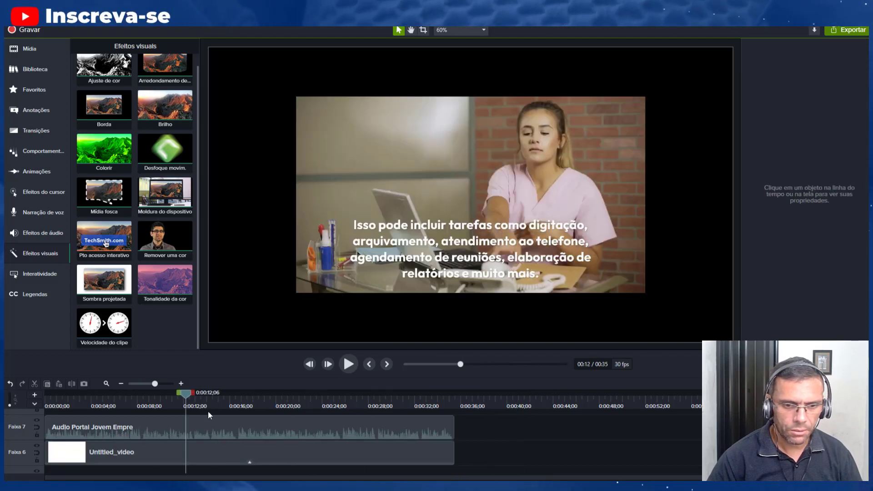
click(244, 452)
drag(296, 96, 211, 67)
drag(646, 293, 732, 341)
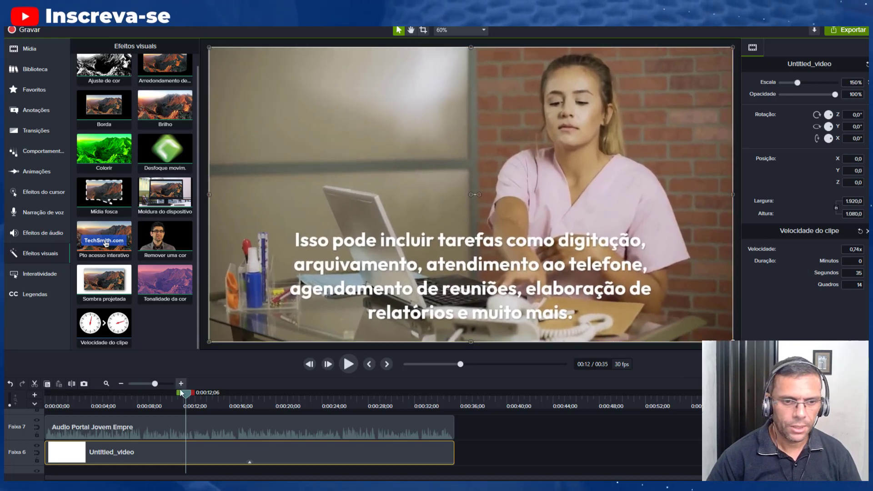
Play the timeline from the beginning until the first caption starts to appear
drag(186, 394, 98, 394)
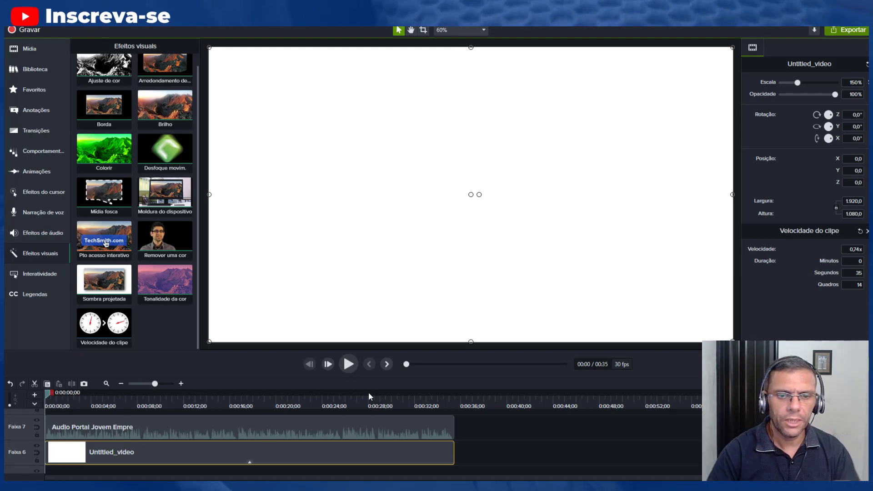
click(350, 368)
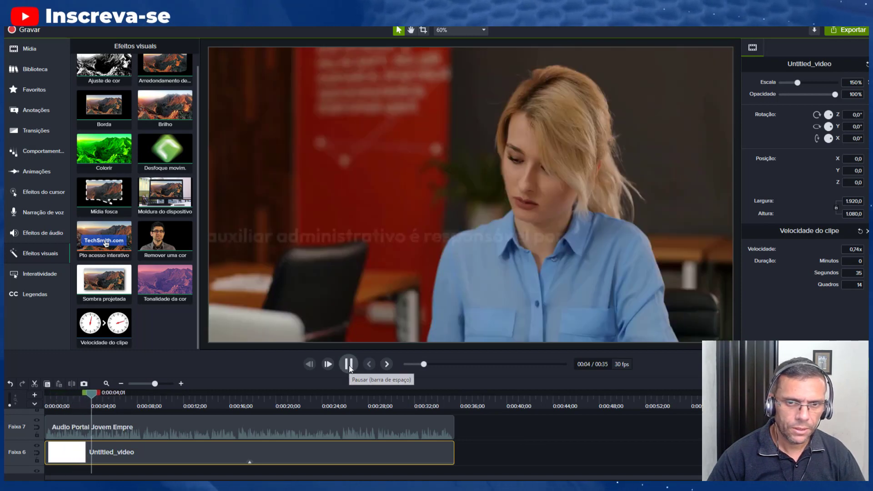
click(349, 366)
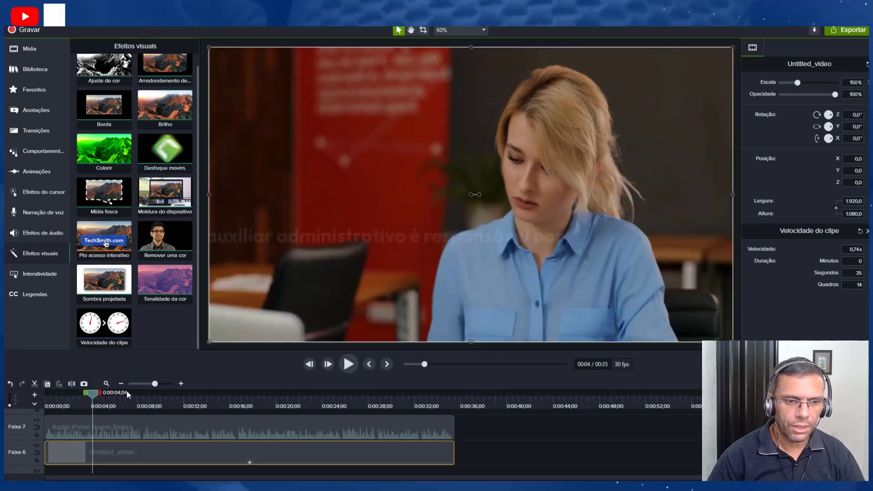
Split Untitled_video at 0:00:04;03, just before the first caption, and move the narration audio to start at that split
mouse_move(92, 393)
mouse_down()
mouse_move(59, 396)
mouse_move(95, 401)
mouse_up()
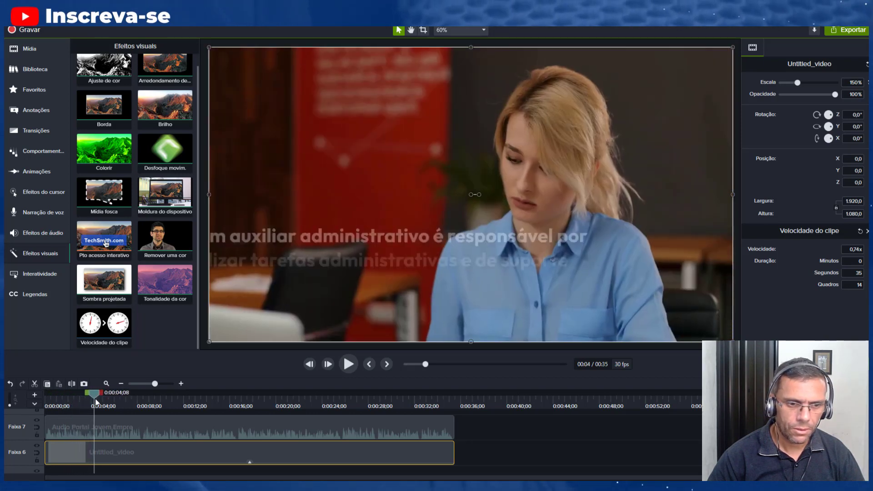
click(148, 428)
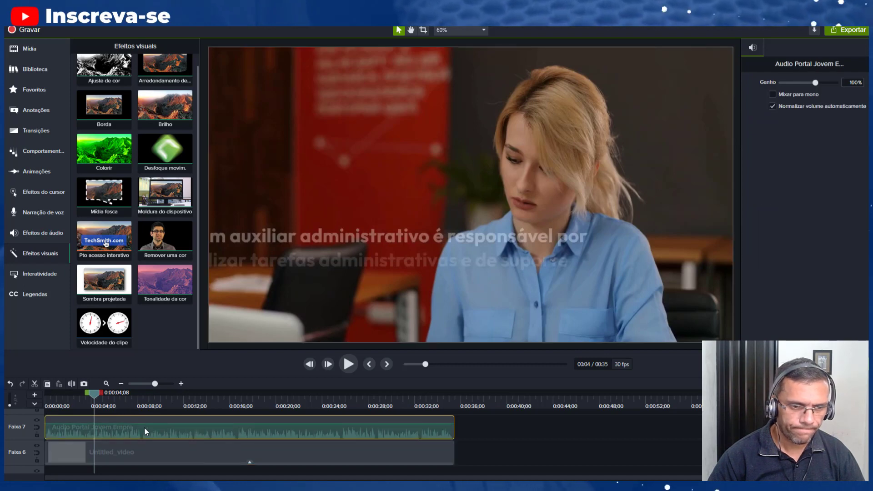
drag(92, 402, 96, 399)
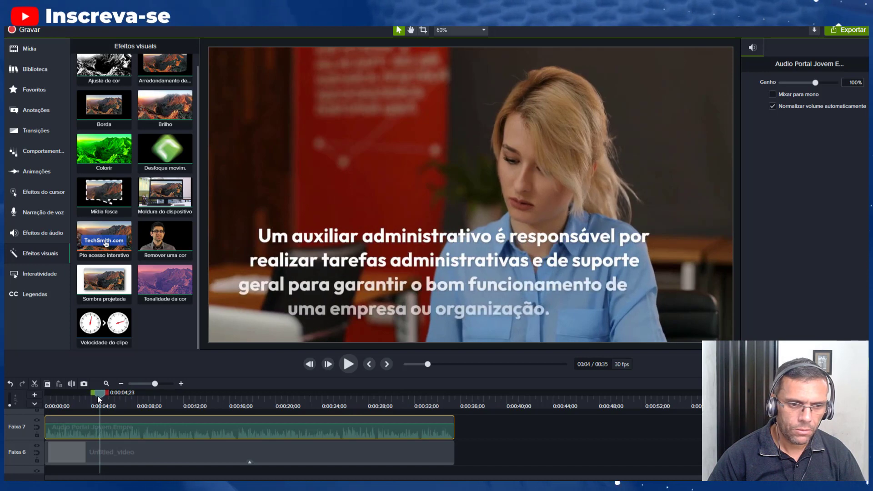
drag(97, 399, 91, 397)
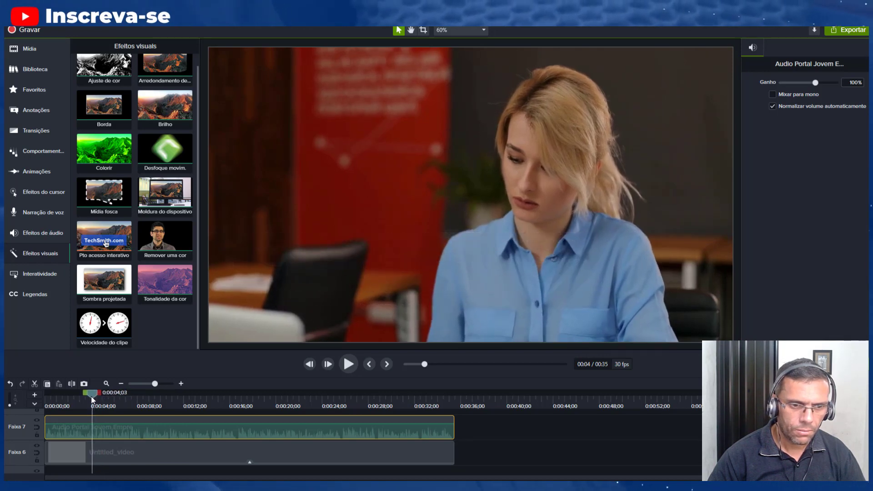
click(115, 456)
click(126, 454)
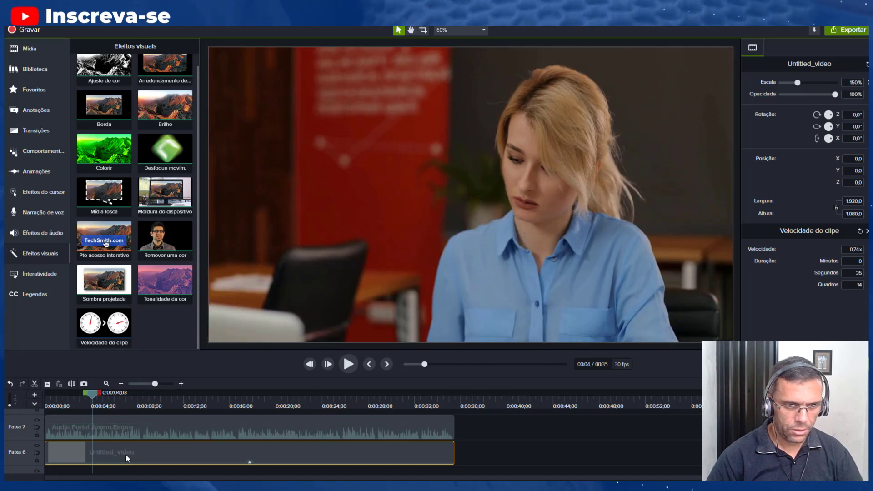
click(131, 455)
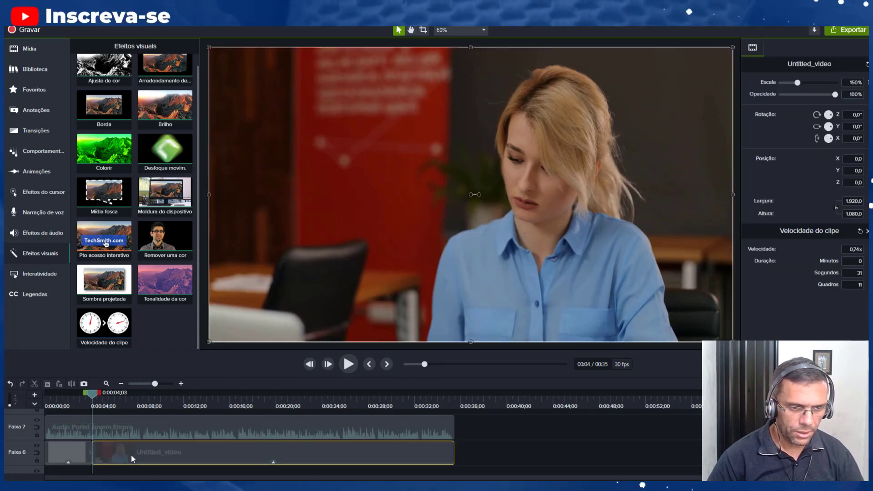
drag(126, 427, 175, 428)
Look at the narration script in the Word document and return to Camtasia
click(75, 452)
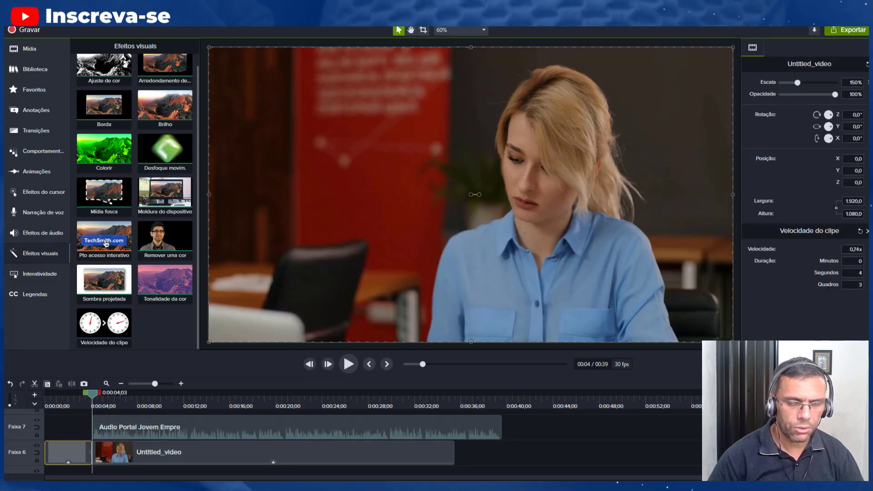
mouse_move(212, 487)
click(242, 455)
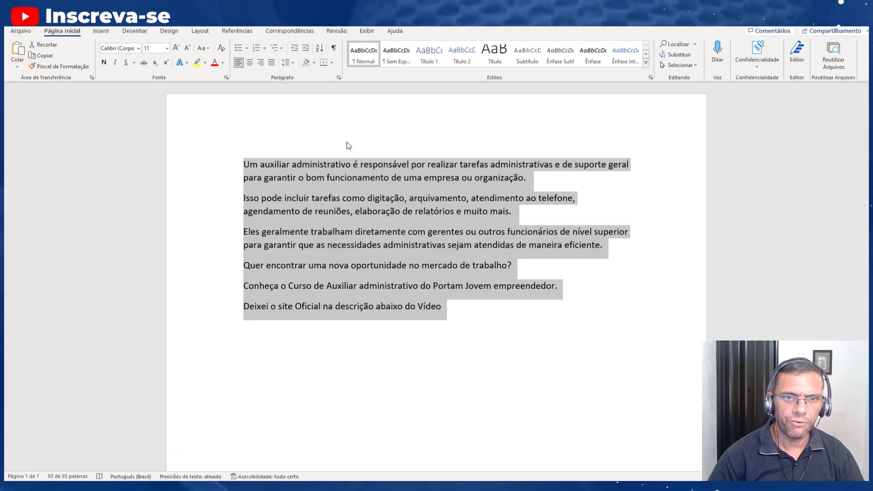
key(alt+Tab)
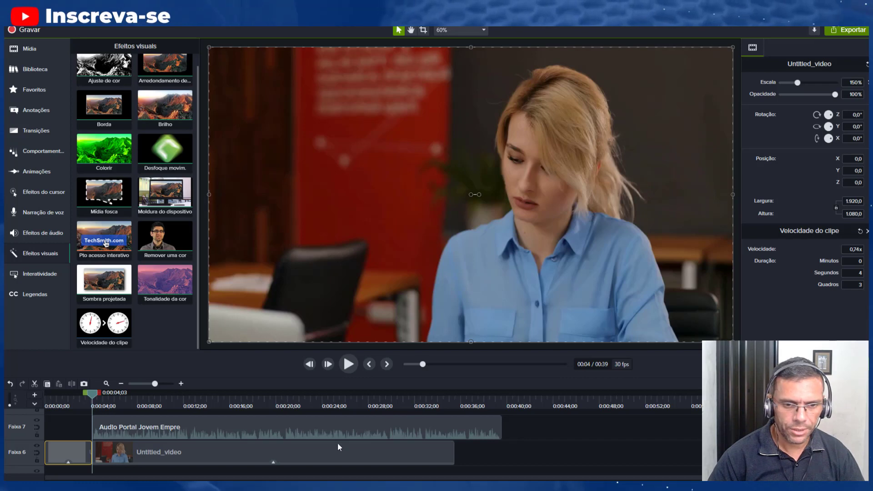
Stretch the clip speed effect of the second Untitled_video segment until the segment ends together with the audio
click(288, 460)
click(273, 462)
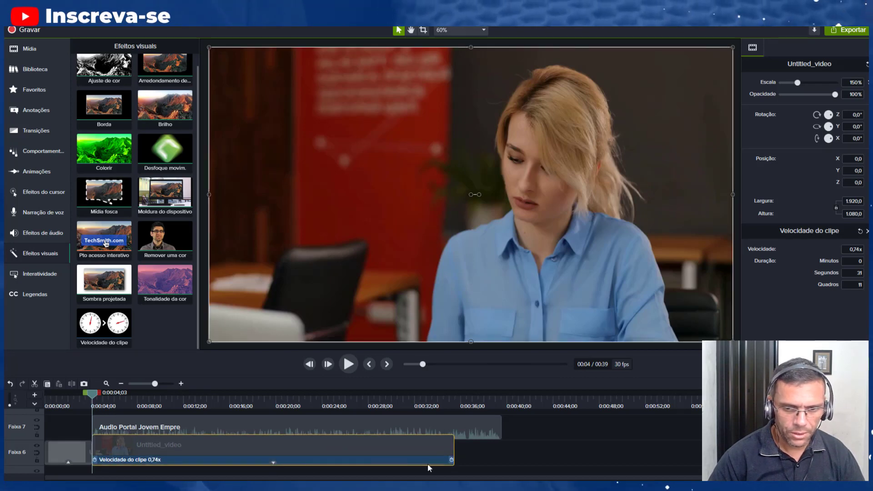
drag(456, 459, 503, 459)
click(515, 452)
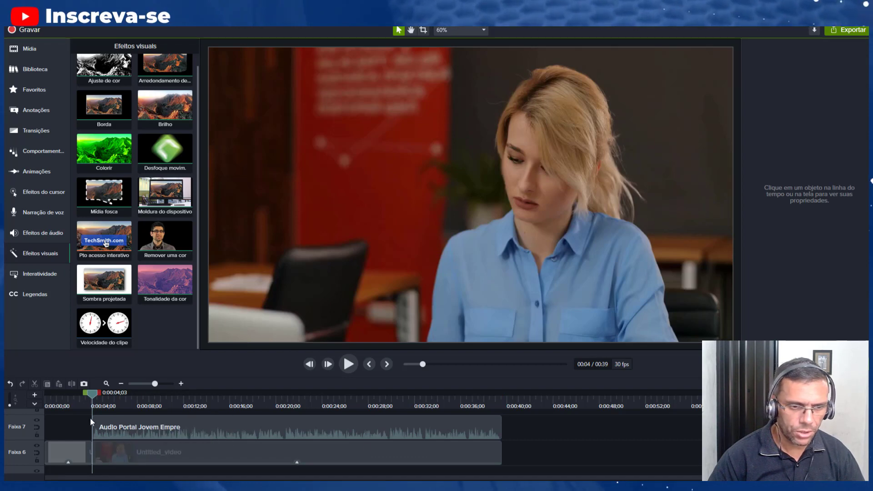
Place an Arrows transition only at the cut between the two Untitled_video segments and play the opening to check it
drag(91, 395, 33, 404)
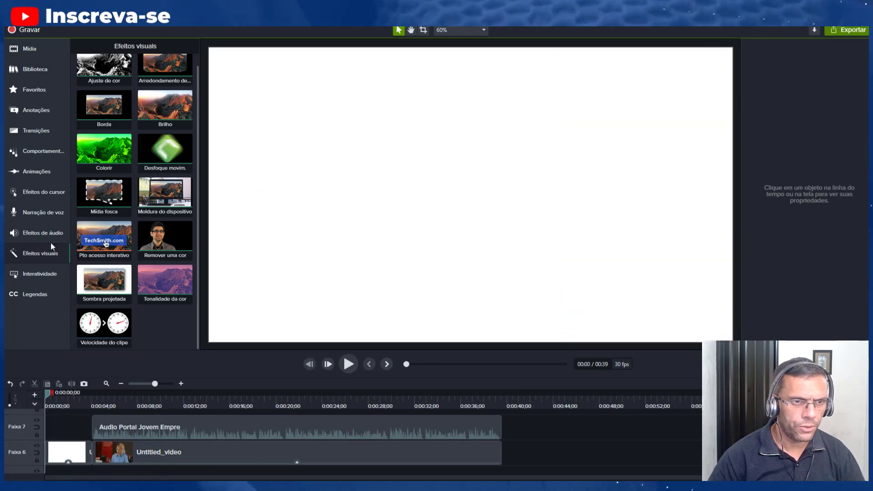
click(41, 131)
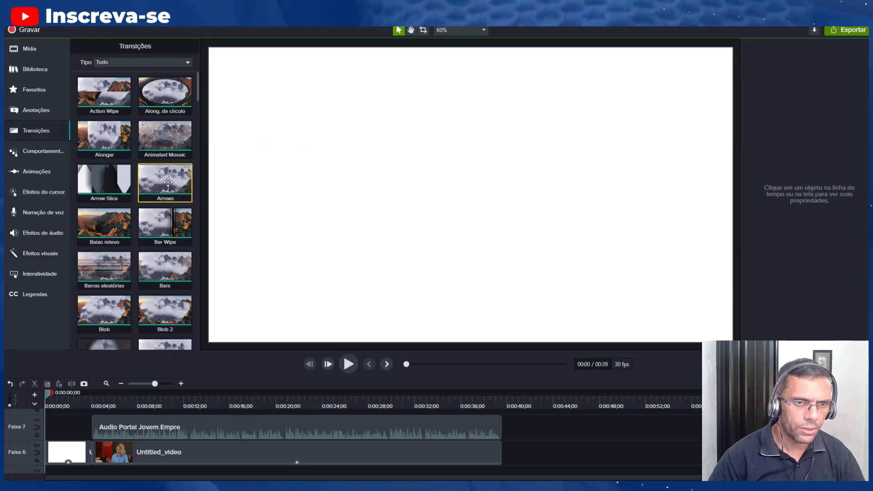
drag(165, 182, 92, 448)
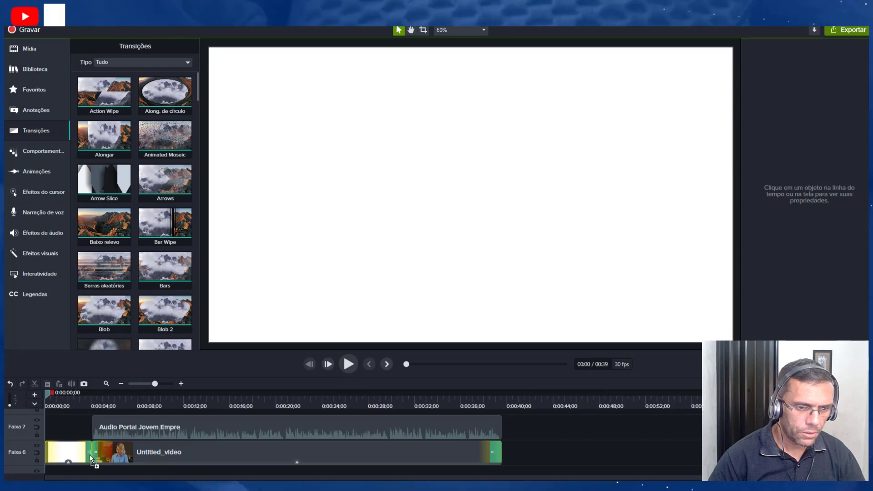
click(90, 454)
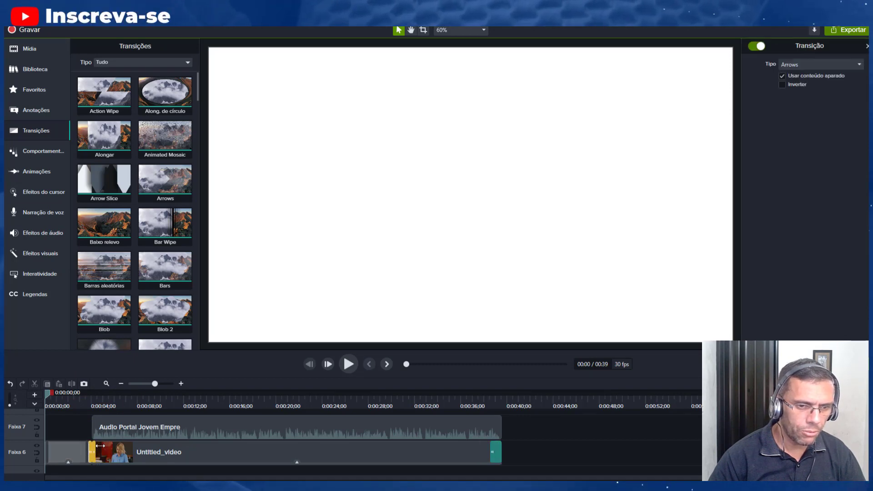
click(497, 452)
key(Delete)
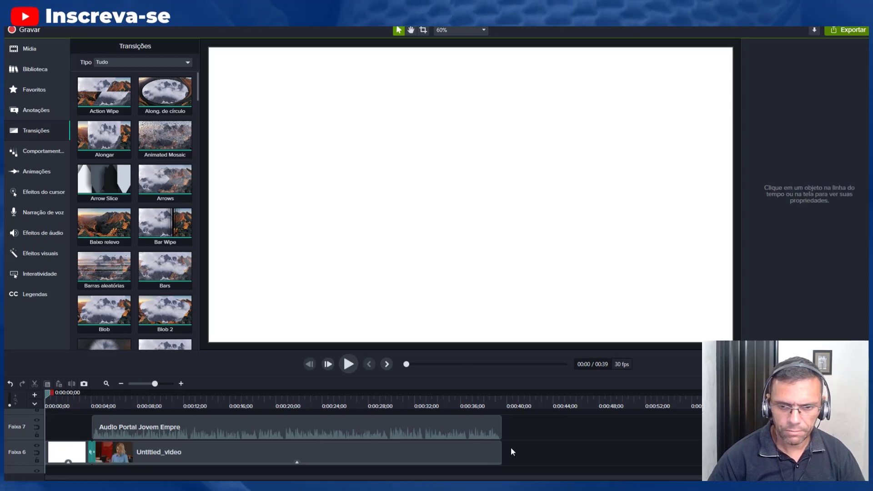
click(354, 365)
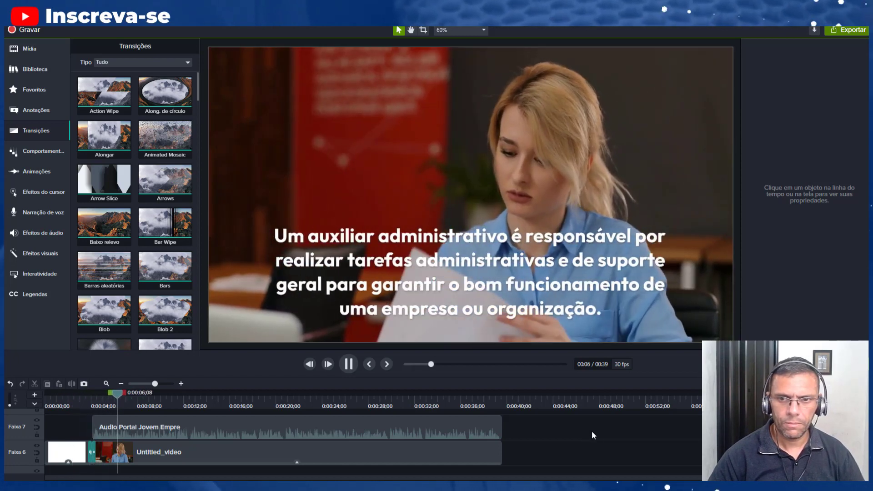
click(348, 364)
Try adding the New Day music at the start of Faixa 5 and trimming it to the length of the intro segment
click(31, 49)
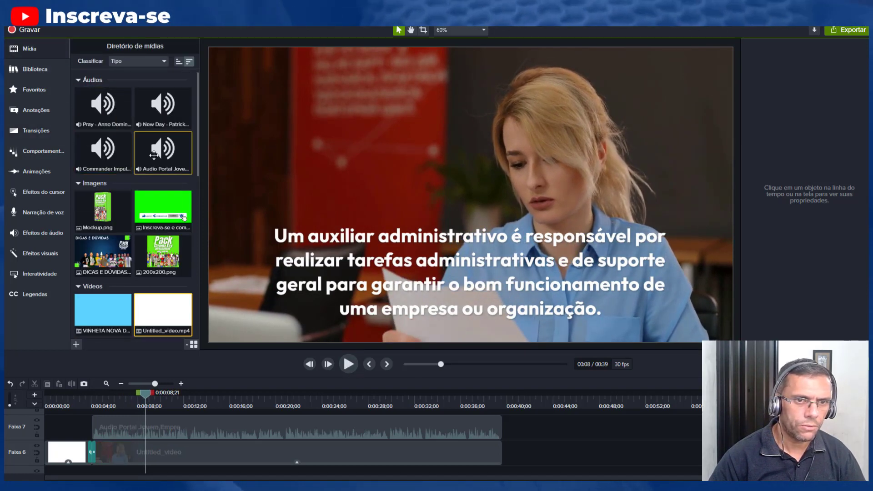
drag(163, 106, 100, 466)
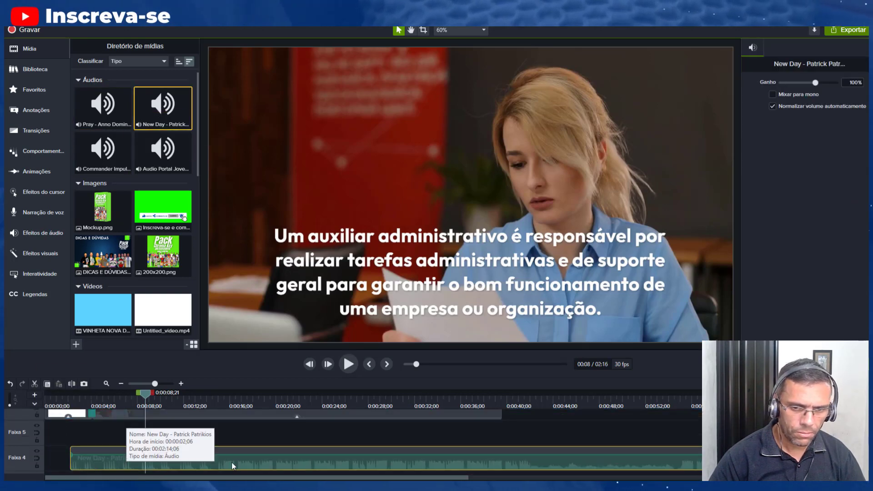
drag(78, 462, 146, 431)
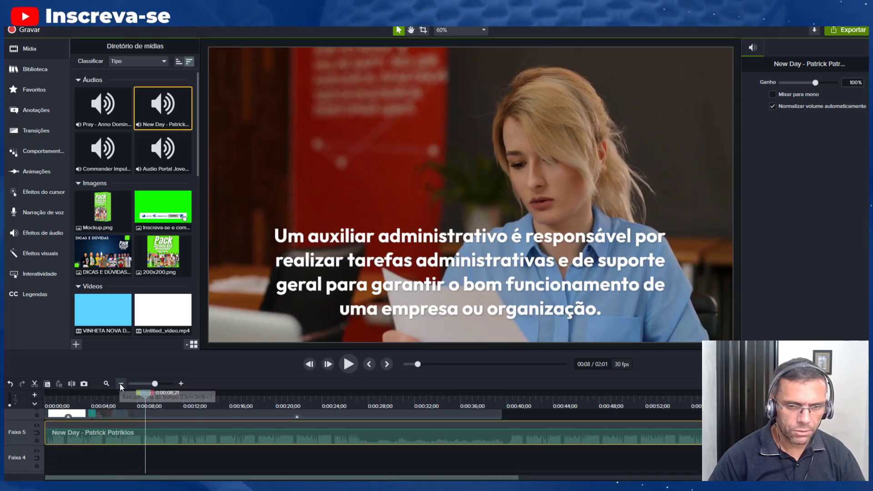
scroll(693, 458, down, 2)
drag(661, 439, 67, 434)
Play the opening from the start with the New Day music, and delete the music clip from Faixa 5
drag(95, 398, 33, 398)
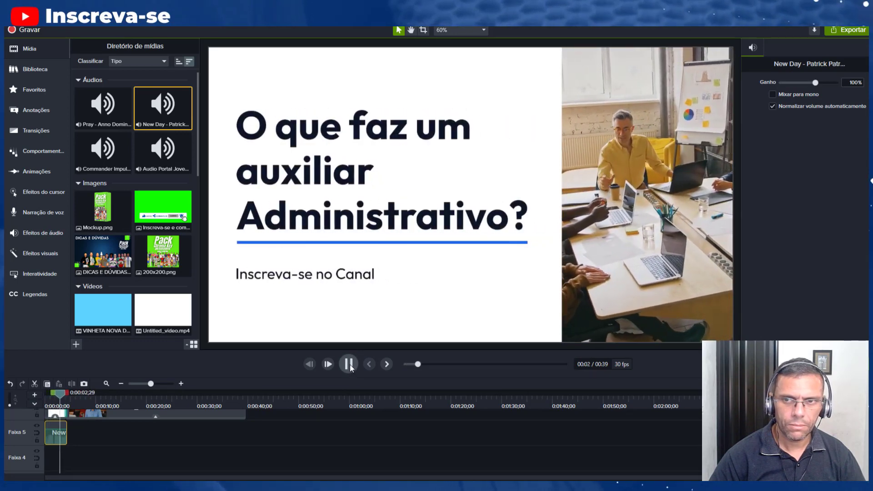
key(space)
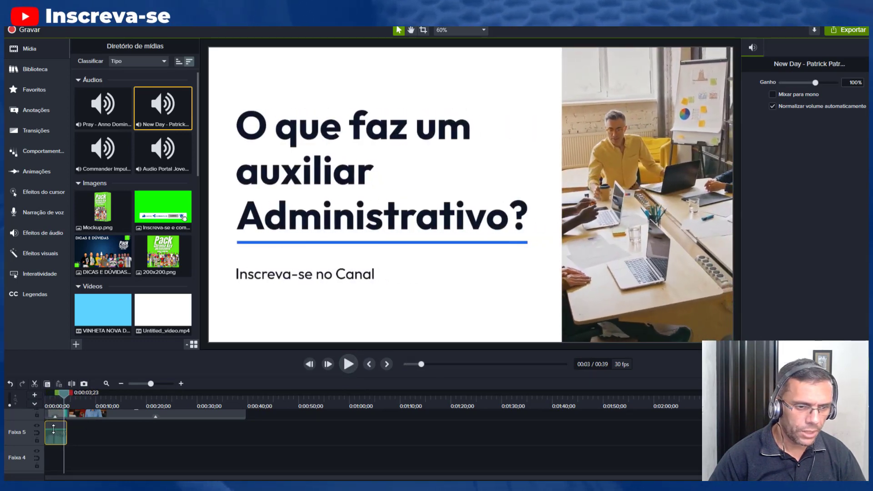
drag(66, 400, 32, 401)
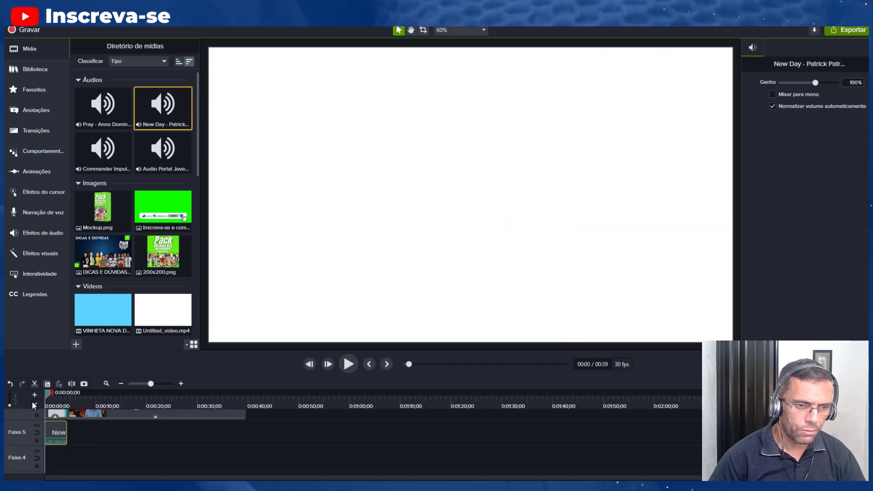
click(349, 364)
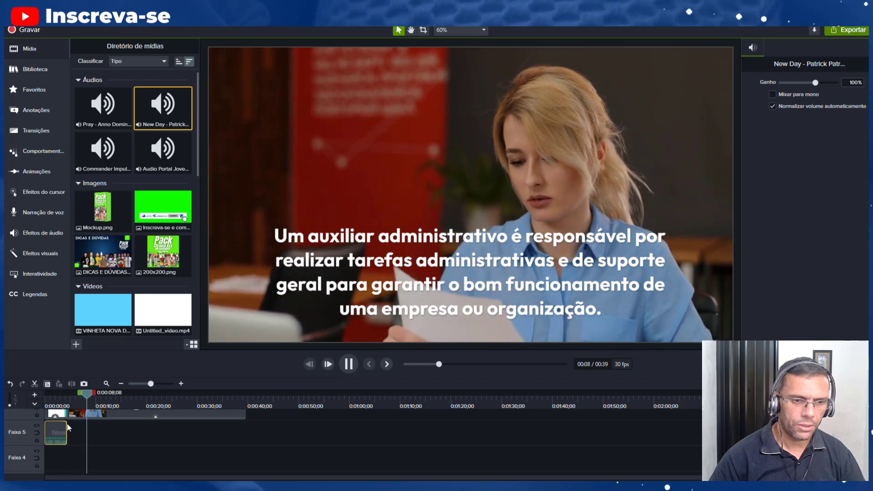
key(Delete)
Play the rest of the timeline to the end to check the captions against the narration
click(349, 364)
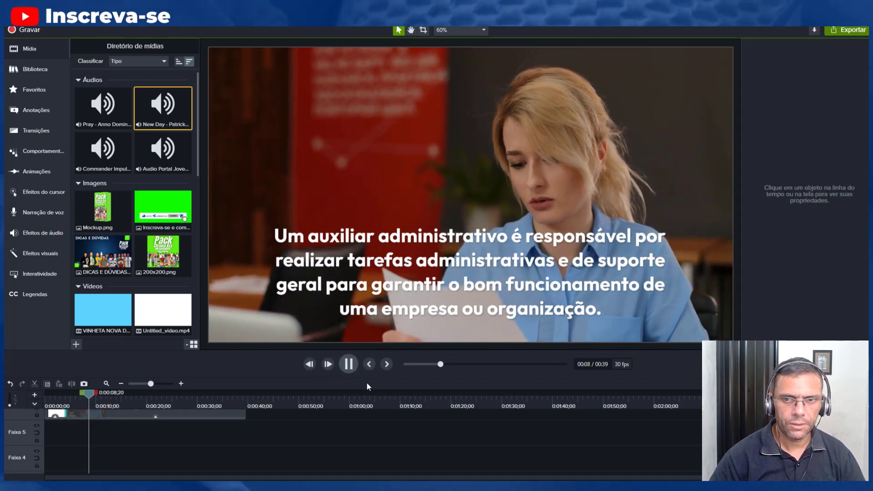
scroll(372, 446, up, 1)
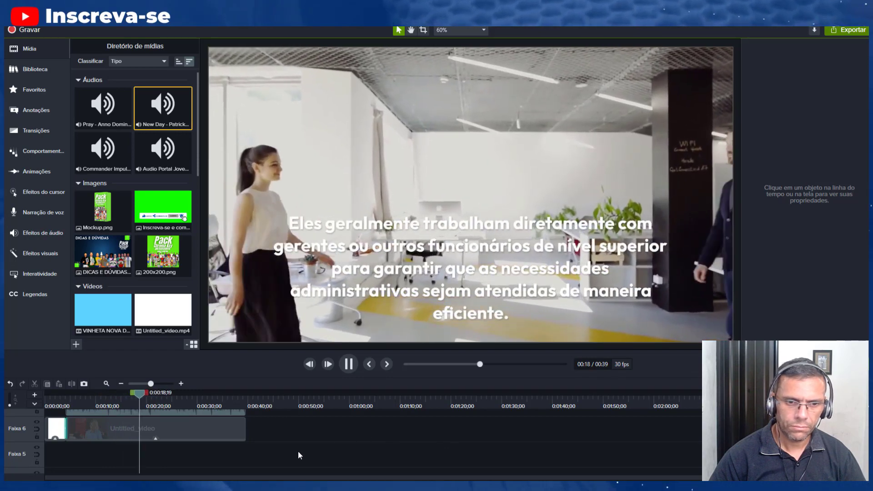
scroll(298, 451, up, 2)
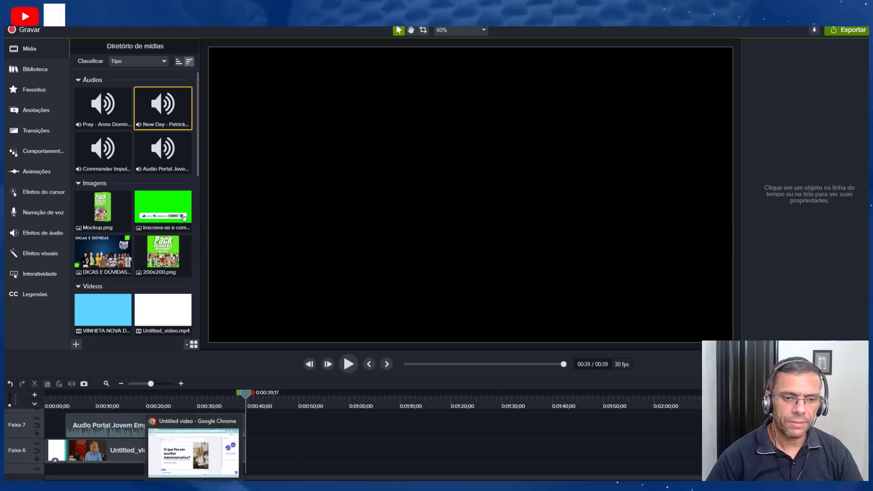
Switch to Chrome and look through the Hotmart affiliate market results for "auxiliar administrativo"
click(196, 448)
key(ctrl+Tab)
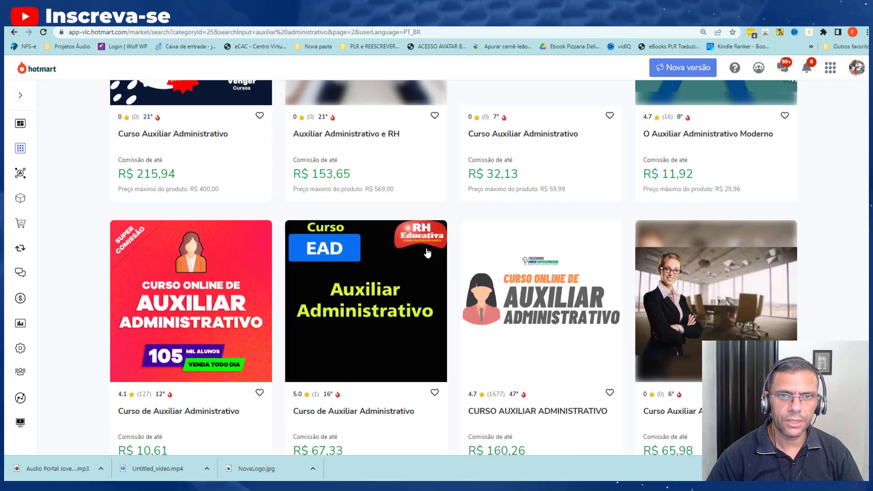
scroll(439, 307, down, 4)
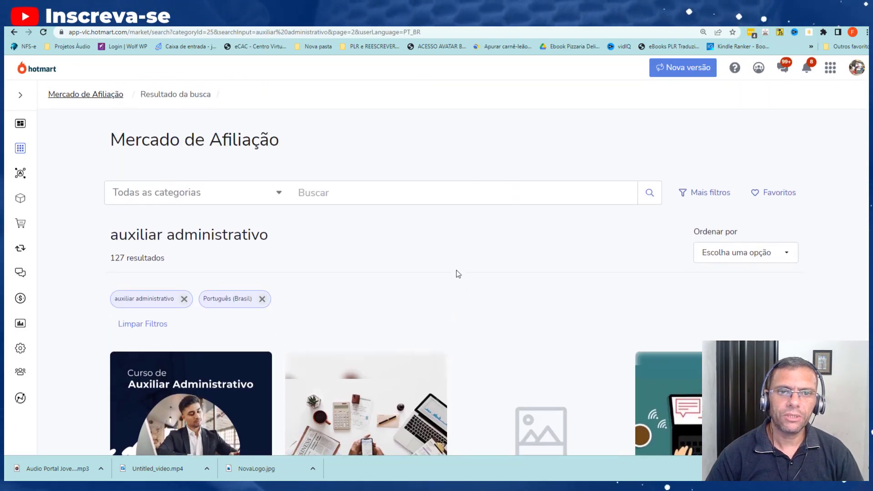
scroll(449, 295, down, 4)
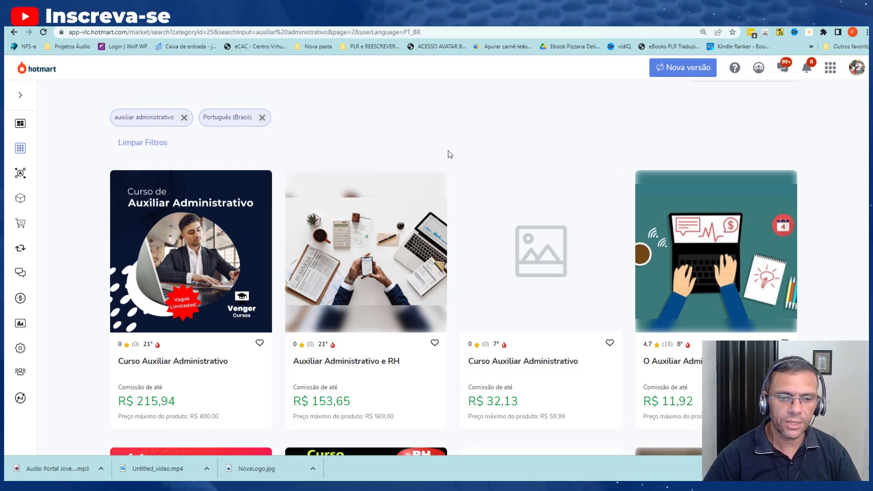
Switch to Word, glance at the narration script in Documento1, and read through the Roteiro Review: Curso online template
mouse_move(215, 487)
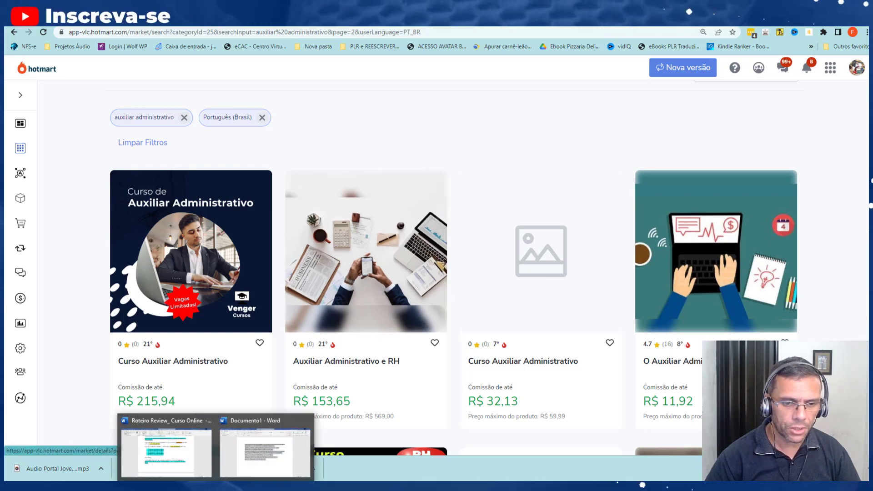
click(265, 453)
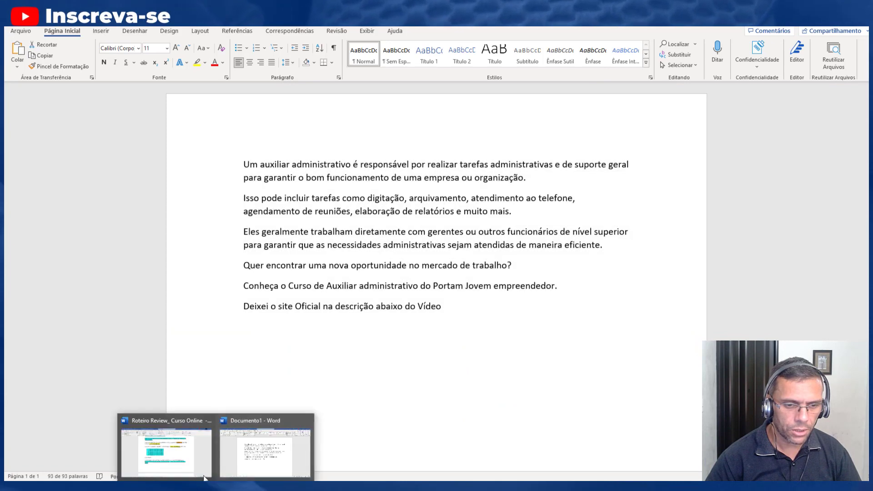
click(166, 448)
scroll(456, 293, up, 4)
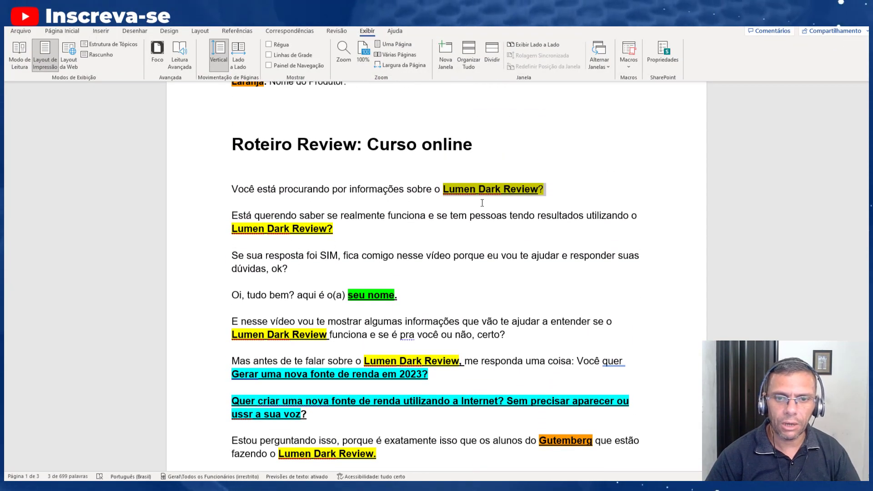
scroll(482, 203, down, 5)
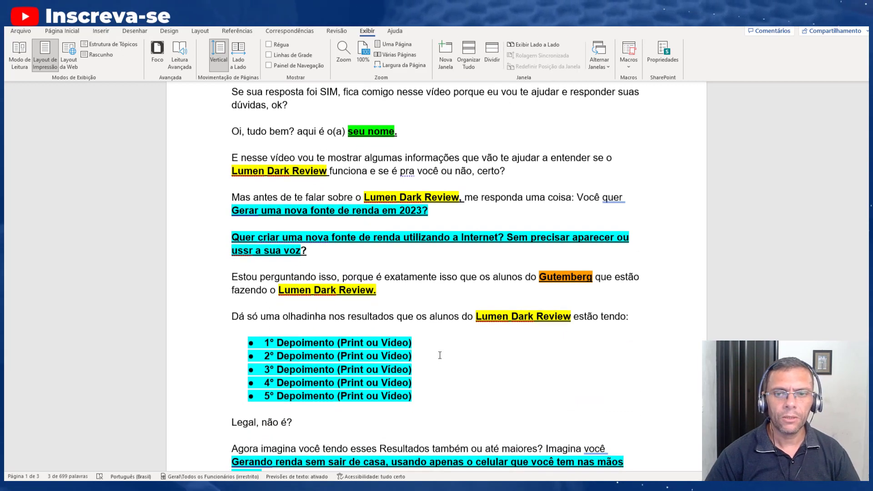
scroll(440, 355, down, 6)
scroll(437, 339, up, 5)
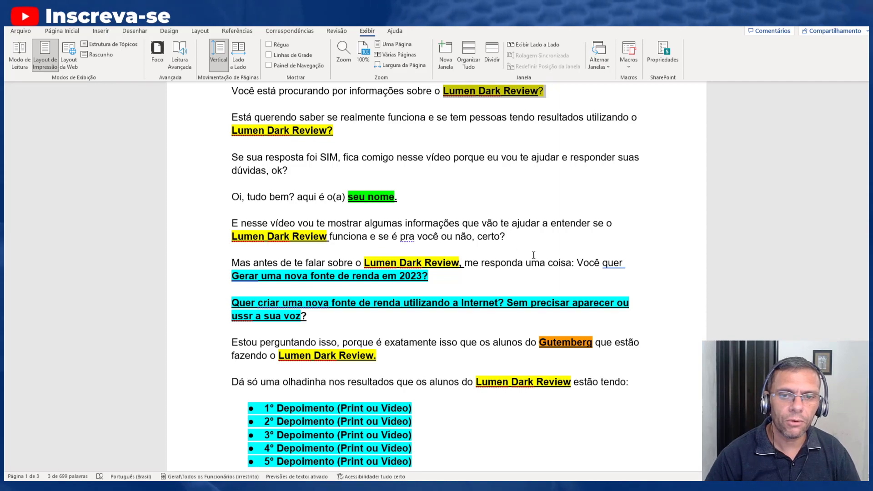
scroll(533, 255, down, 4)
scroll(452, 301, up, 10)
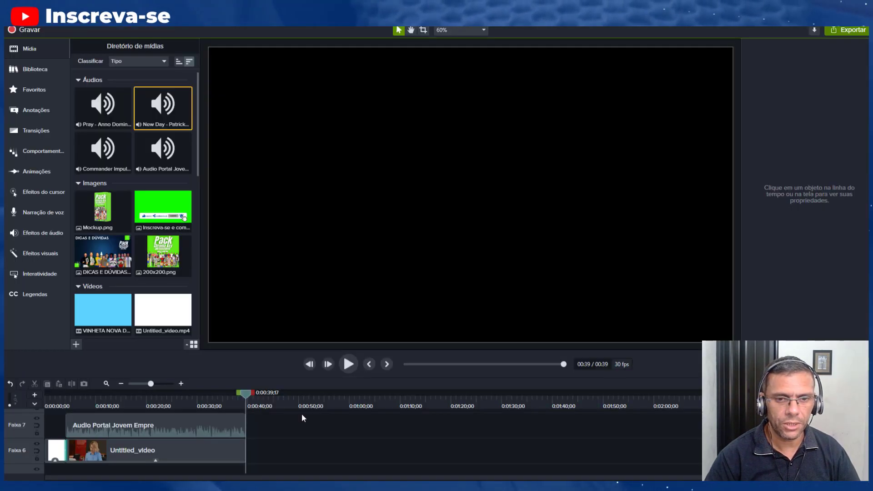
Move the Camtasia playhead to 0:00:35;16, on the final caption about the official site
drag(245, 394, 225, 395)
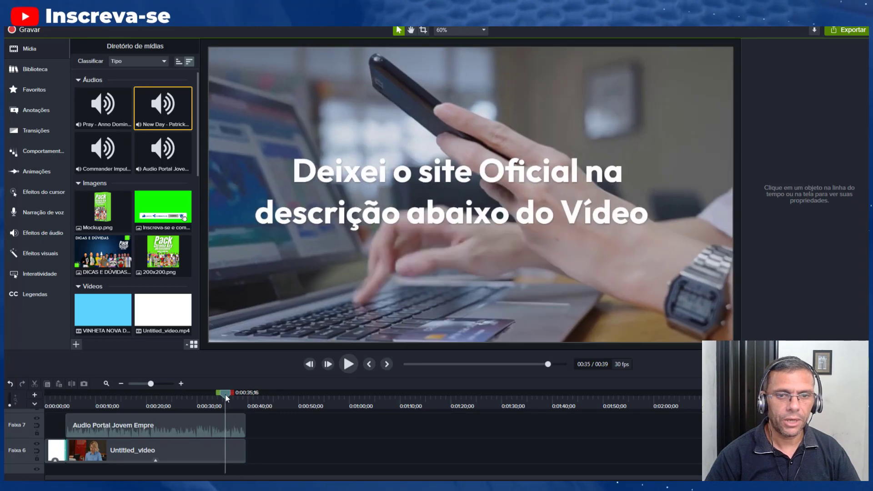